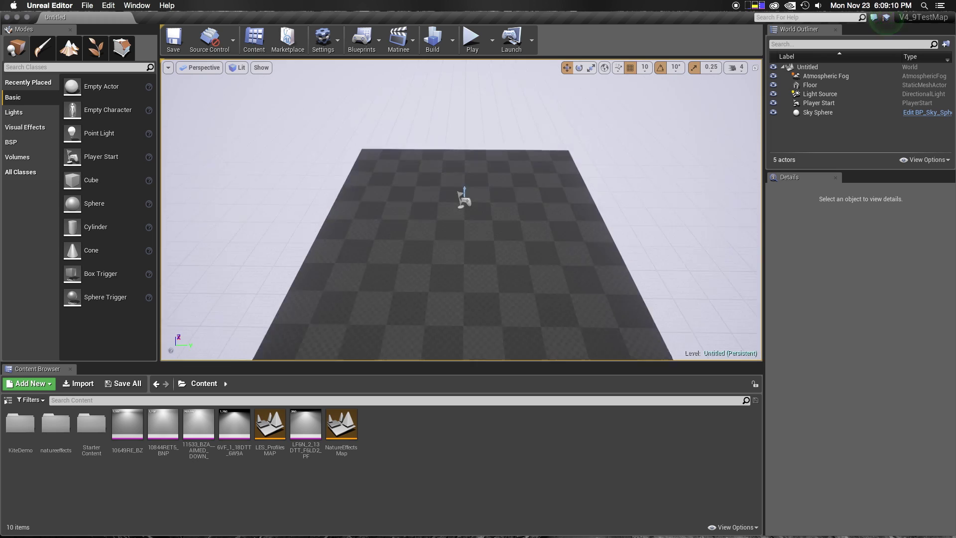
Create a new landscape using the MI_River_Rock_01 material.
left_click(83, 53)
left_click(115, 130)
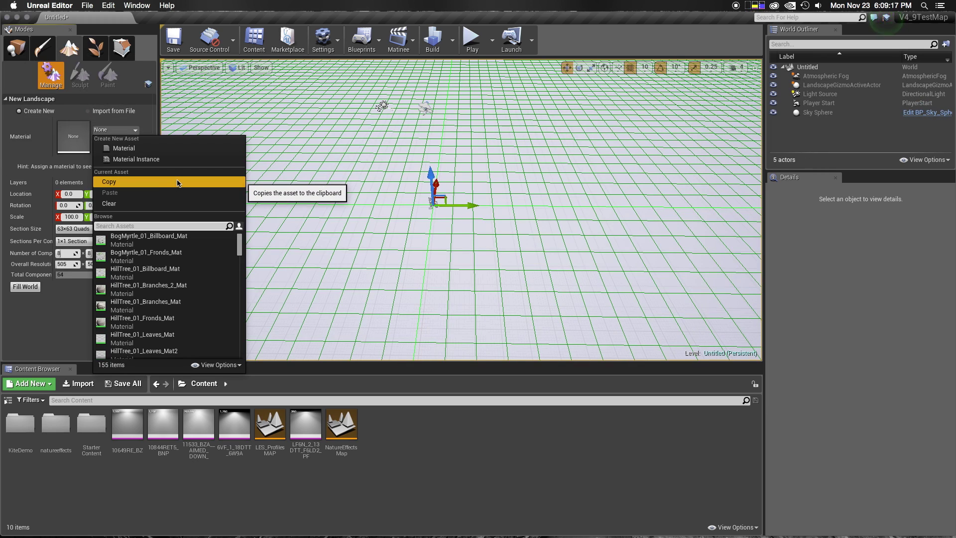
type("rock")
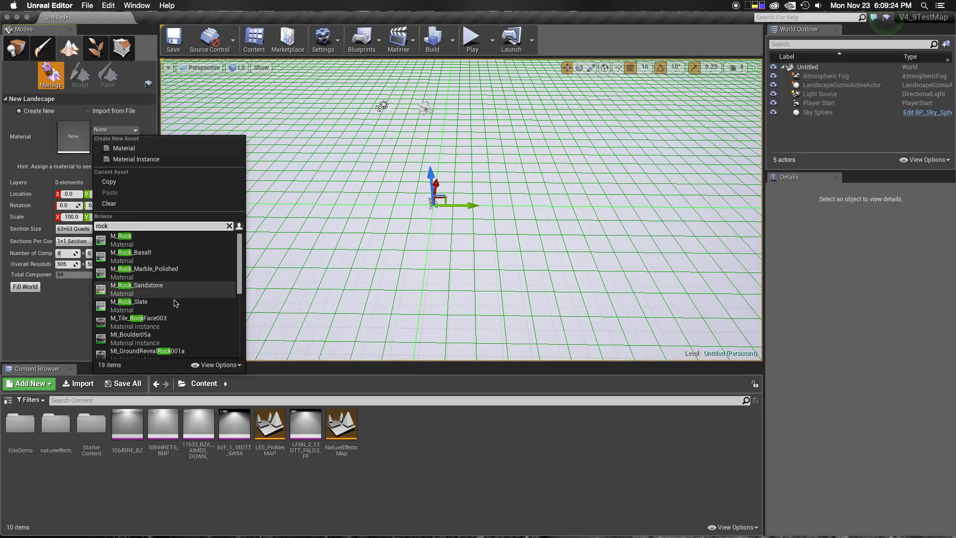
scroll(175, 313, "down", 1)
left_click(174, 318)
left_click(133, 257)
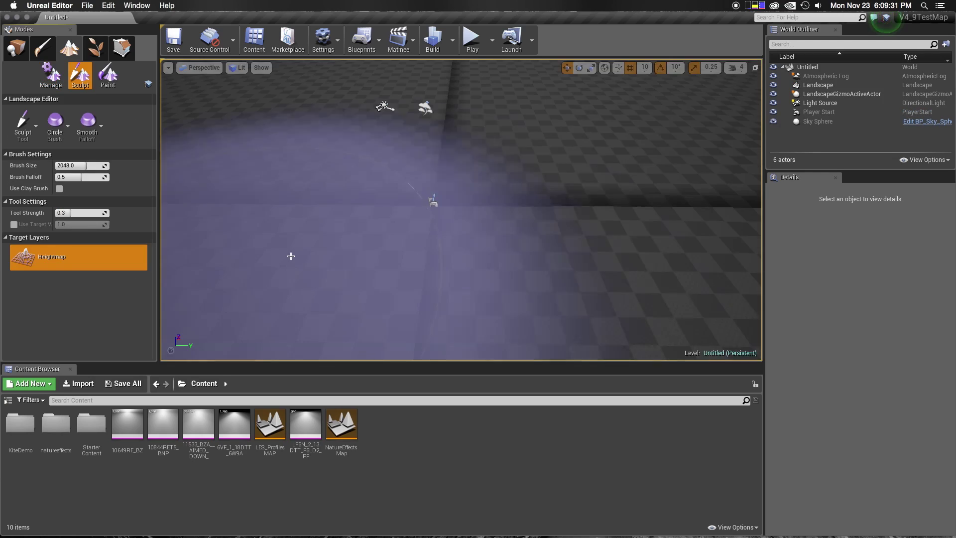
Orbit the view over the new landscape and make the viewport taller.
right_click_drag(437, 279, 437, 323)
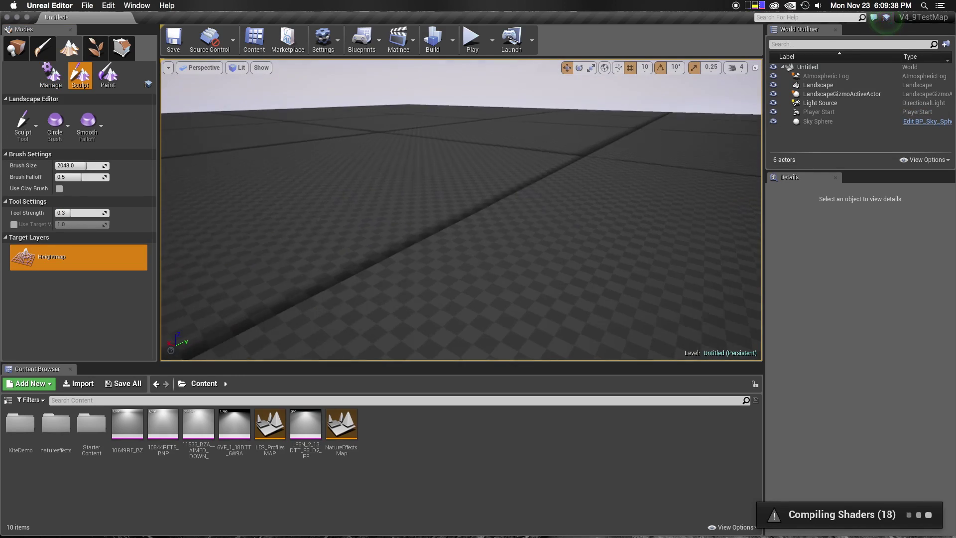
right_click_drag(475, 130, 475, 101)
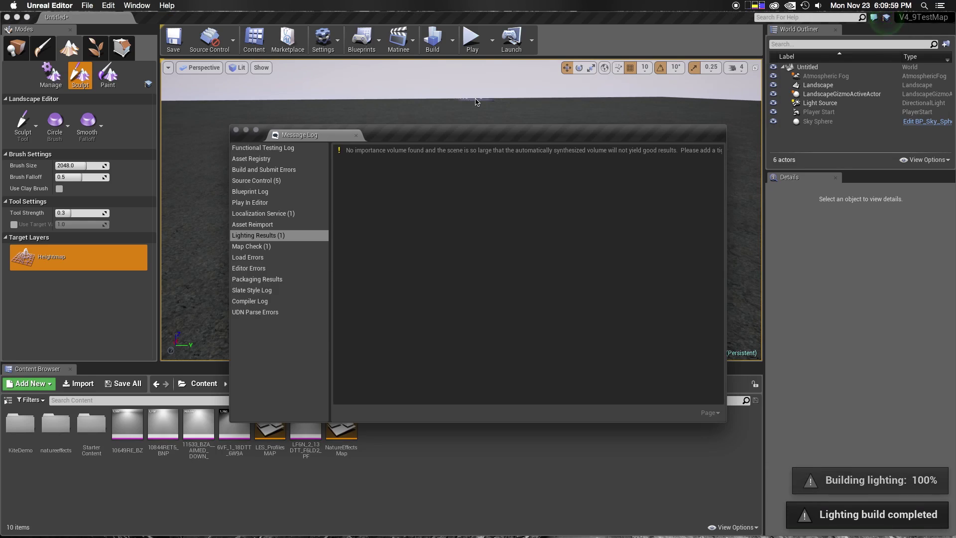
right_click_drag(476, 102, 475, 75)
right_click_drag(449, 211, 449, 209)
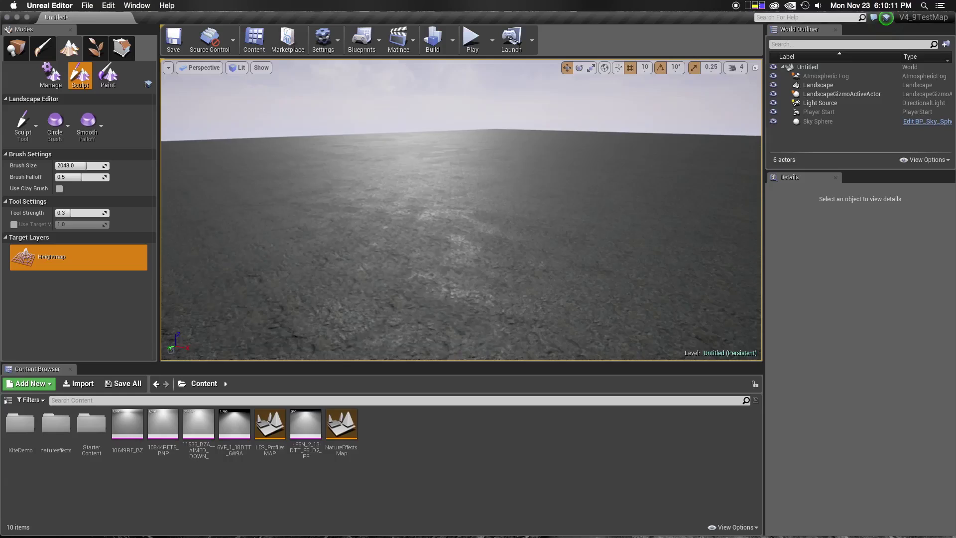
right_click_drag(647, 165, 647, 172)
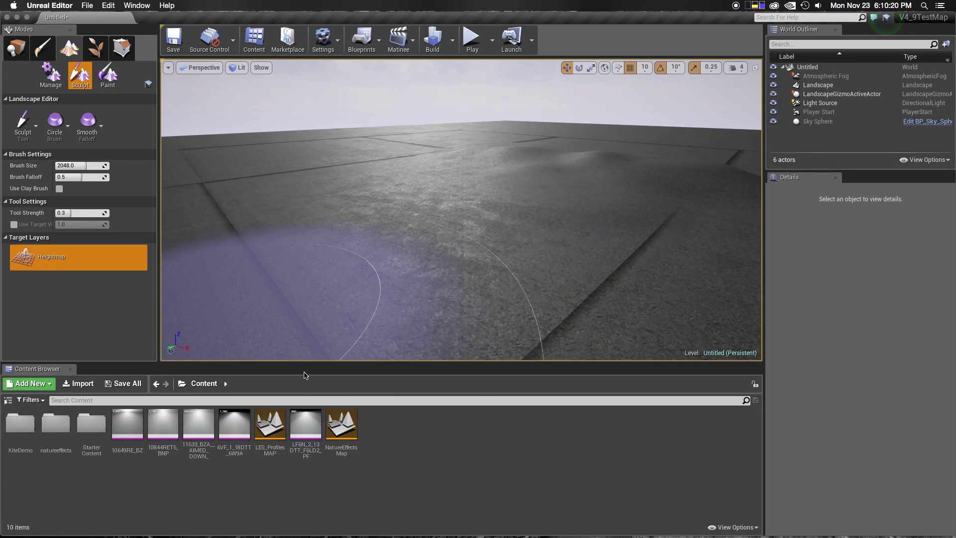
left_click_drag(305, 375, 306, 432)
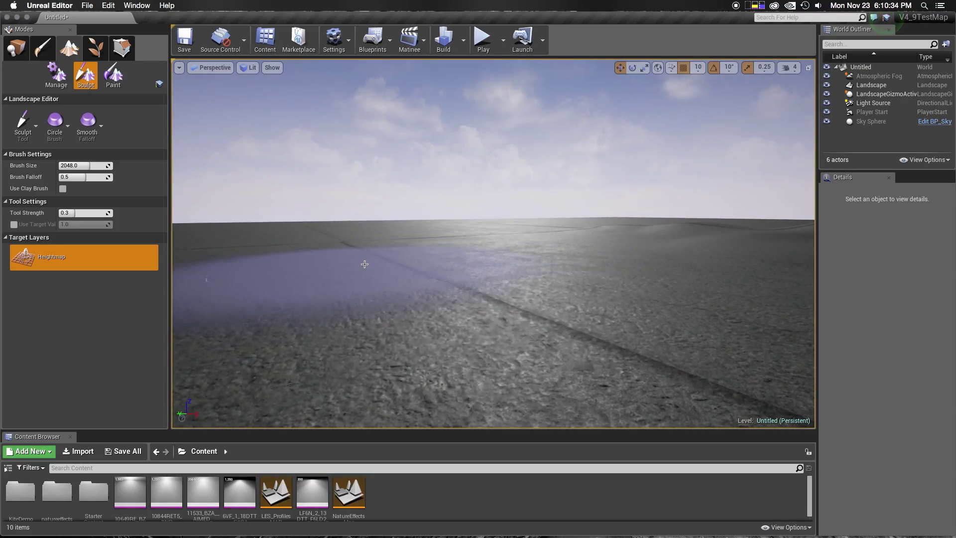
Sculpt raised ridges and a hollowed basin into the lower-left of the landscape.
left_click_drag(320, 299, 299, 423)
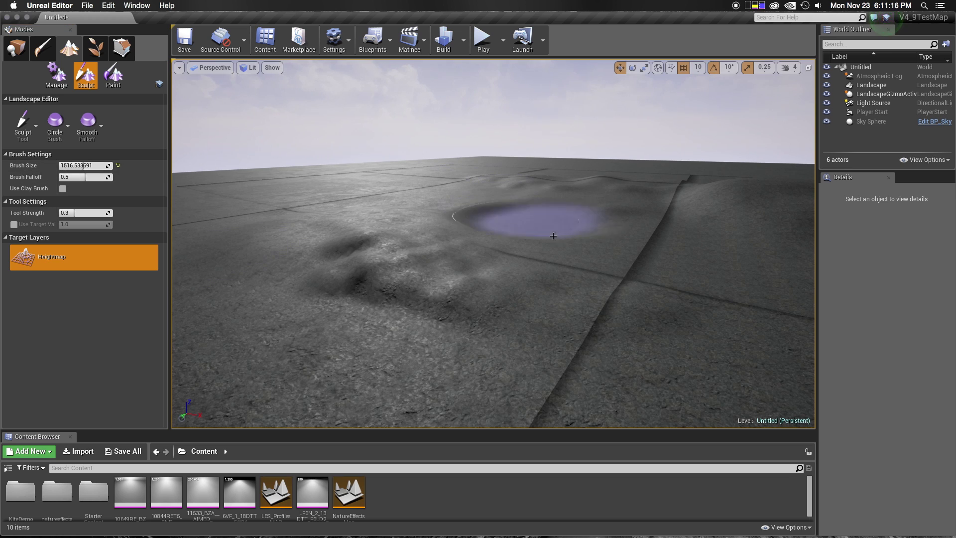
left_click_drag(572, 215, 561, 255)
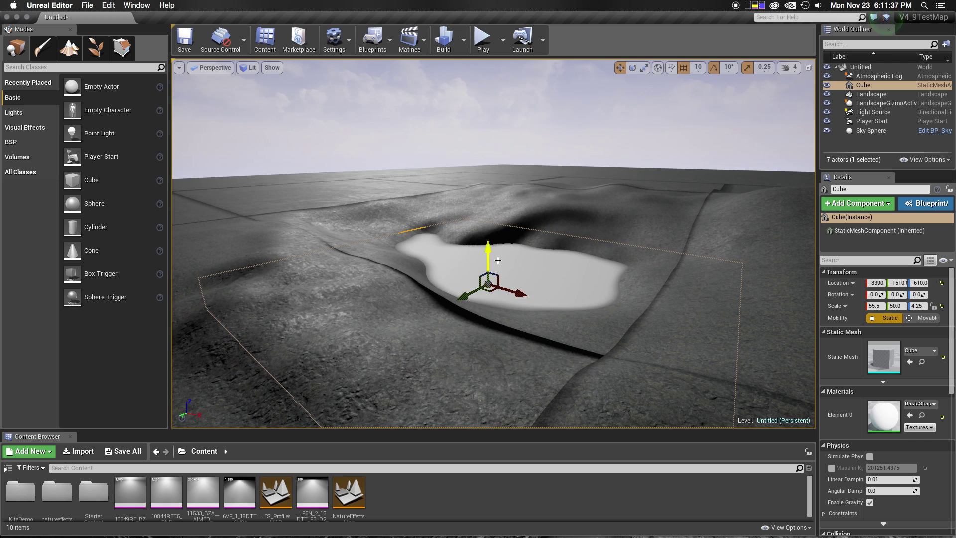
Raise the flat cube to Z -300 and place a Lightmass Importance Volume over the basin.
left_click_drag(498, 260, 497, 230)
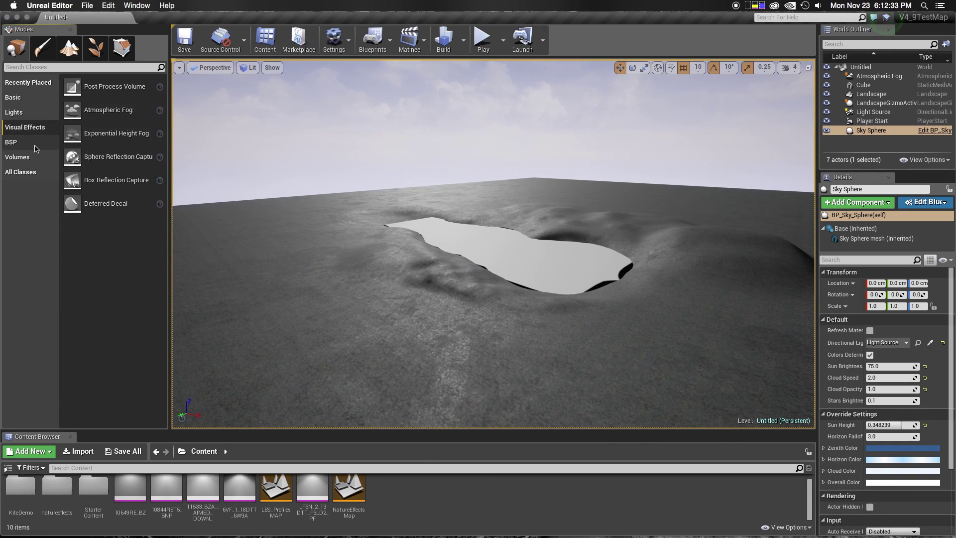
left_click(40, 157)
left_click_drag(292, 228, 486, 276)
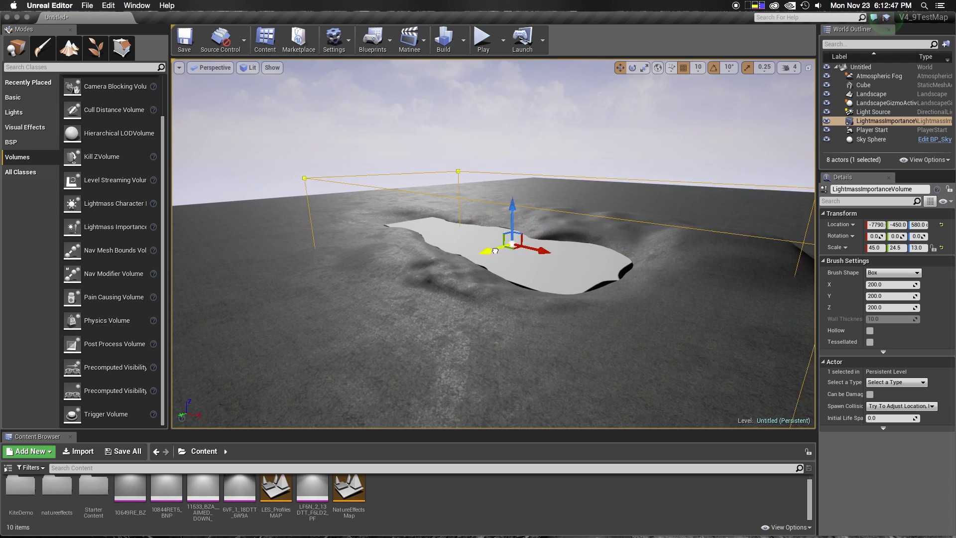
right_click_drag(534, 235, 478, 234)
Assign a water material to the flat lake cube's Element 0.
left_click(877, 86)
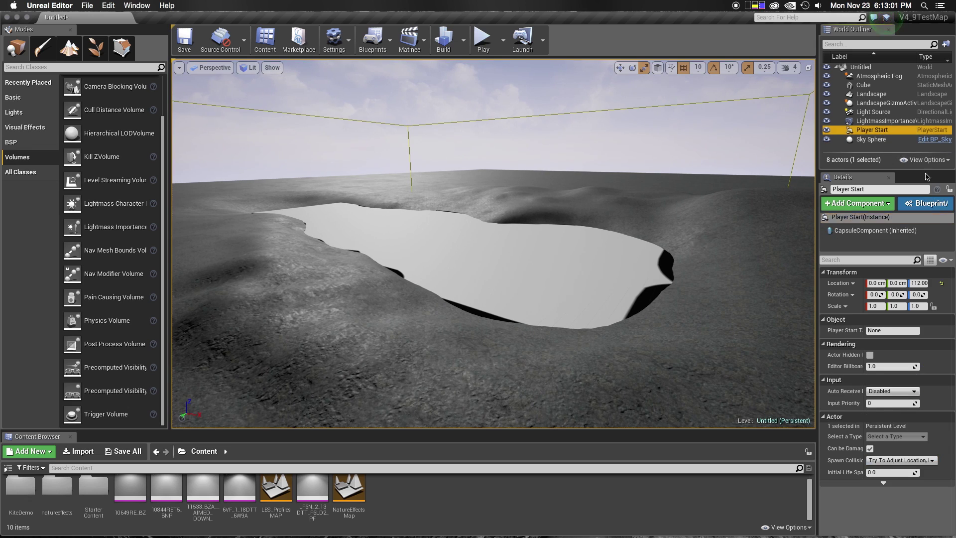
left_click(919, 404)
type("water")
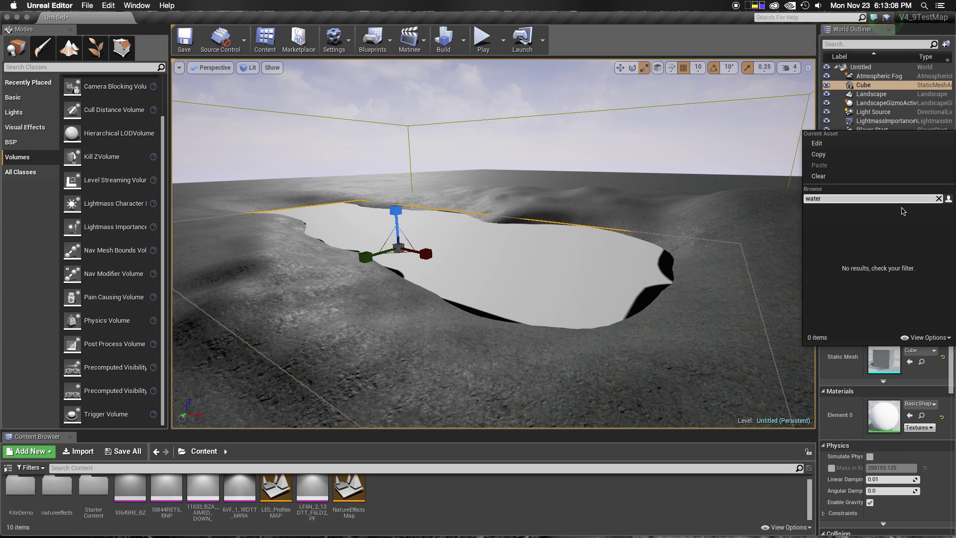
left_click(836, 411)
left_click(920, 403)
type("water")
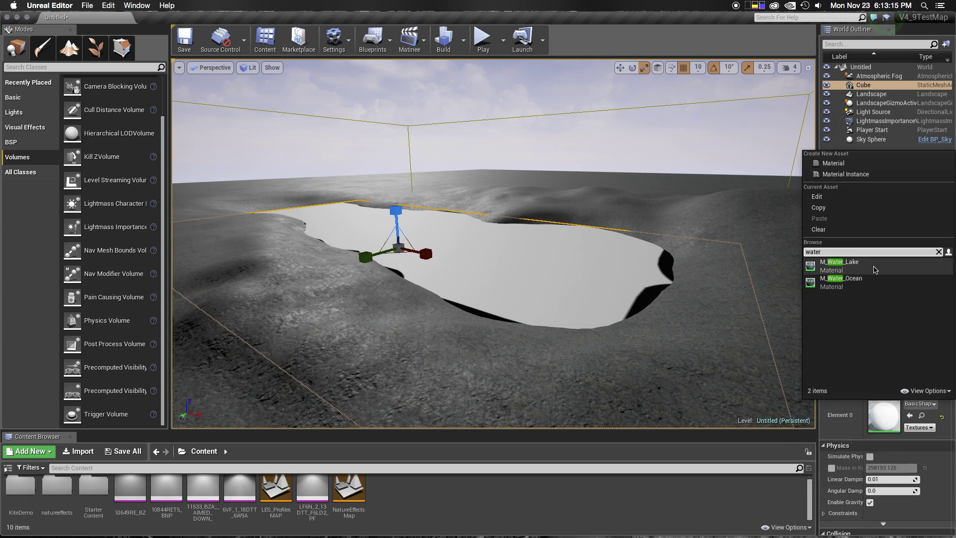
left_click(856, 262)
right_click_drag(632, 286, 630, 279)
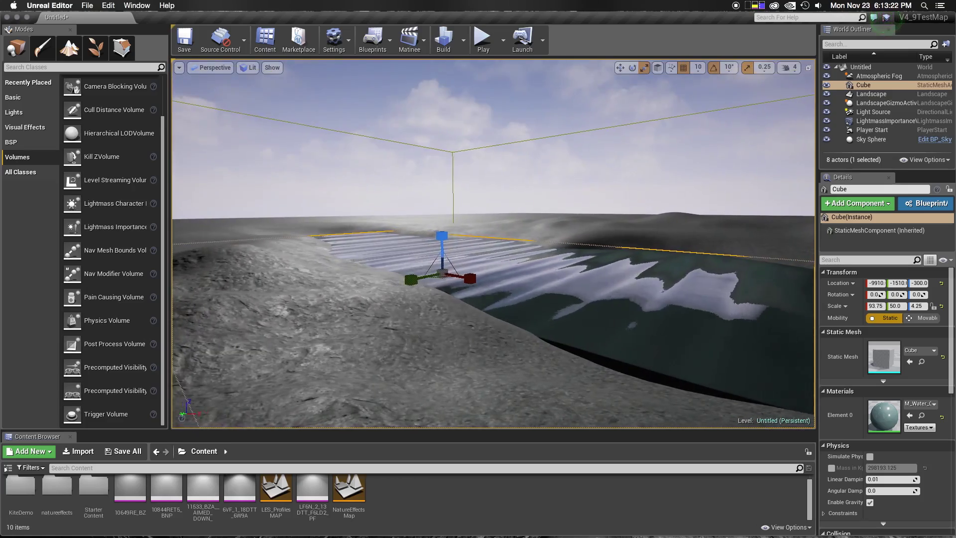
Open StarterContent > Materials > M_Water_Ocean in the Material Editor and inspect its graph.
double_click(94, 485)
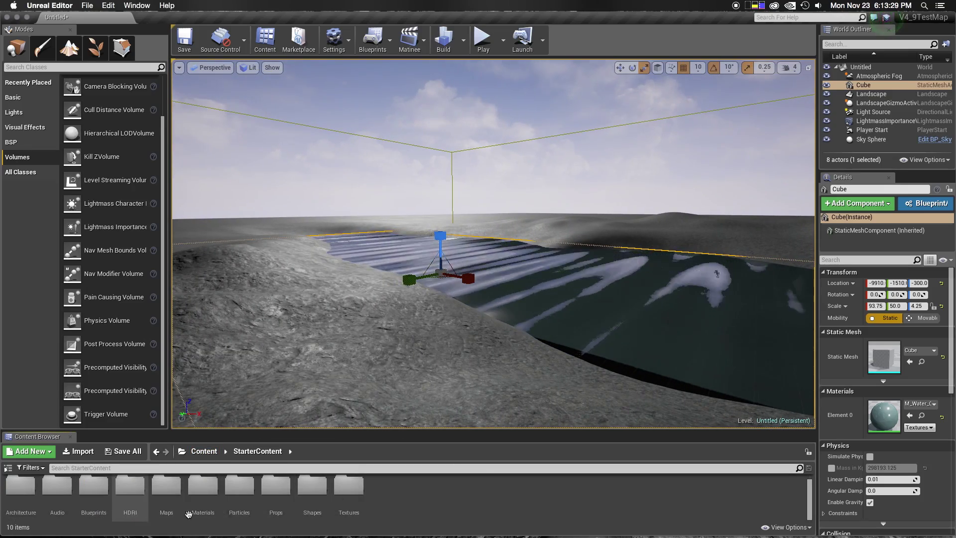
double_click(203, 486)
double_click(604, 493)
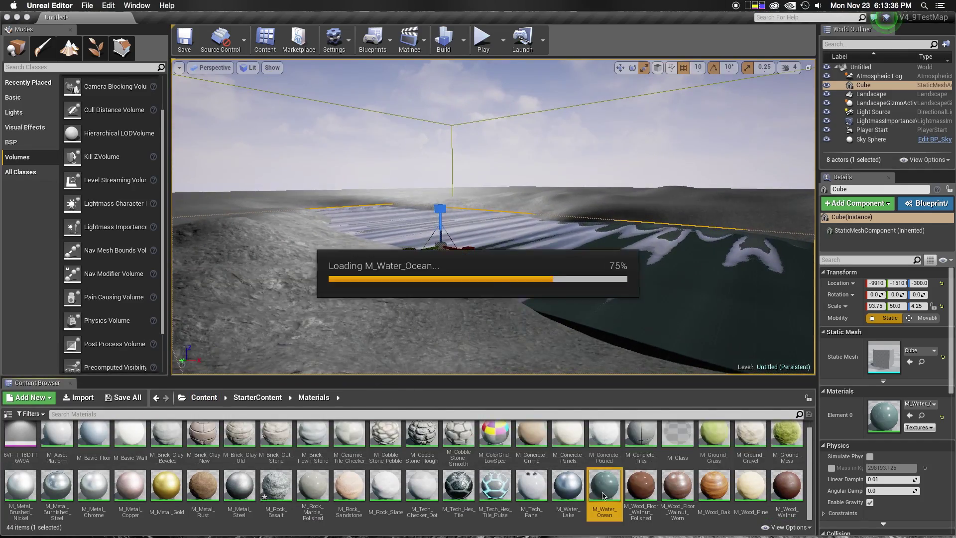
scroll(501, 317, "down", 6)
scroll(478, 208, "up", 2)
scroll(478, 208, "down", 1)
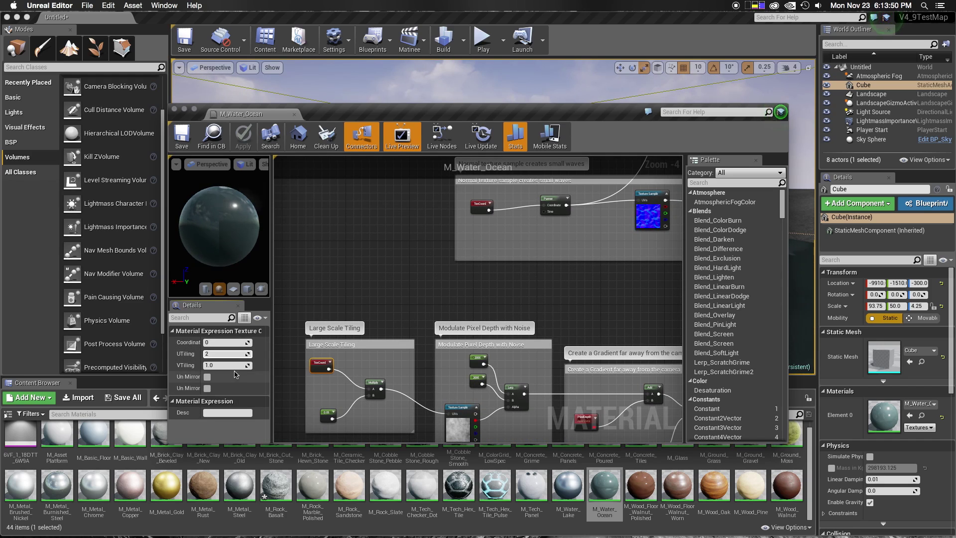
left_click_drag(344, 112, 481, 375)
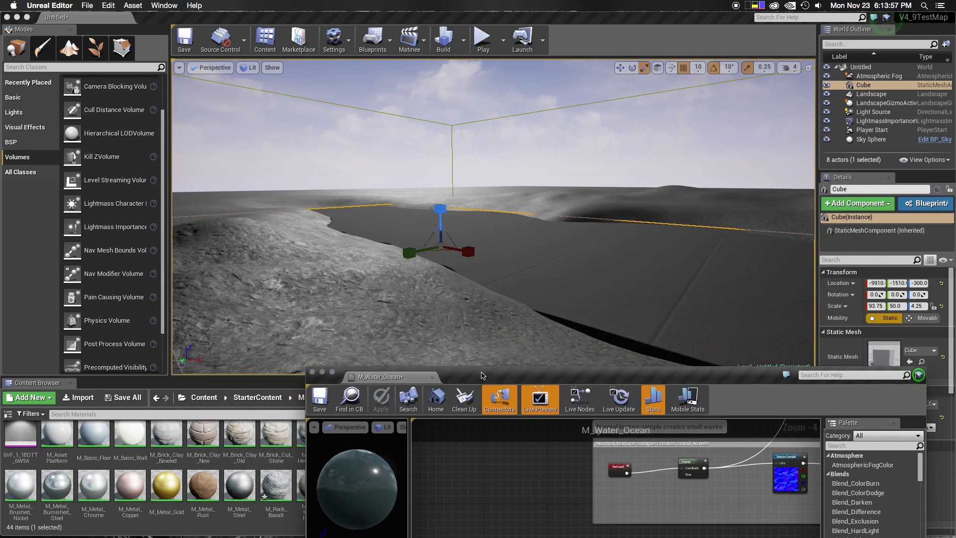
right_click_drag(482, 368, 241, 216)
Place a new cube and move and widen it into a wall by the lake.
left_click(242, 216)
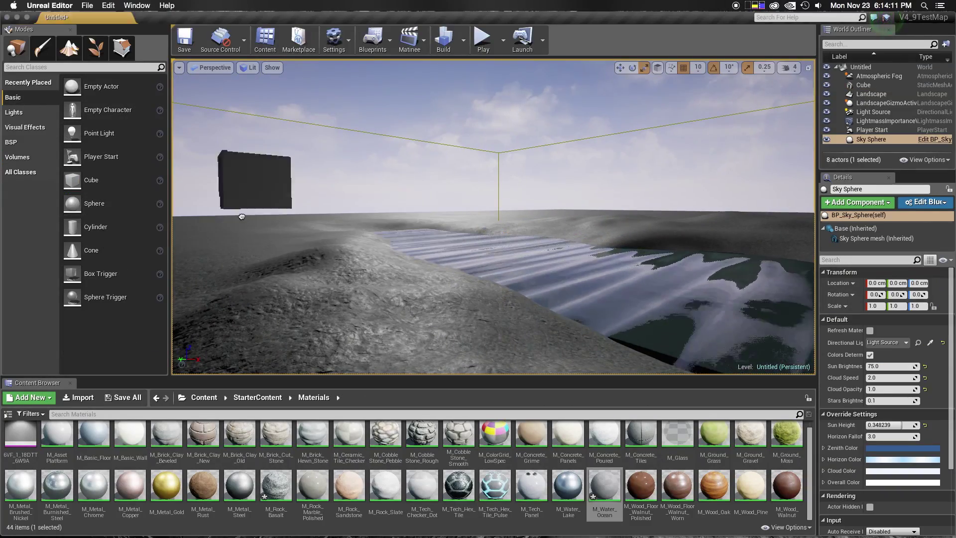
mouse_move(286, 258)
left_mouse_down()
mouse_move(268, 261)
mouse_move(300, 296)
left_mouse_up()
key("w")
mouse_move(264, 229)
left_mouse_down()
mouse_move(311, 226)
mouse_move(265, 183)
left_mouse_up()
key("r")
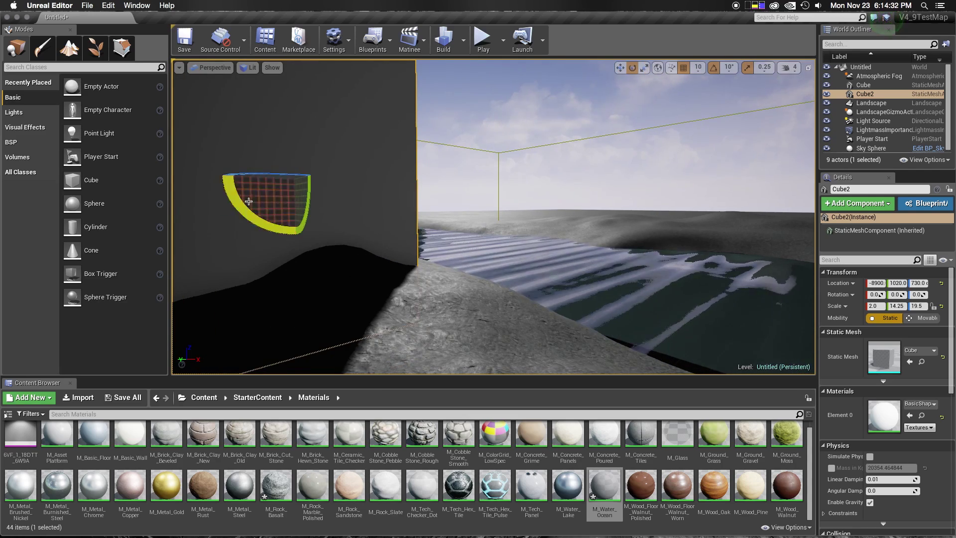
left_click(478, 125)
right_click_drag(477, 125, 498, 199)
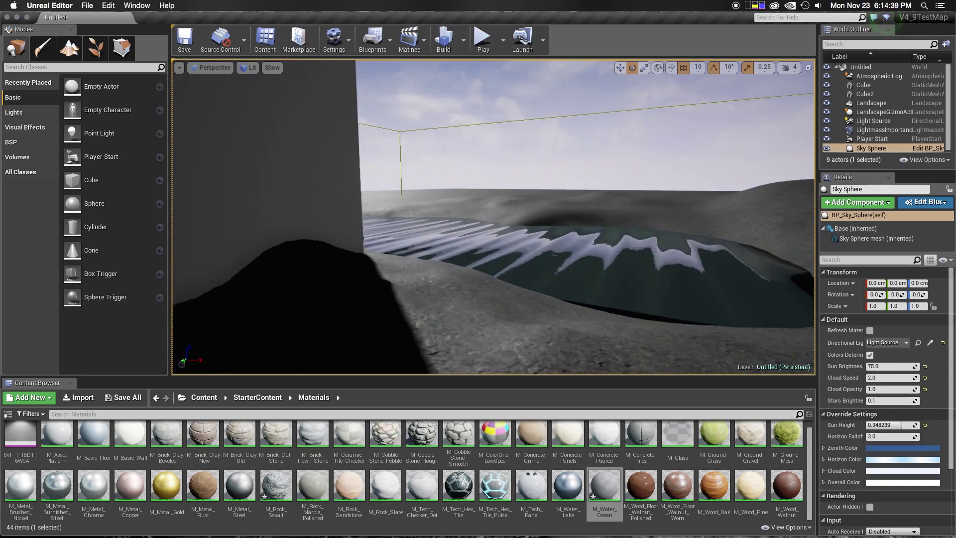
left_click(789, 67)
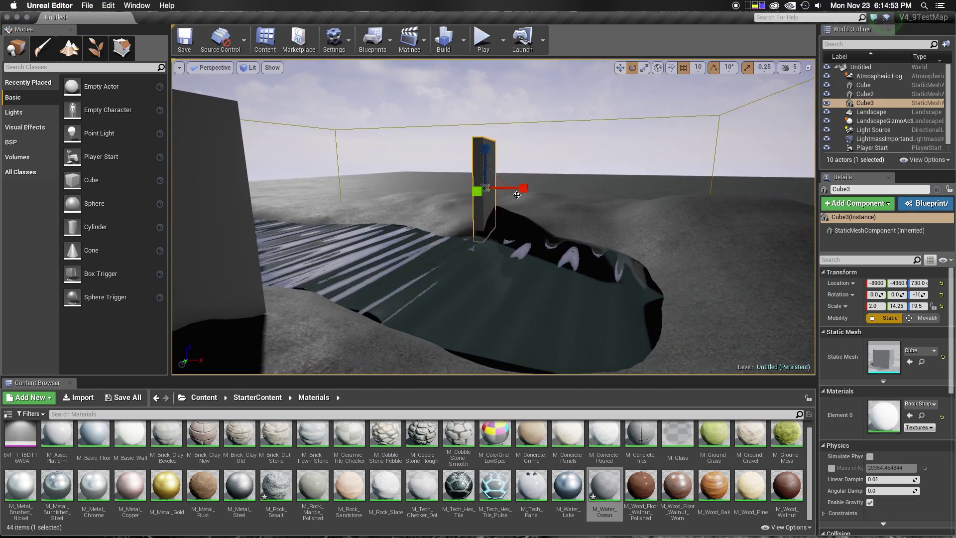
Make Cube3 taller and wider, widen Cube2, and Alt-duplicate Cube3 as Cube4.
left_click_drag(441, 189, 379, 164)
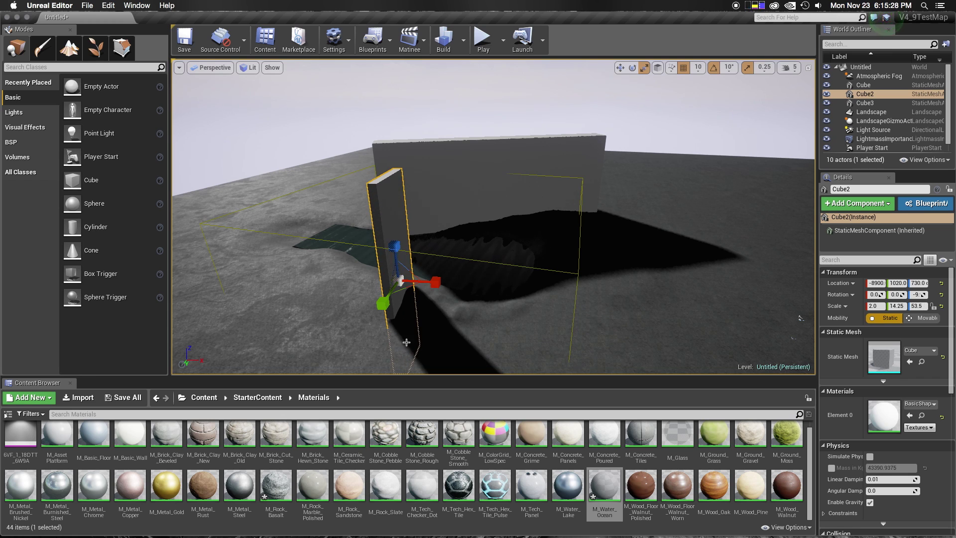
left_click_drag(383, 302, 363, 324)
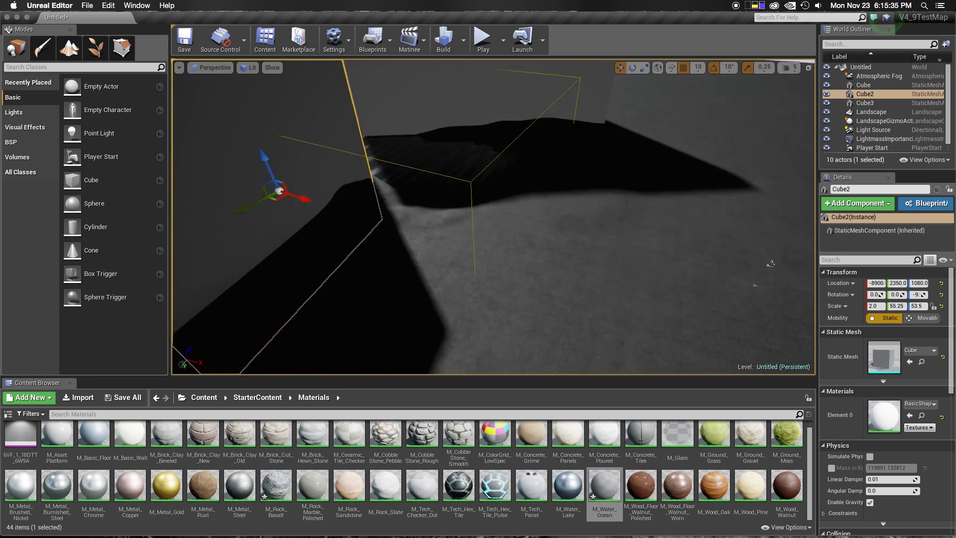
right_click_drag(447, 148, 447, 148)
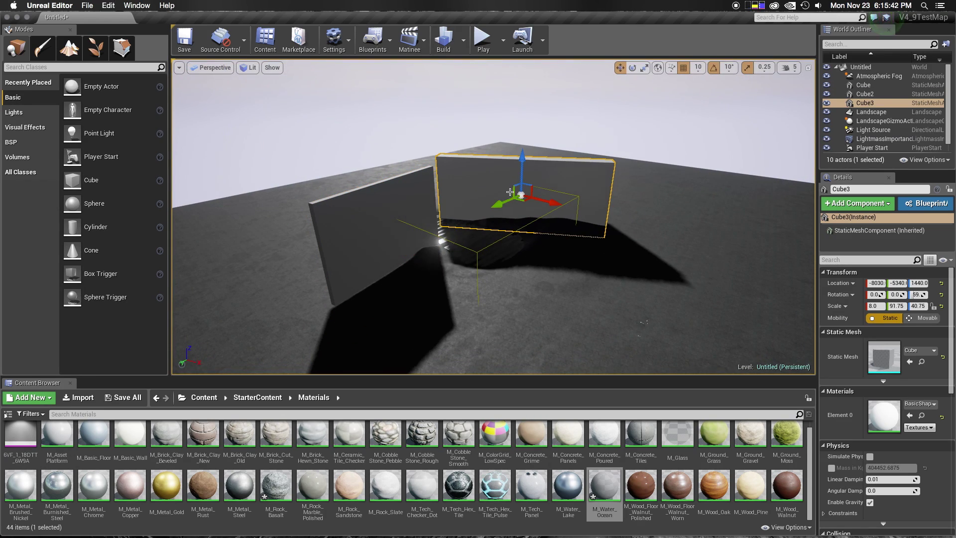
left_click_drag(510, 191, 412, 186, "alt")
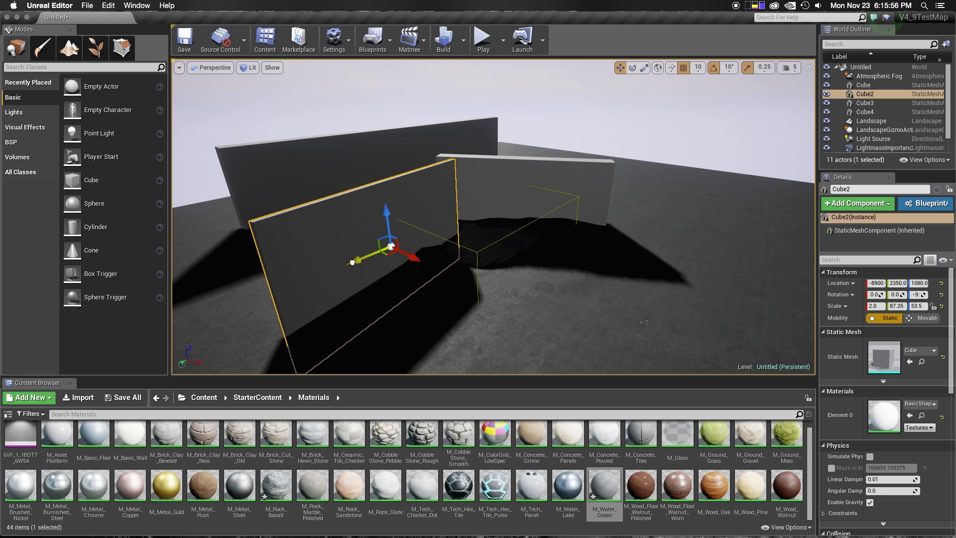
left_click_drag(352, 262, 278, 294, "shift")
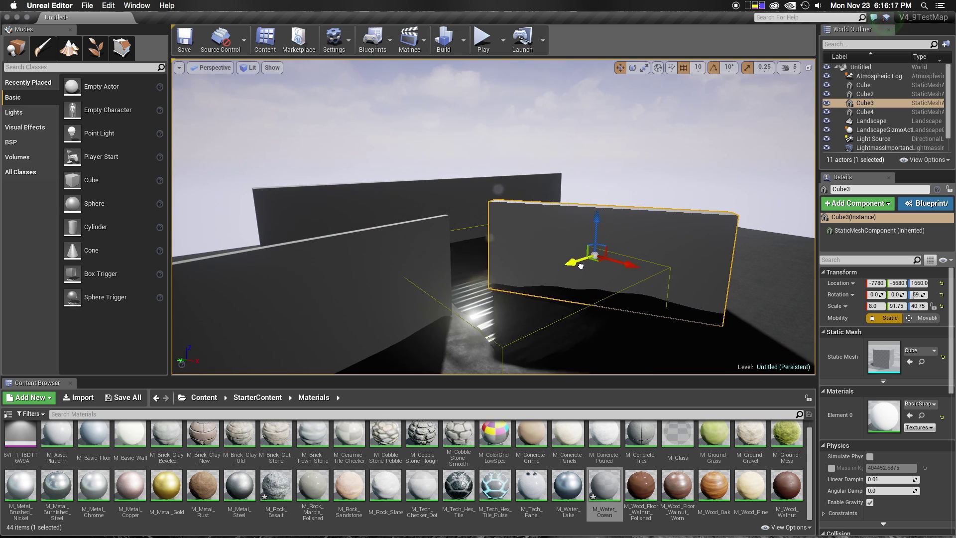
Rotate the Light Source directional light lower with the rotate gizmo.
left_click(873, 136)
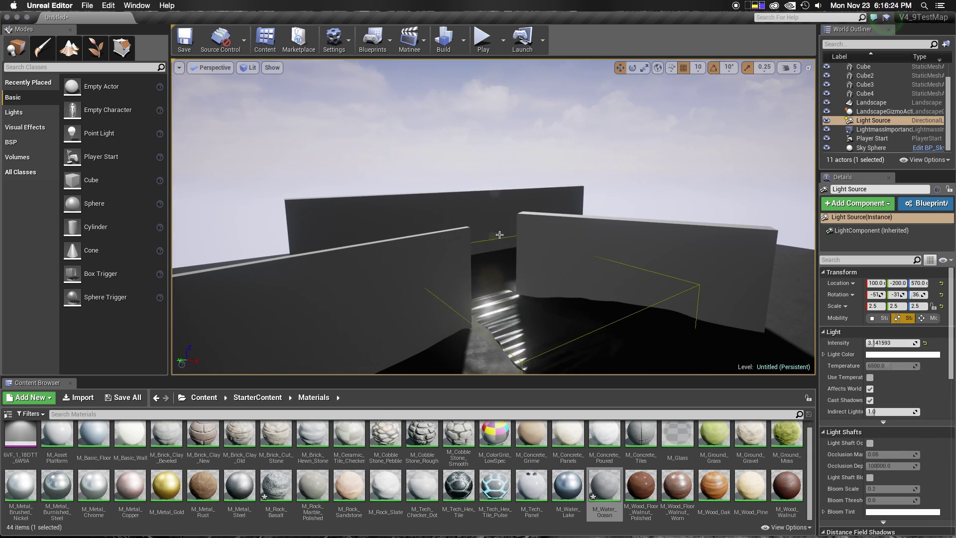
left_click(872, 223)
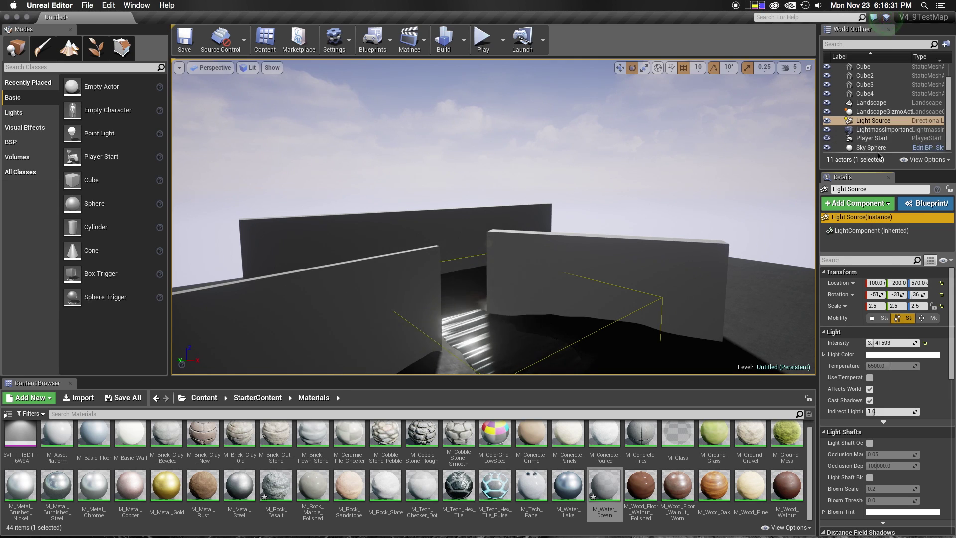
key("f")
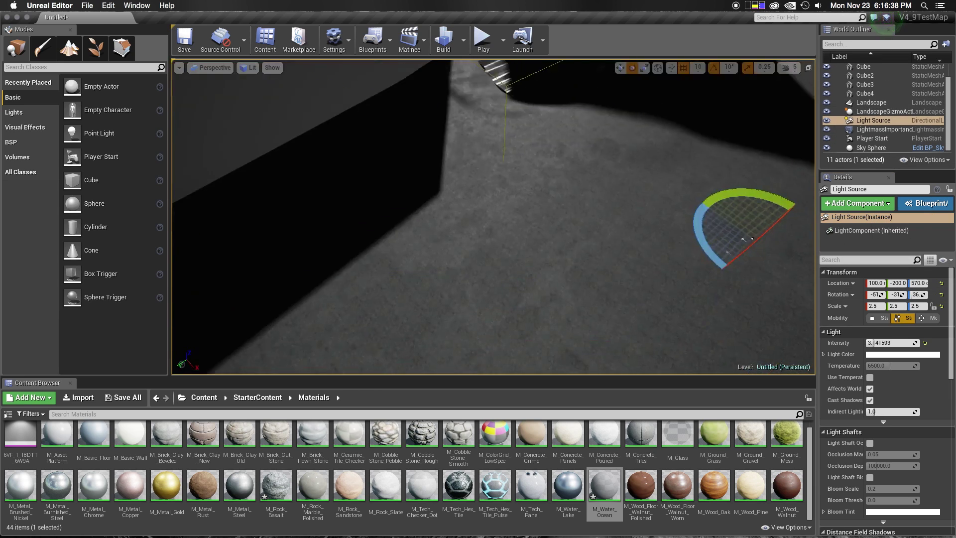
mouse_move(610, 360)
left_mouse_down()
mouse_move(615, 366)
mouse_move(617, 328)
left_mouse_up()
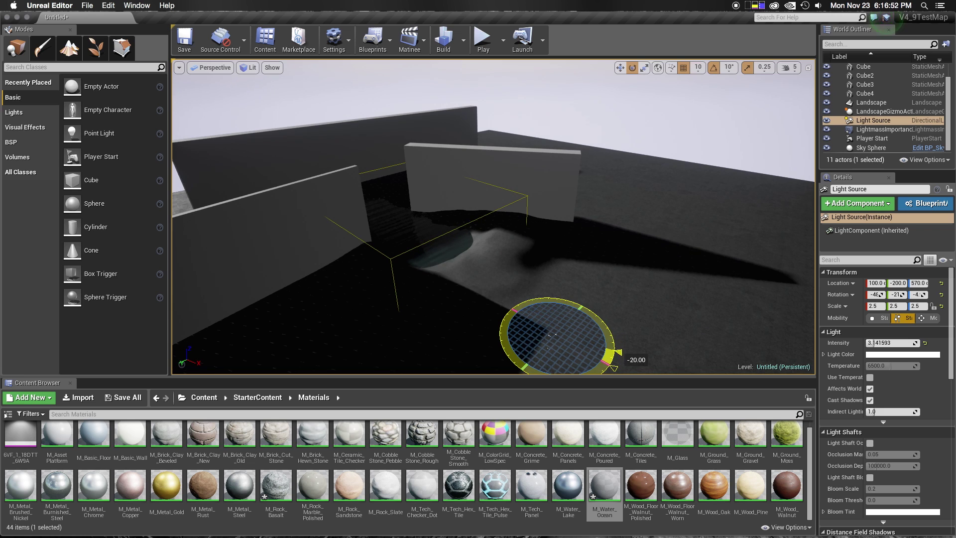
right_click_drag(498, 224, 523, 214)
Lower the Sky Sphere's Sun Height from 0.348 to about 0.241 for a pink sunset.
left_click(493, 124)
key("Left")
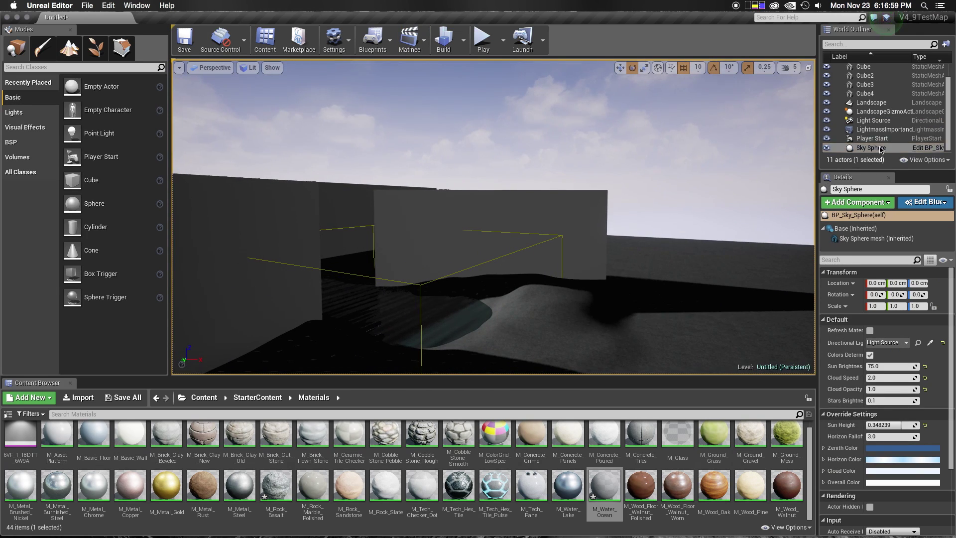
left_click(866, 239)
left_click(878, 215)
scroll(885, 114, "up", 2)
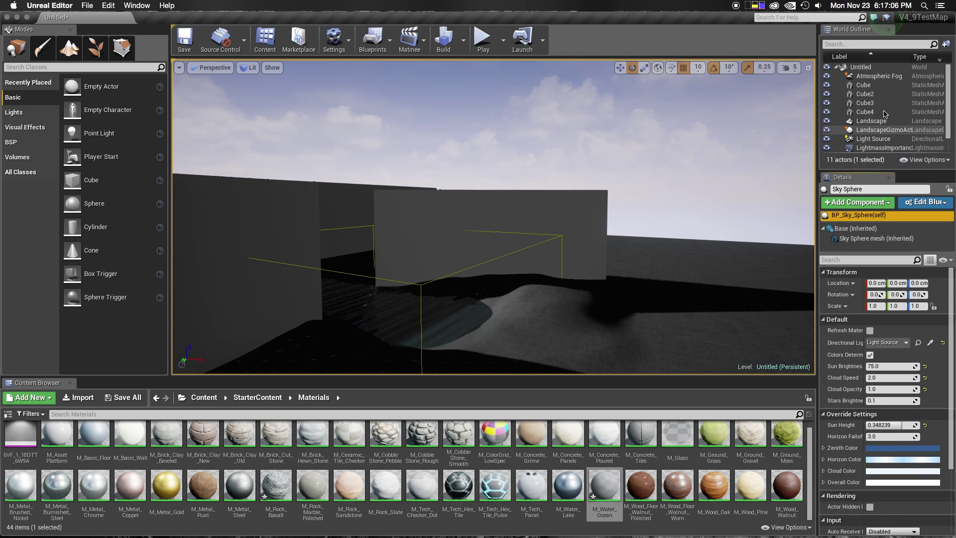
left_click(881, 228)
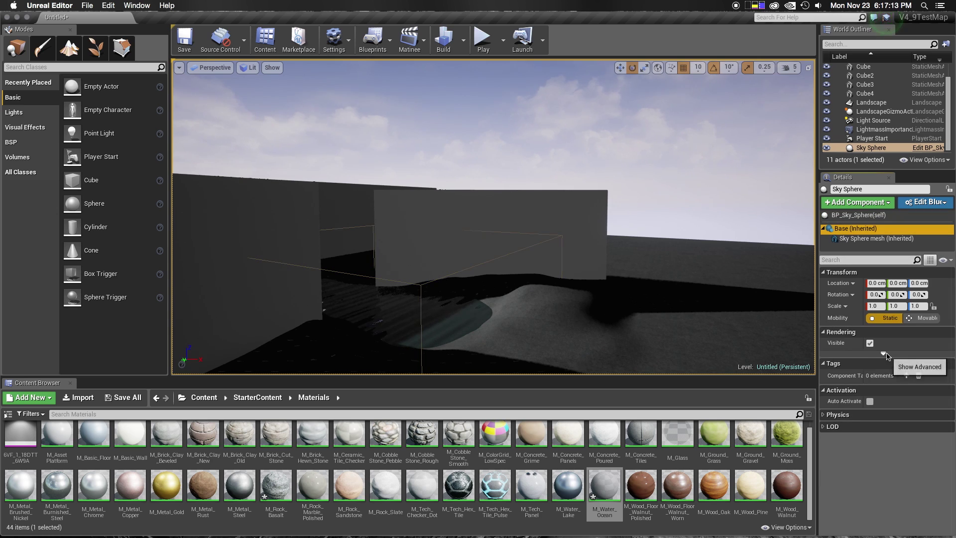
left_click(873, 120)
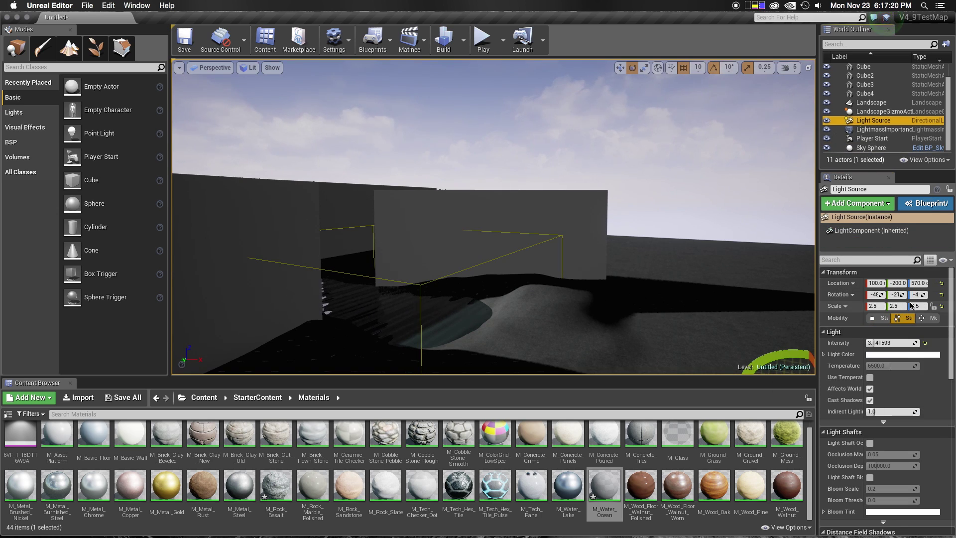
scroll(911, 310, "up", 5)
left_click(872, 139)
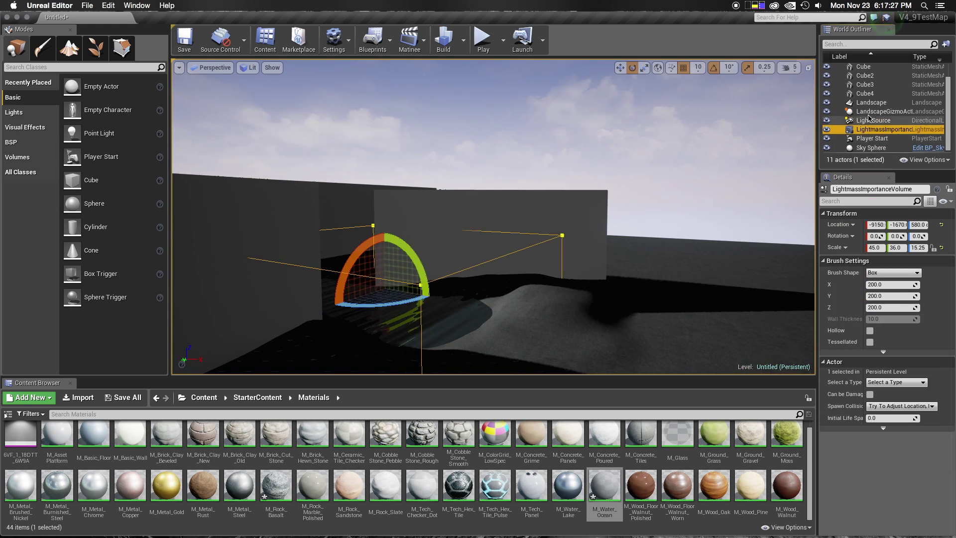
left_click(871, 147)
left_click_drag(891, 425, 876, 425)
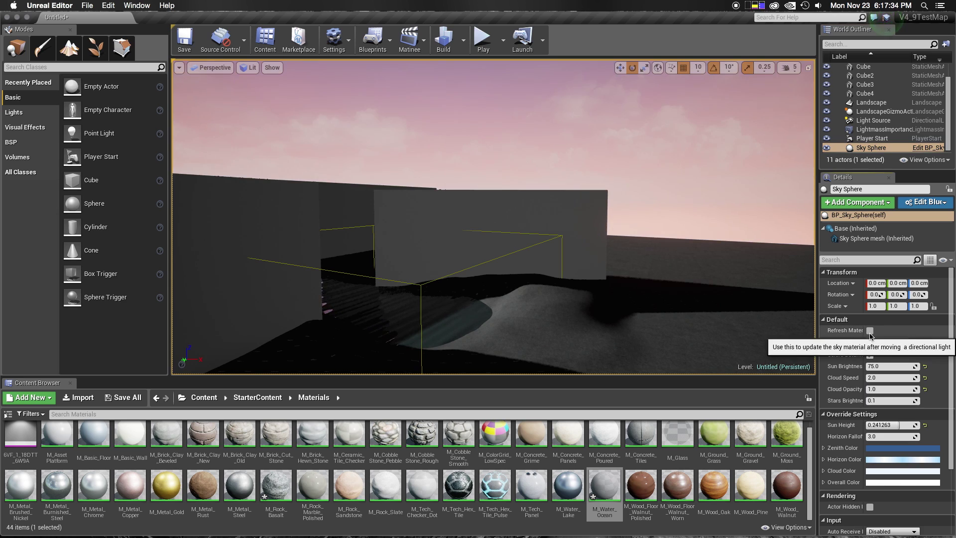
Fine-tune the directional light's rotation while viewing the sunset sky.
mouse_move(493, 219)
right_mouse_down()
mouse_move(493, 259)
mouse_move(492, 199)
right_mouse_up()
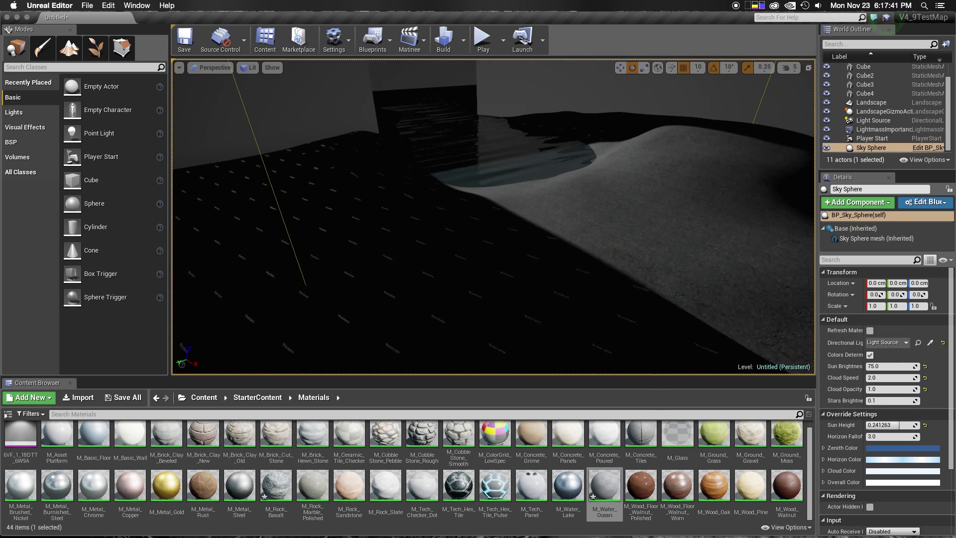
right_click_drag(487, 284, 486, 279)
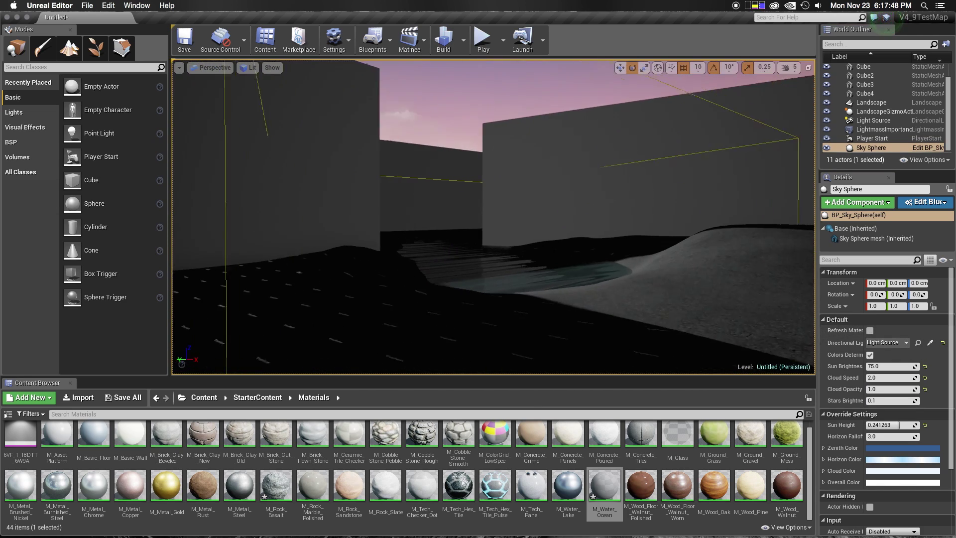
double_click(865, 122)
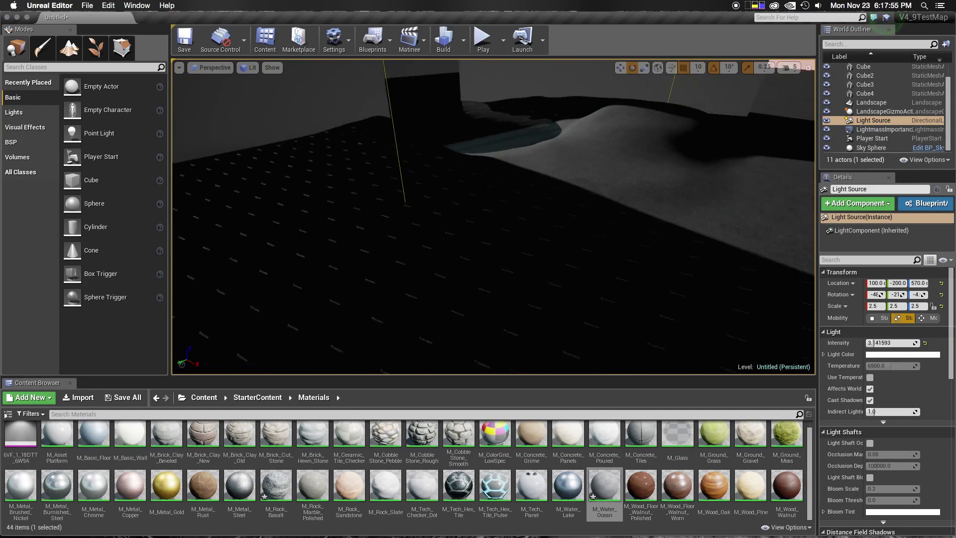
left_click_drag(709, 285, 712, 289)
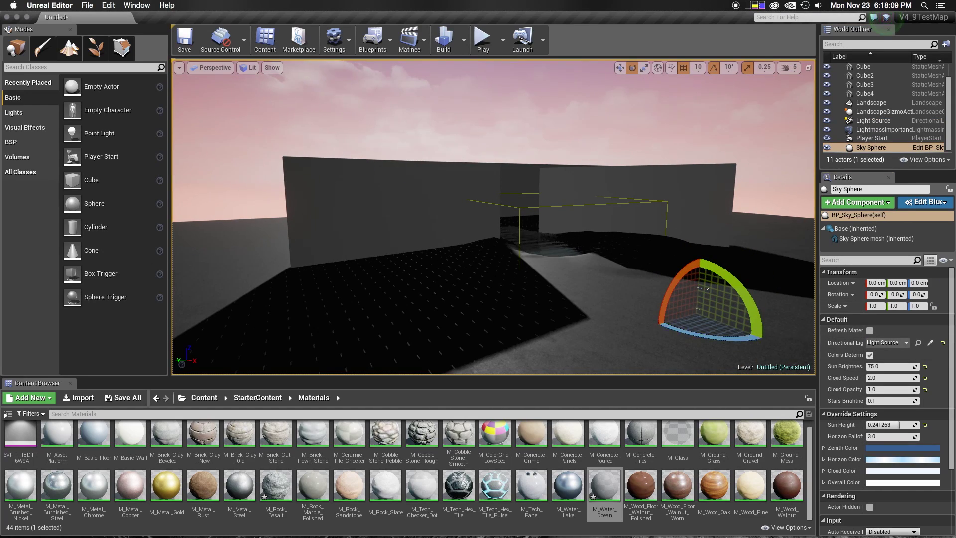
right_click_drag(493, 219, 493, 220)
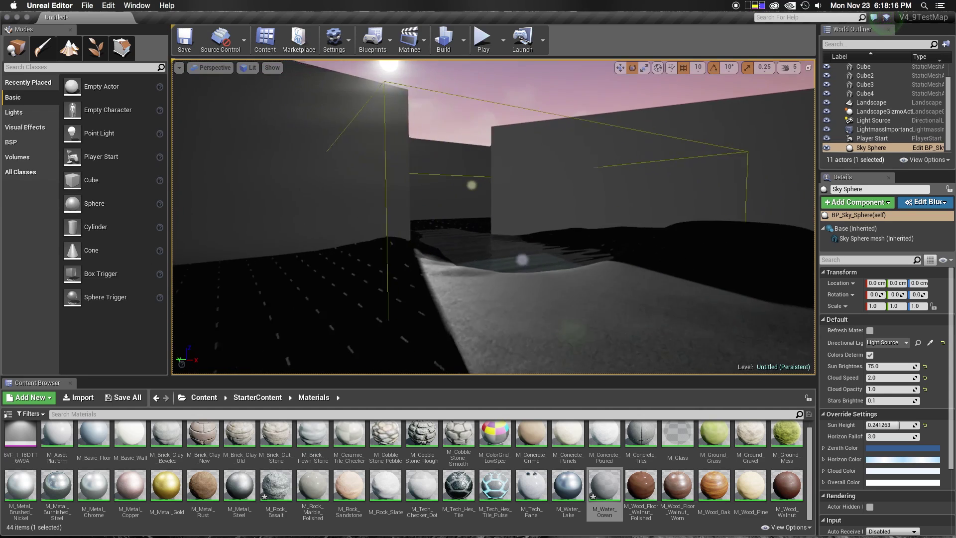
Stretch Cube4 to a height scale of 89.75 and lower it to Z 710.
left_click(495, 193)
left_click_drag(465, 163, 465, 144)
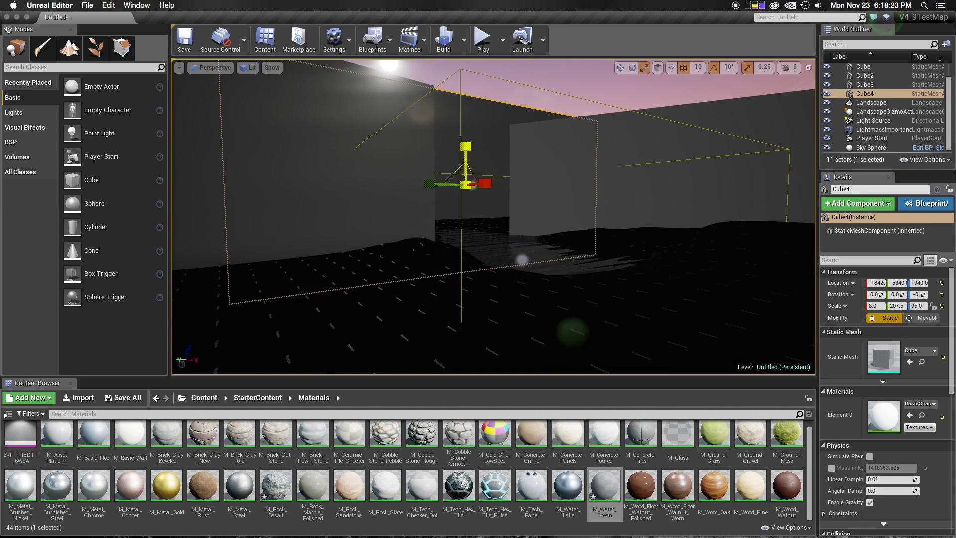
right_click_drag(466, 146, 470, 213)
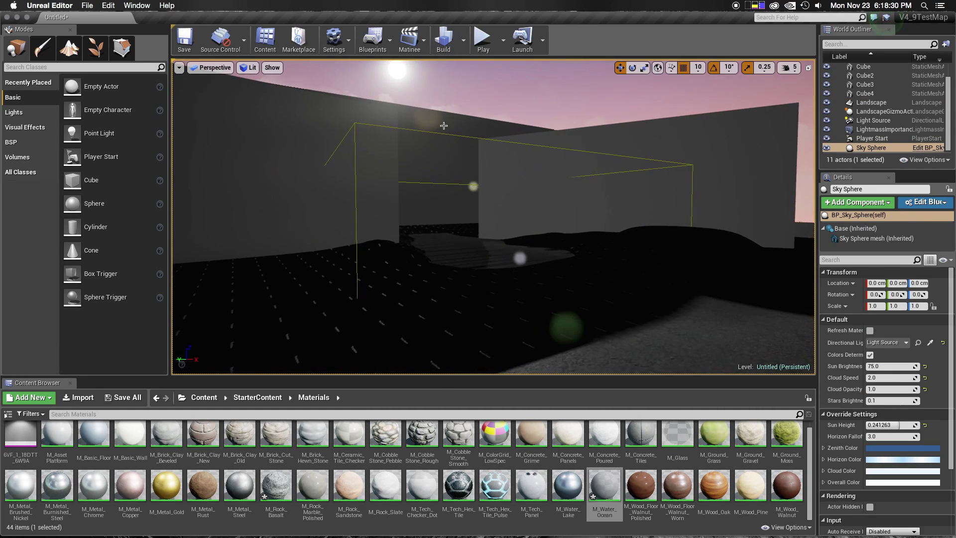
left_click(470, 212)
left_click(455, 177)
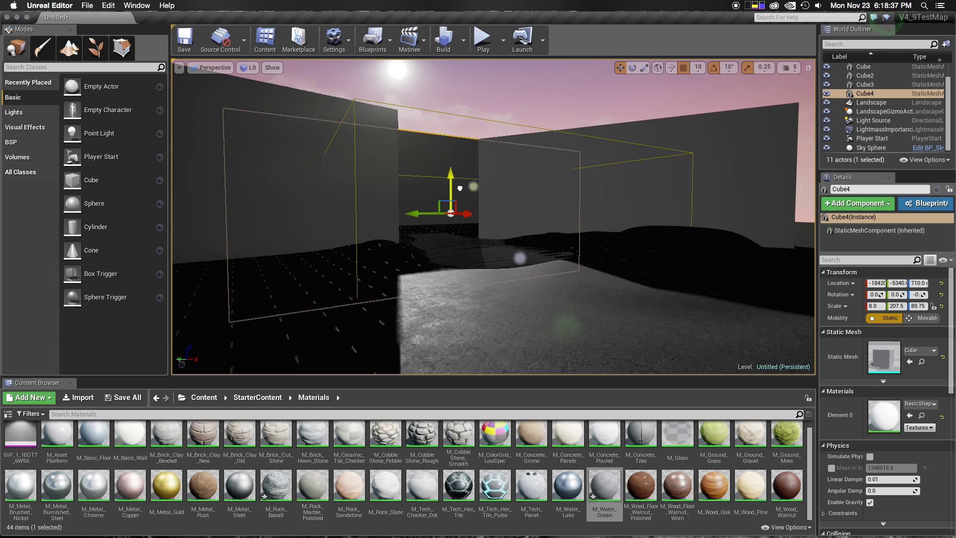
left_click_drag(460, 195, 460, 195)
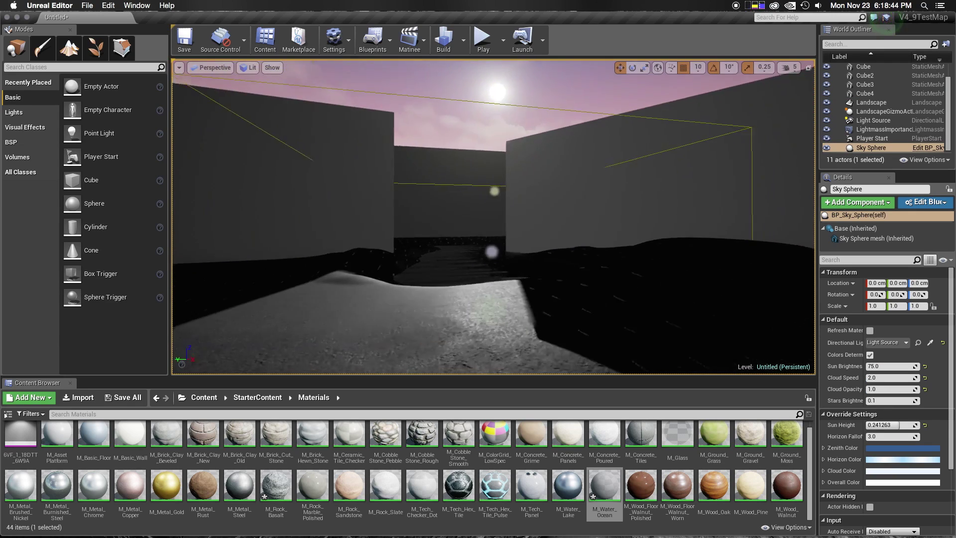
left_click(298, 209)
Apply the M_Concrete_Tiles material to the Cube2 wall.
left_click(891, 438)
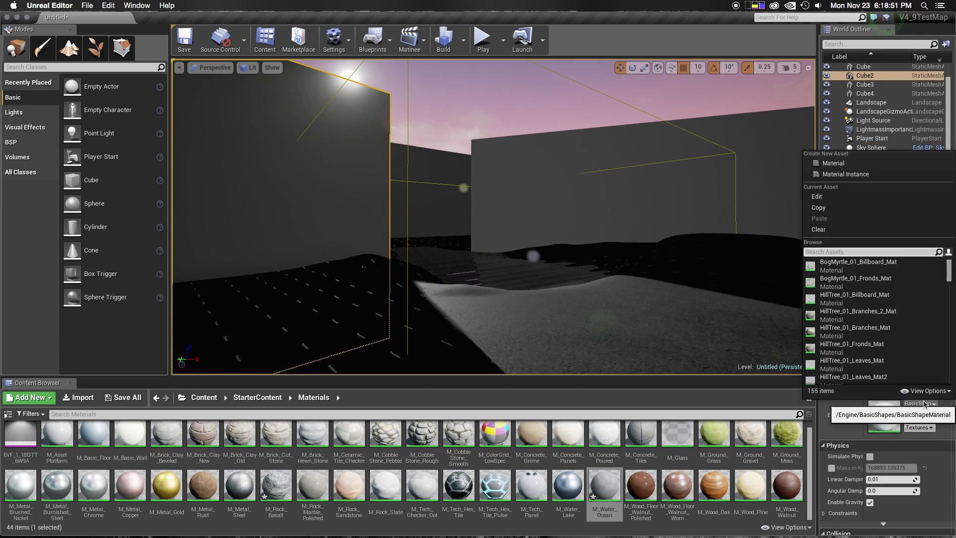
type("concrete")
left_click(846, 313)
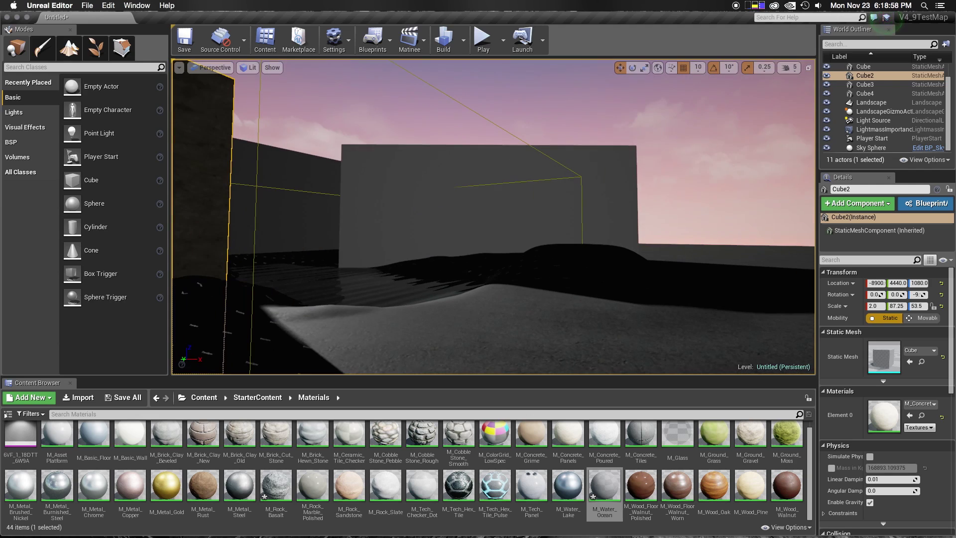
left_click(644, 458)
left_click_drag(467, 182, 468, 183)
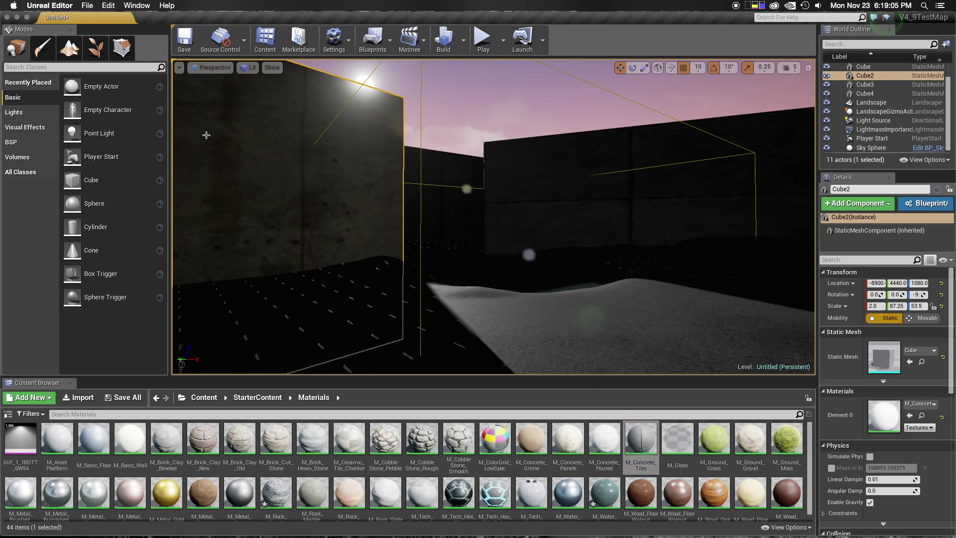
Set M_Concrete_Tiles' TexCoord VTiling to 1 and apply the change.
double_click(641, 438)
scroll(542, 123, "down", 12)
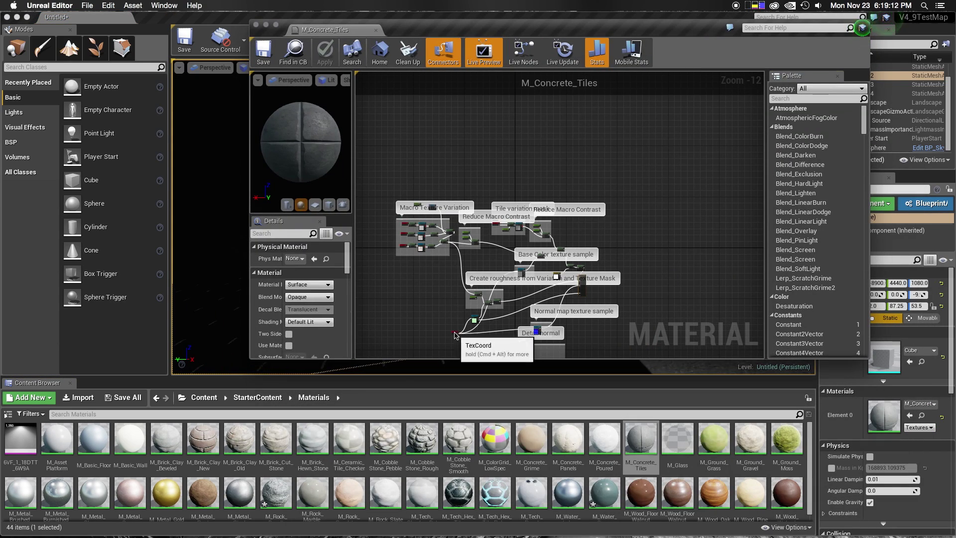
left_click(456, 332)
left_click(302, 269)
type("1")
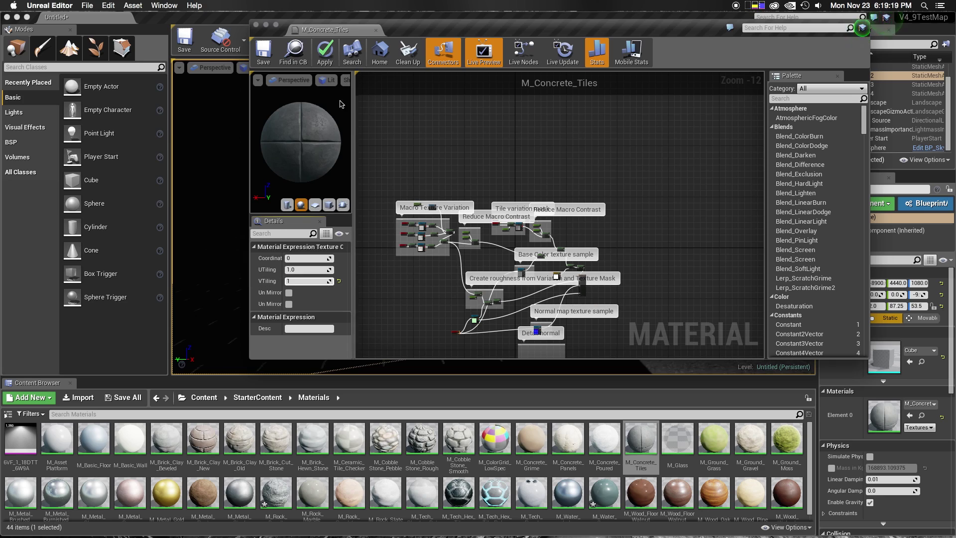
left_click(265, 24)
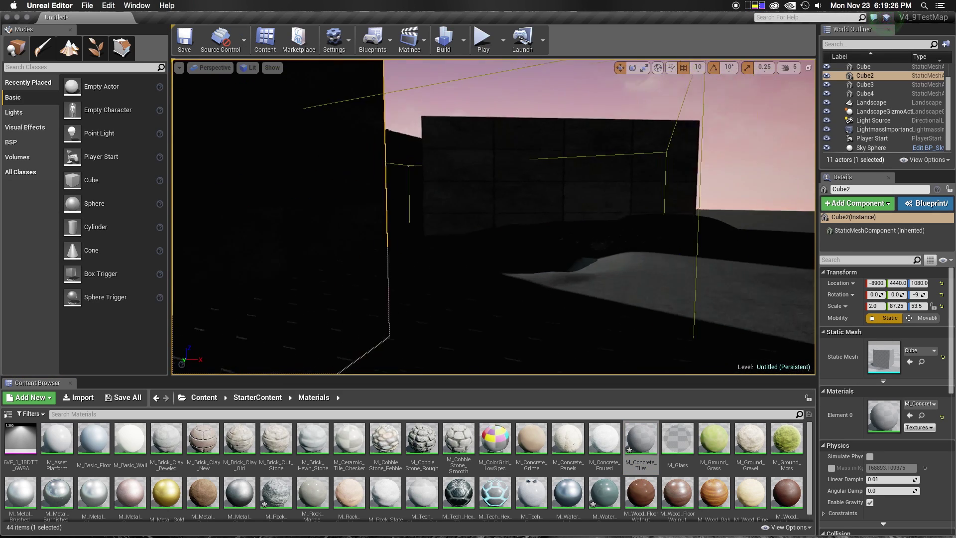
Widen the side panel and show the Sky Sphere mesh component's properties.
right_click_drag(493, 216, 820, 192)
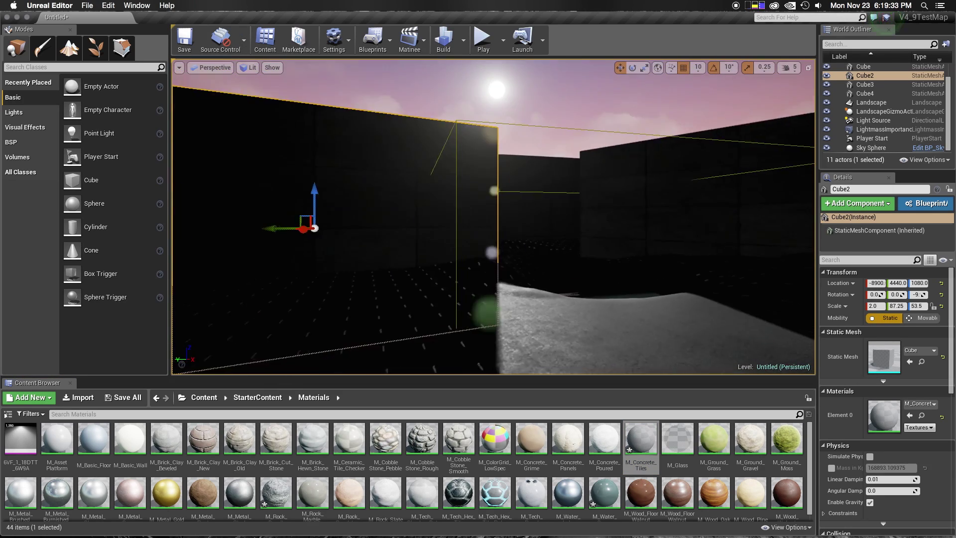
left_click_drag(821, 192, 745, 192)
left_click(795, 148)
scroll(852, 385, "down", 10)
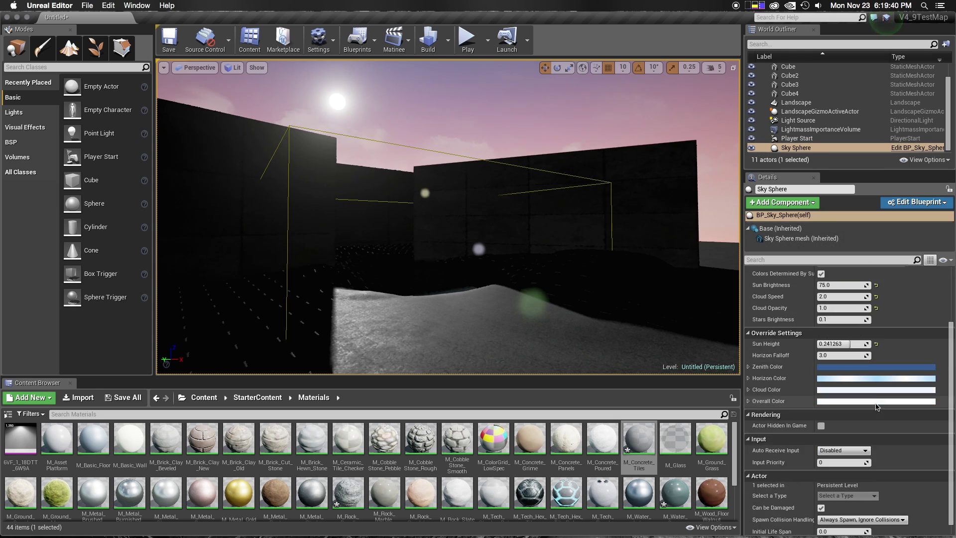
left_click(800, 238)
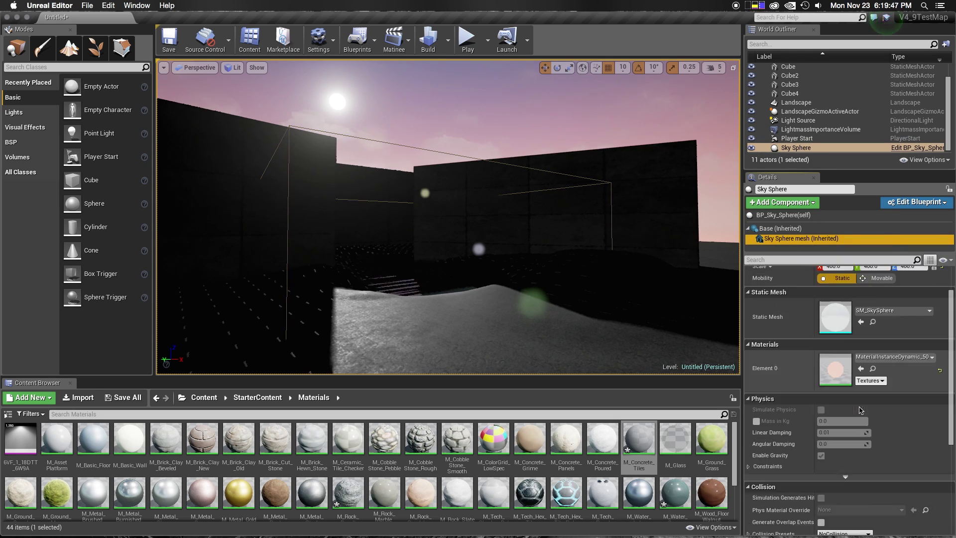
scroll(830, 468, "down", 5)
scroll(830, 469, "down", 3)
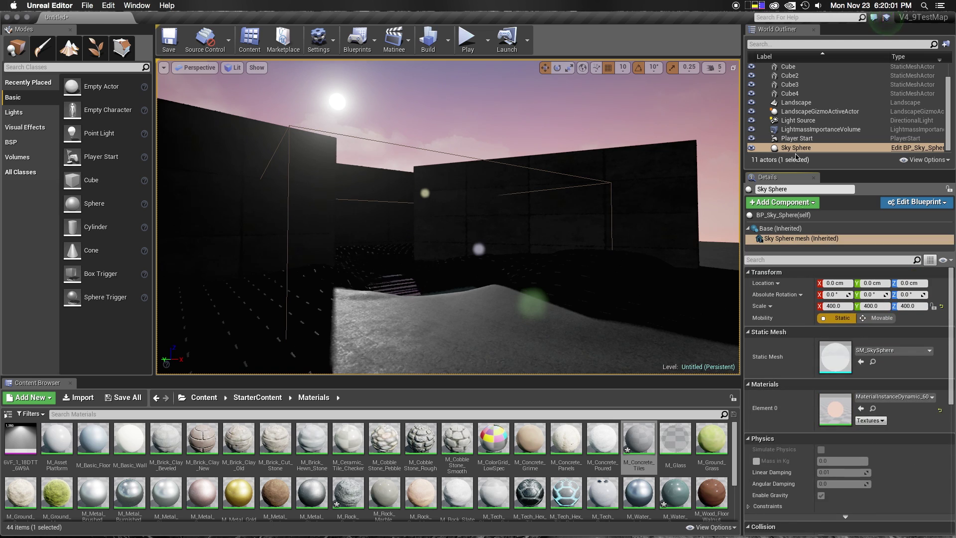
Tint the light warm yellow and enable light shaft bloom with a lower occlusion depth range.
left_click(826, 355)
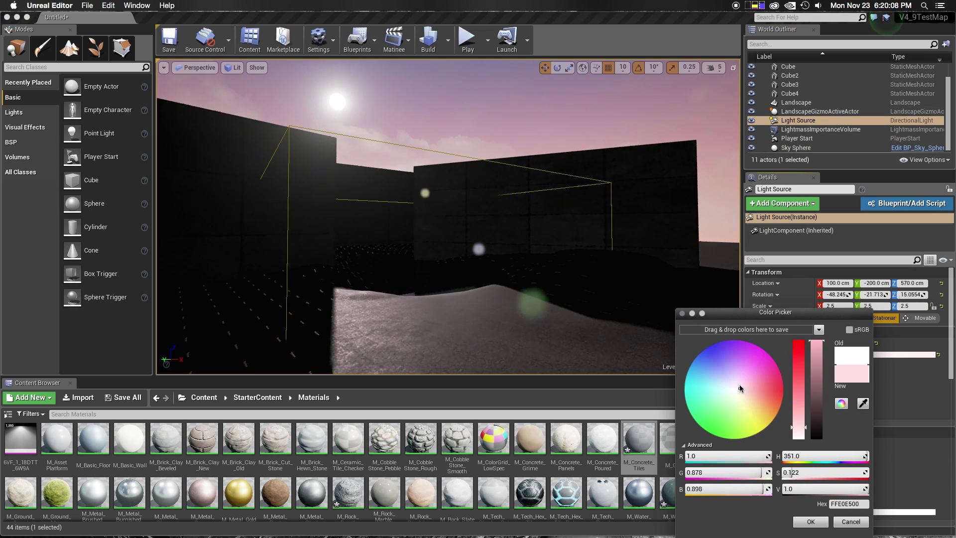
left_click_drag(738, 395, 740, 397)
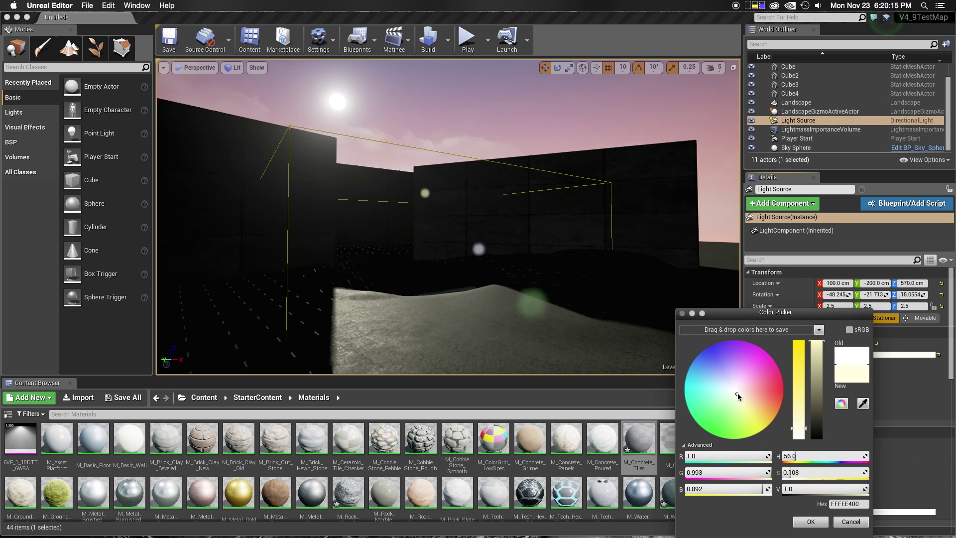
left_click(811, 521)
scroll(823, 358, "down", 10)
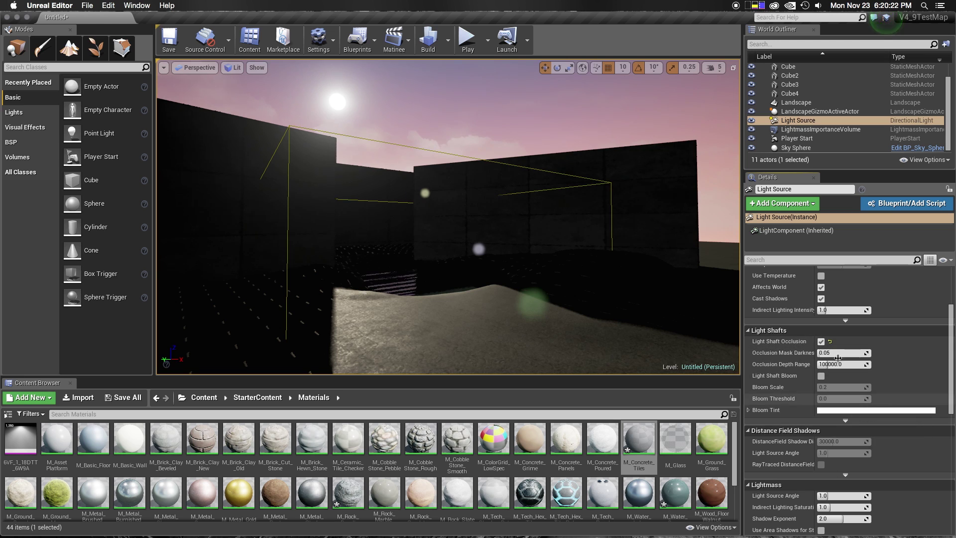
scroll(838, 358, "down", 1)
left_click(820, 353)
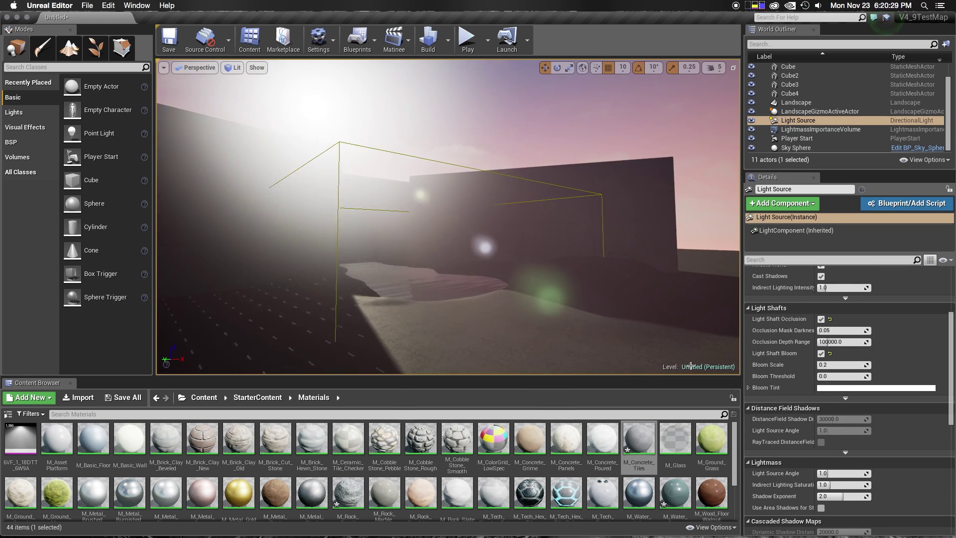
mouse_move(829, 342)
left_mouse_down()
mouse_move(811, 341)
mouse_move(827, 365)
left_mouse_up()
type("0.002")
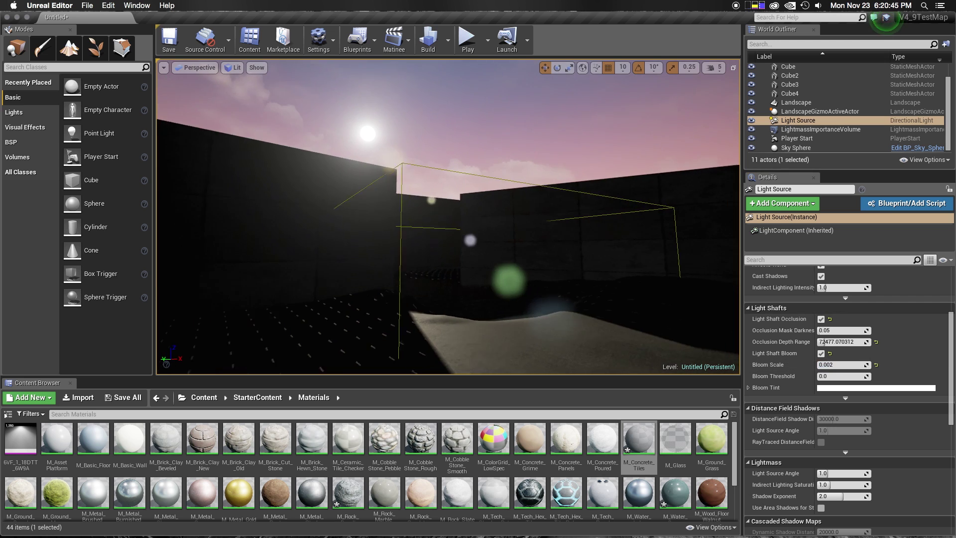
Set the light's bloom scale to 0.002, keeping the bloom tint white.
right_click_drag(448, 224, 428, 239)
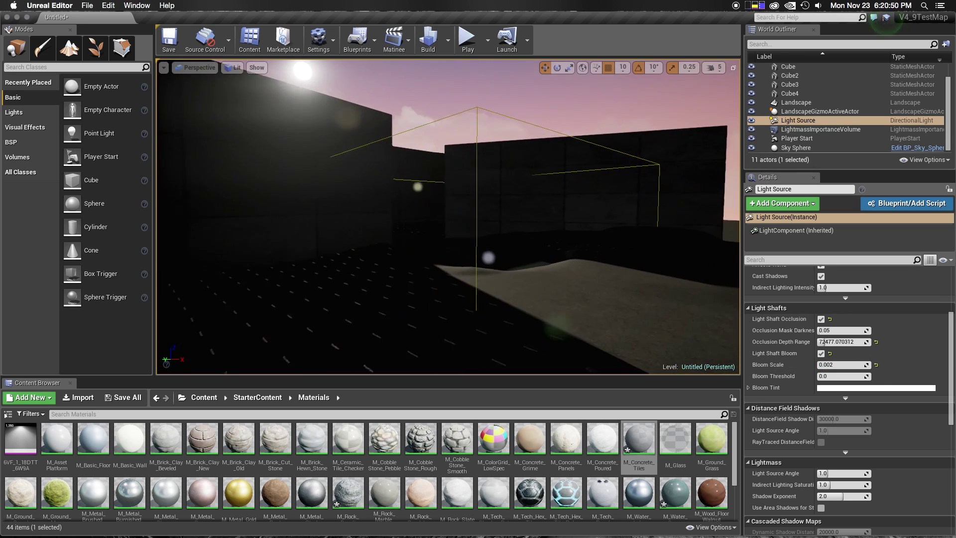
left_click(851, 387)
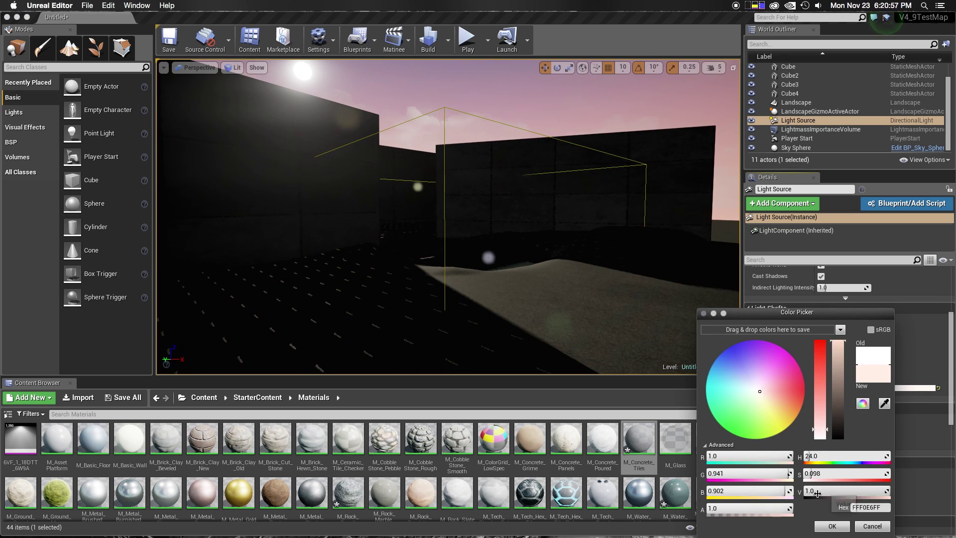
left_click(832, 525)
Select Atmospheric Fog in the World Outliner to edit its settings.
mouse_move(448, 224)
right_mouse_down()
mouse_move(423, 224)
mouse_move(448, 224)
right_mouse_up()
scroll(832, 362, "down", 10)
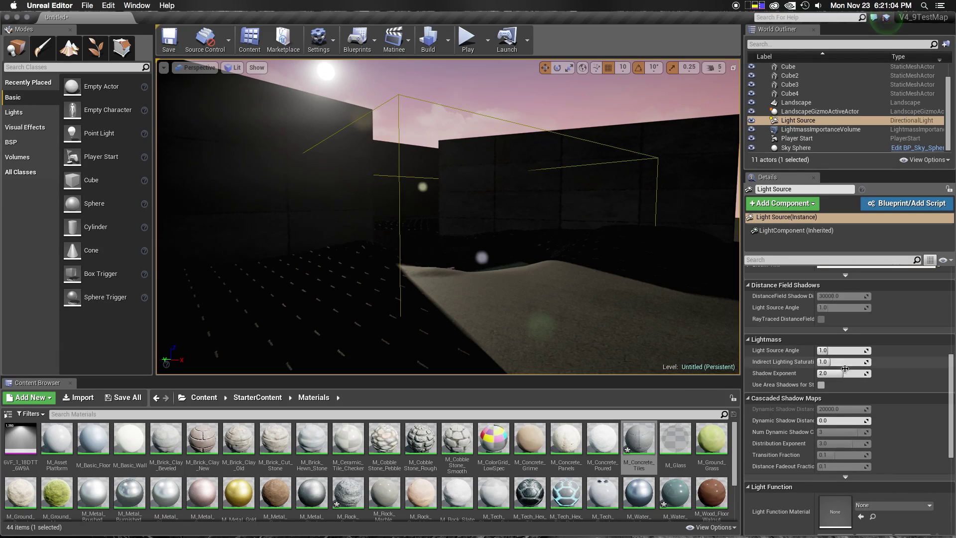
scroll(892, 476, "up", 5)
scroll(891, 497, "up", 5)
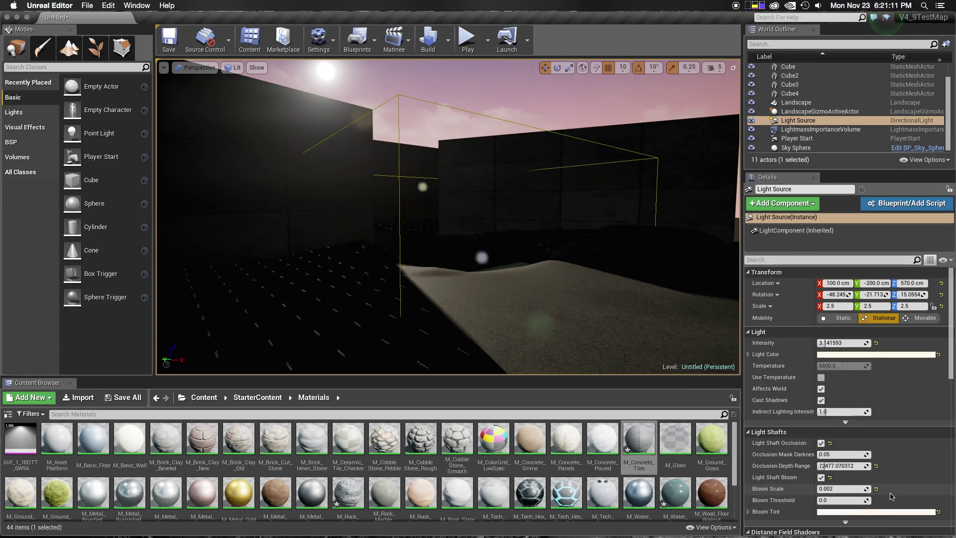
scroll(839, 112, "up", 2)
left_click(804, 75)
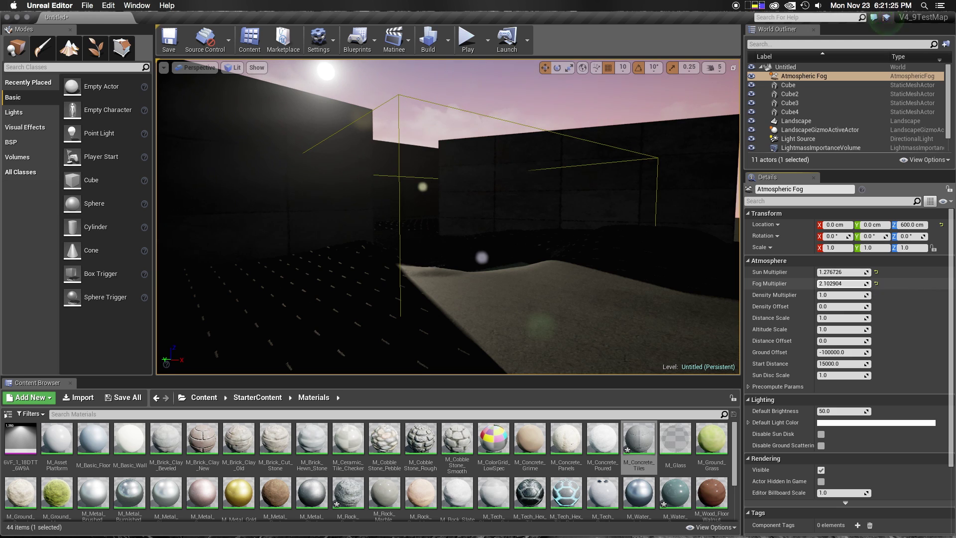
Thicken the Atmospheric Fog's density multiplier and offset, and raise its altitude scale to about 2.82.
left_click_drag(841, 294, 868, 294)
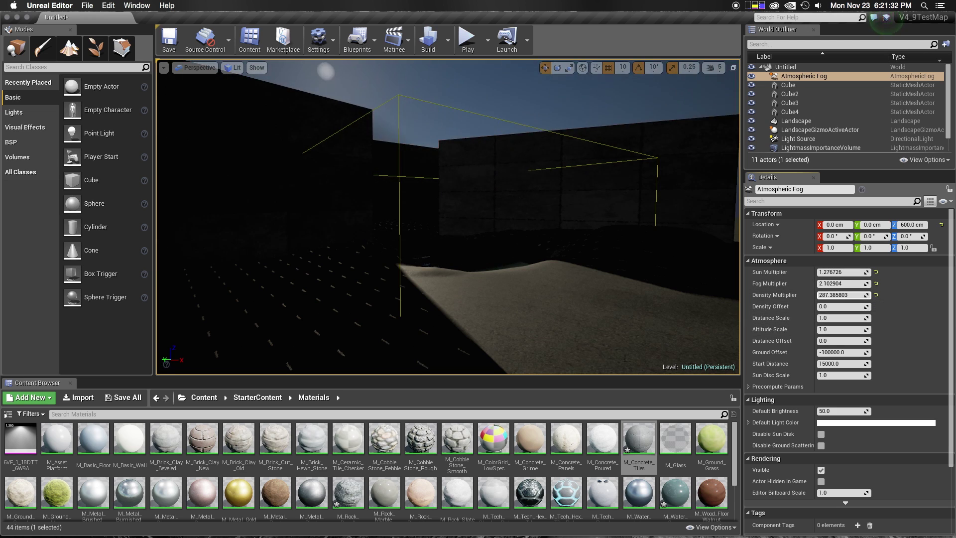
right_click_drag(448, 216, 438, 209)
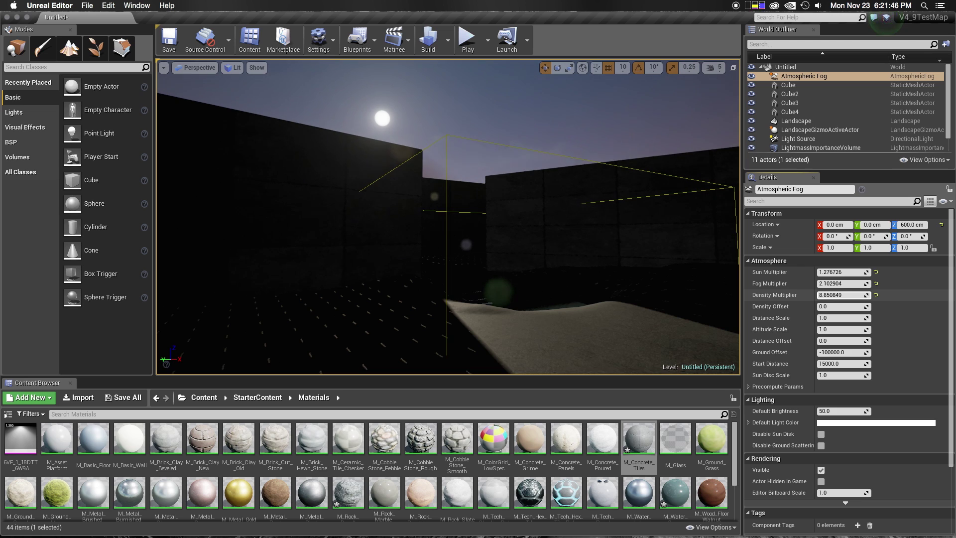
left_click_drag(841, 306, 836, 306)
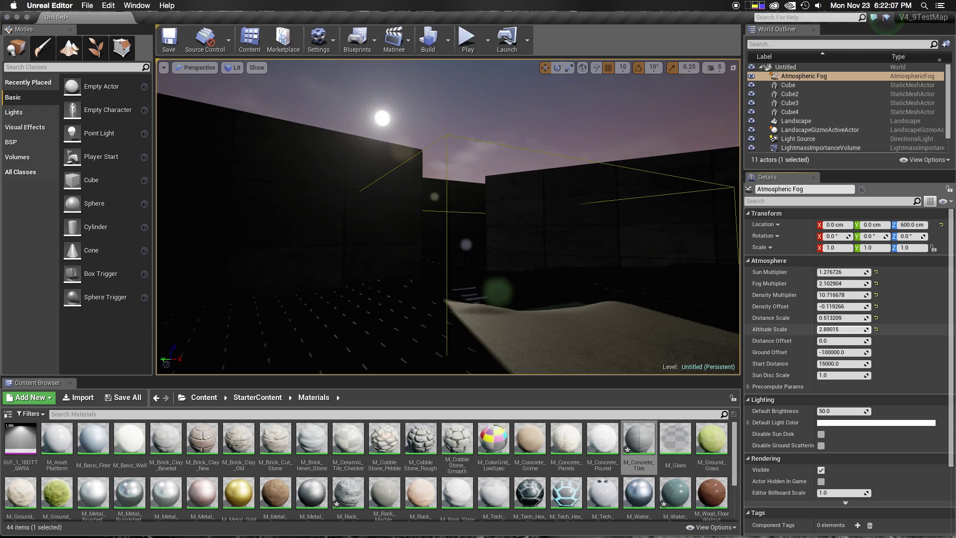
left_click_drag(841, 329, 849, 285)
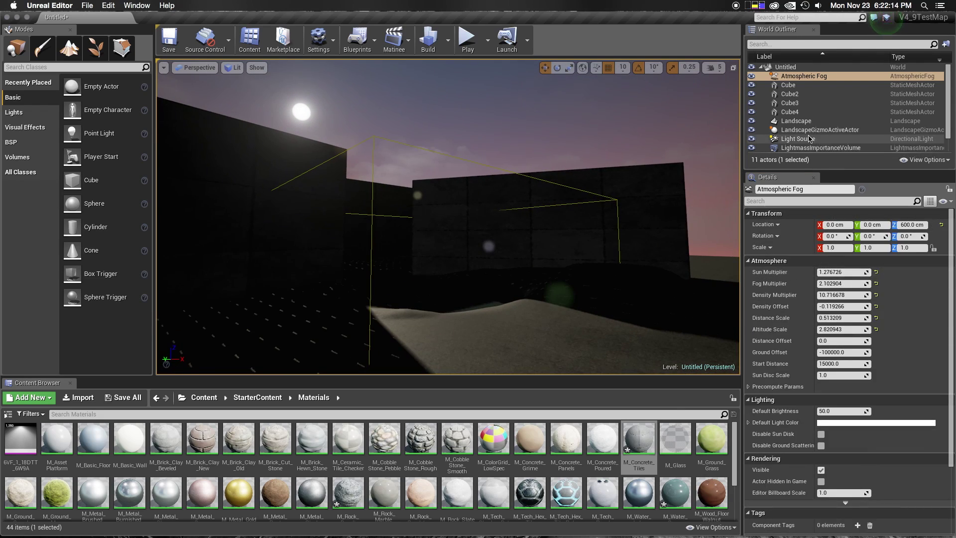
Brighten the directional light source to intensity 1.46789, then reselect the Atmospheric Fog.
left_click(809, 139)
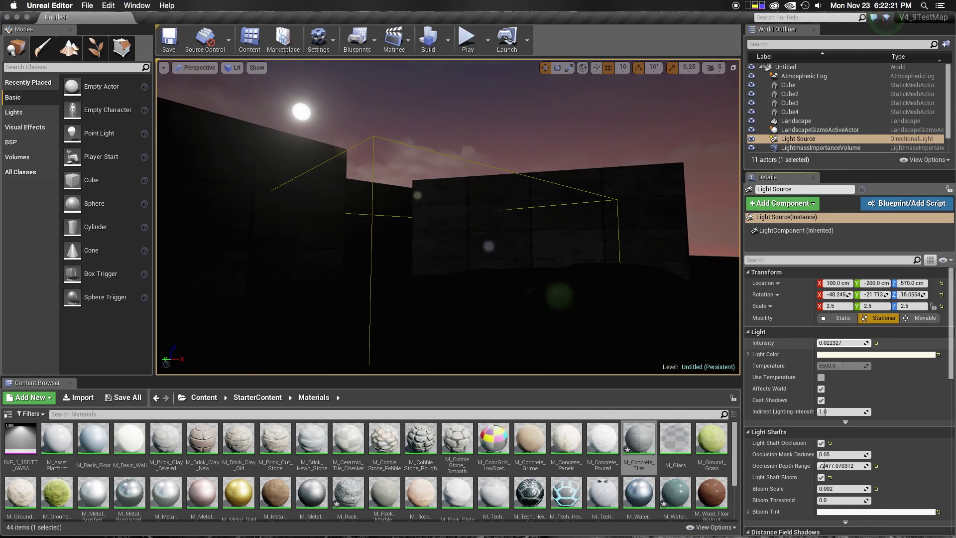
left_click_drag(820, 343, 846, 342)
right_click_drag(448, 224, 419, 224)
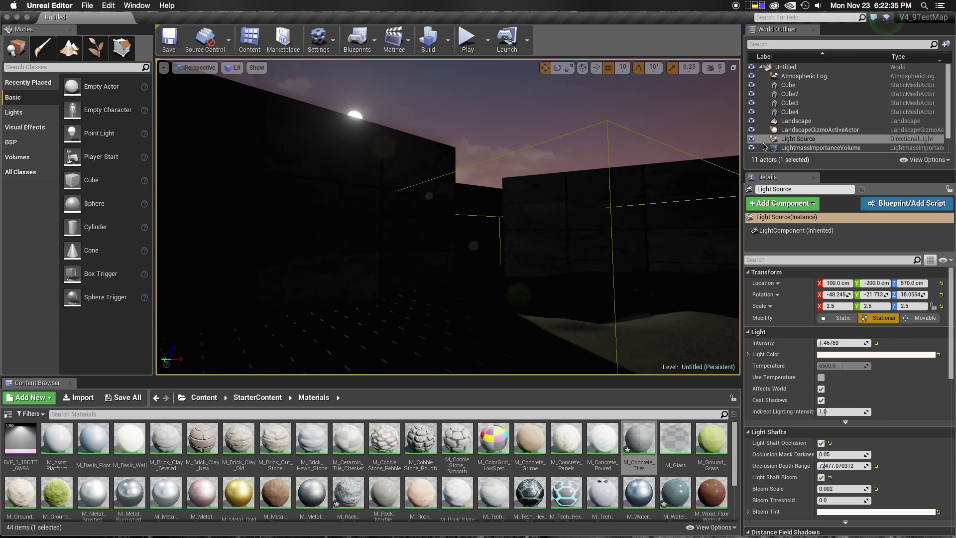
scroll(821, 125, "down", 1)
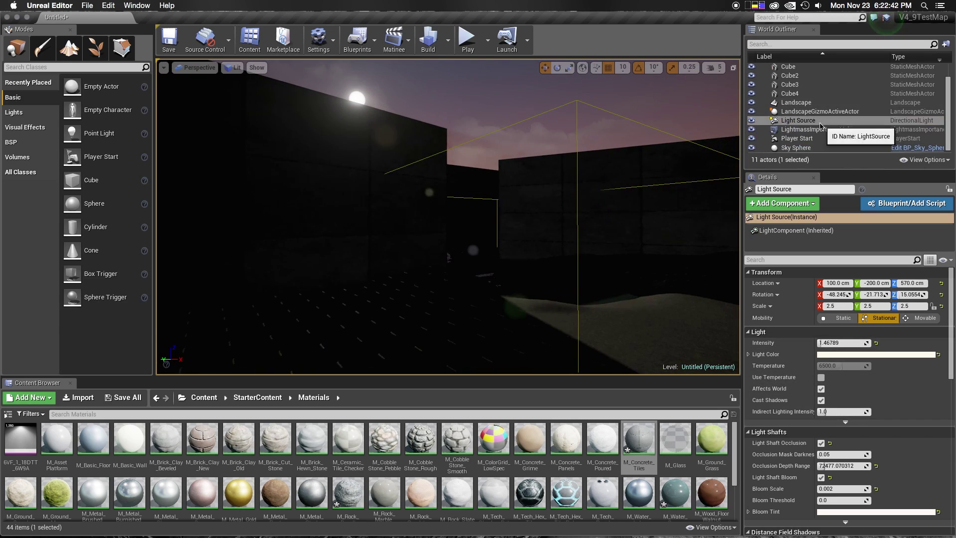
scroll(819, 131, "up", 1)
left_click(803, 76)
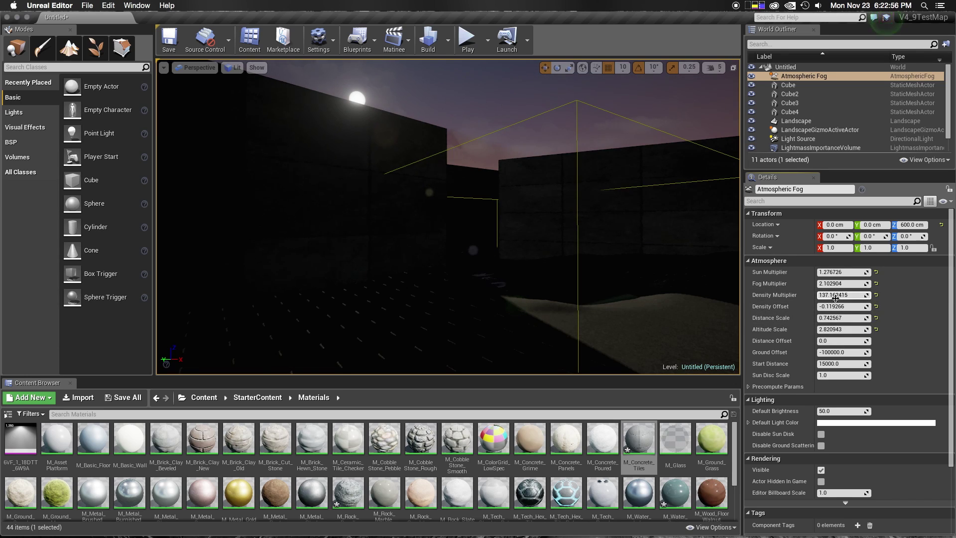
Raise the fog multiplier, set fog start distance near 3039 and distance offset 0.036697, then show Lights.
mouse_move(842, 283)
left_mouse_down()
mouse_move(866, 284)
mouse_move(856, 271)
left_mouse_up()
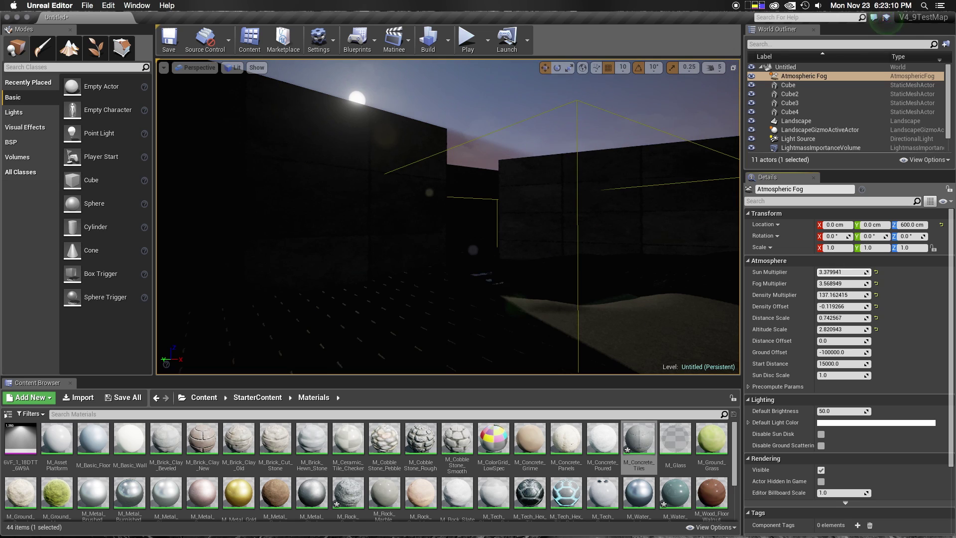
right_click_drag(448, 217, 409, 214)
left_click_drag(838, 367, 796, 367)
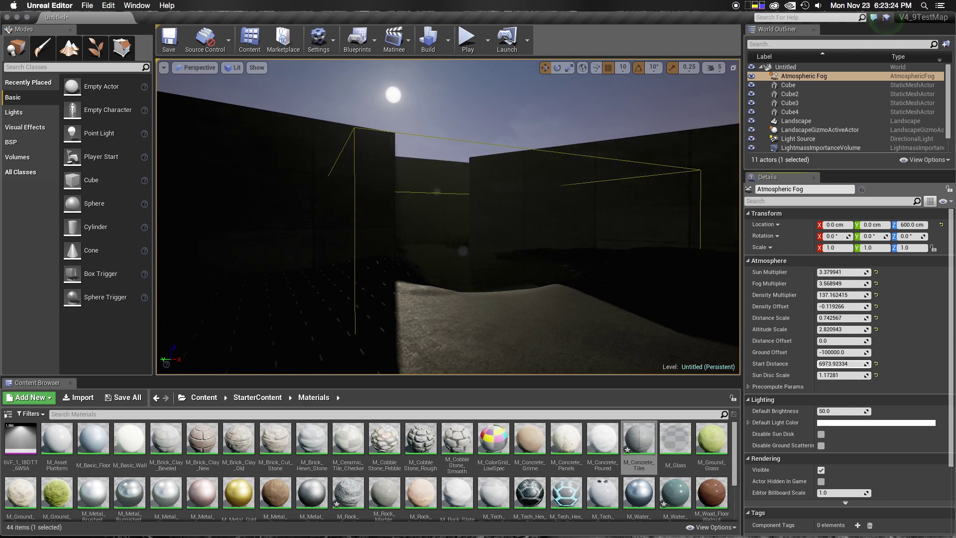
right_click_drag(448, 216, 478, 209)
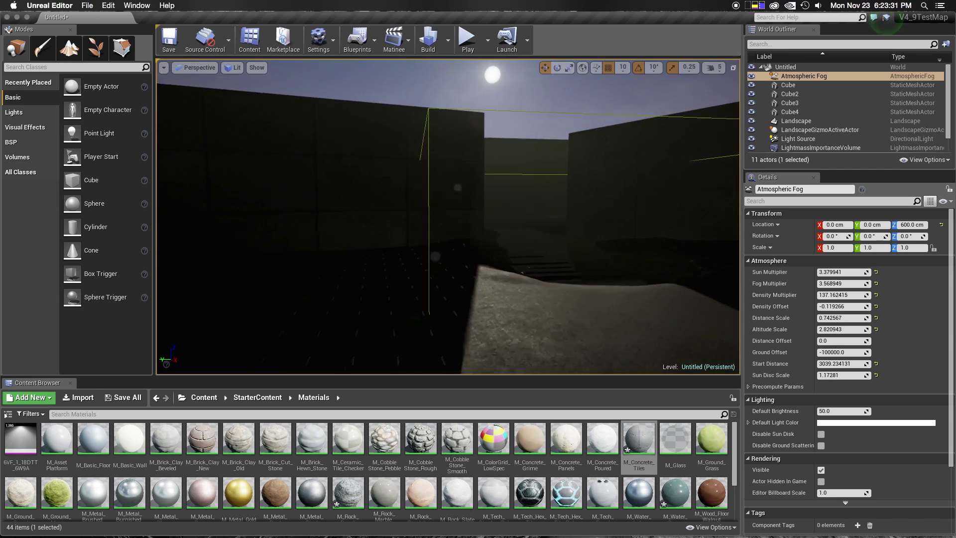
left_click_drag(842, 341, 822, 340)
right_click_drag(555, 148, 527, 148)
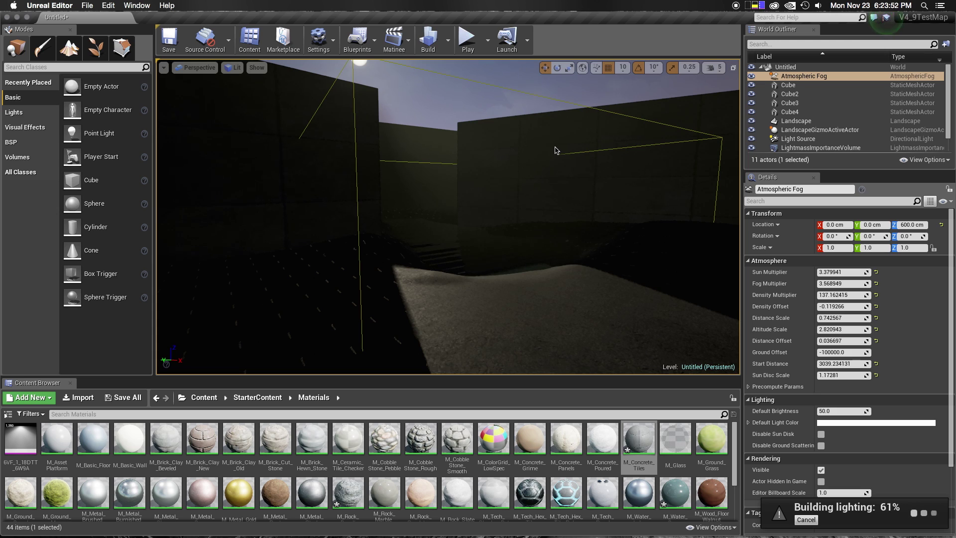
right_click_drag(556, 150, 530, 158)
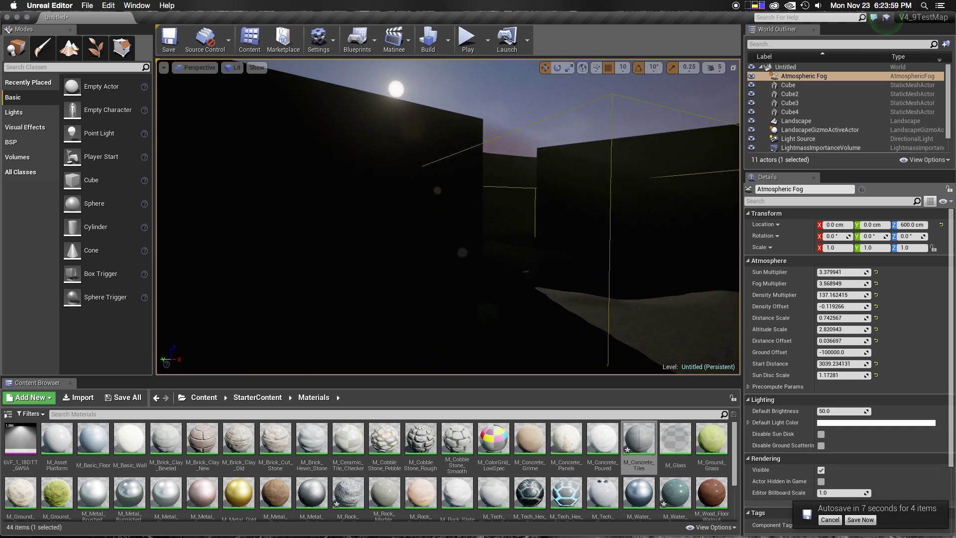
left_click(14, 112)
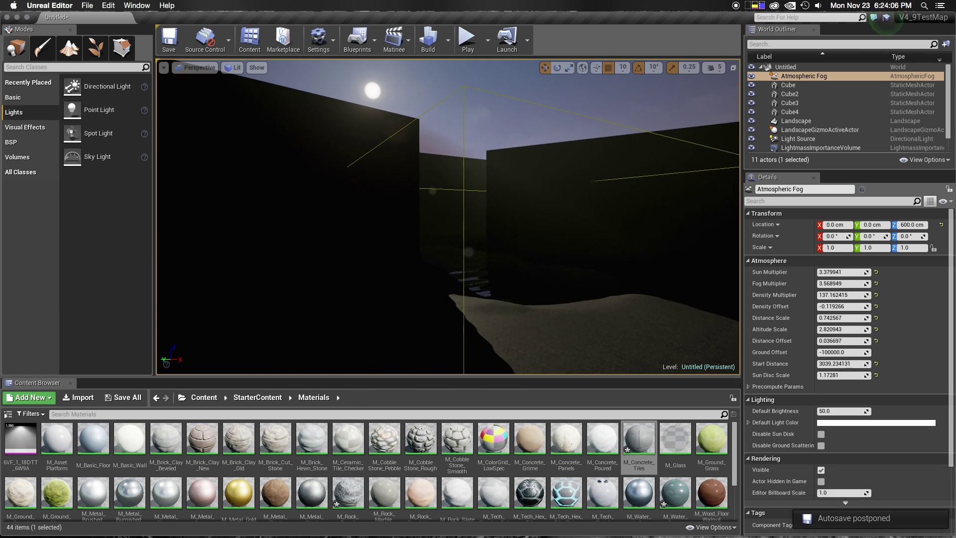
Add a trial point light, raise it and boost its intensity, then delete it.
left_click_drag(99, 109, 332, 309)
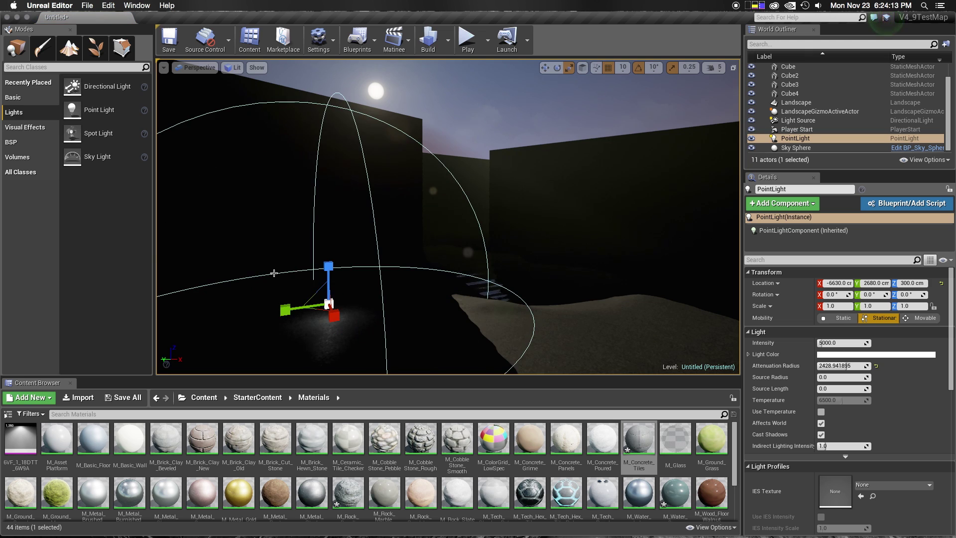
left_click_drag(327, 277, 321, 216)
left_click_drag(829, 342, 847, 343)
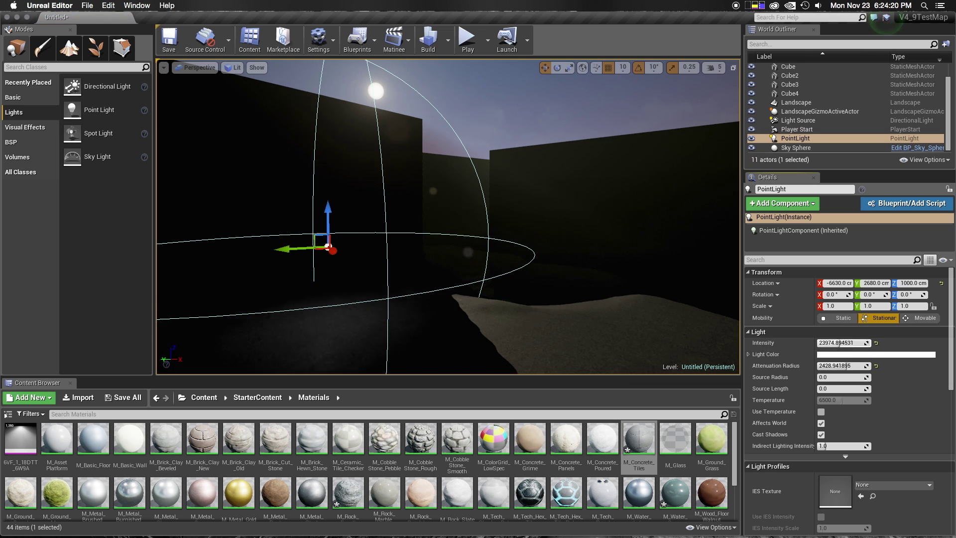
left_click_drag(330, 249, 366, 194)
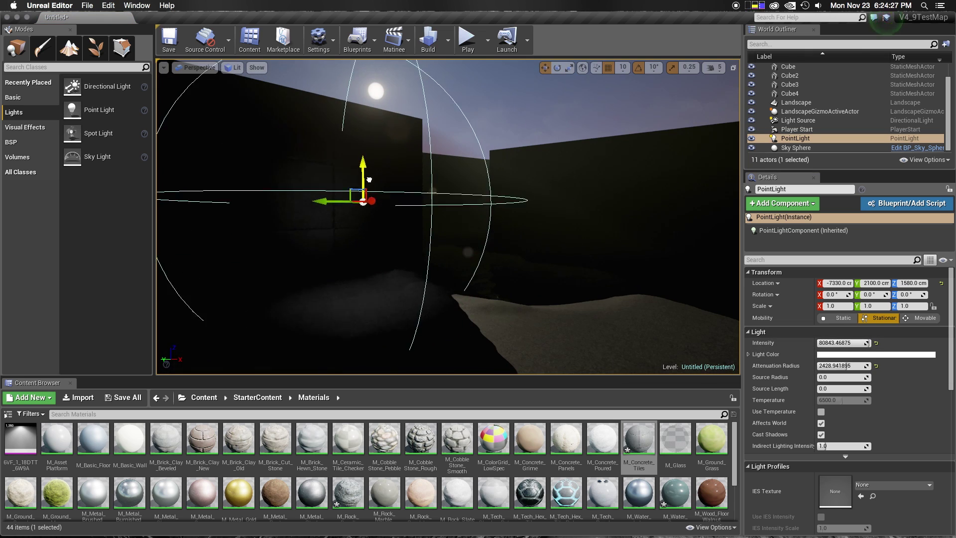
key("Delete")
Add a spotlight, aim it and extend its attenuation radius to 16384, then delete it.
left_click_drag(408, 298, 409, 299)
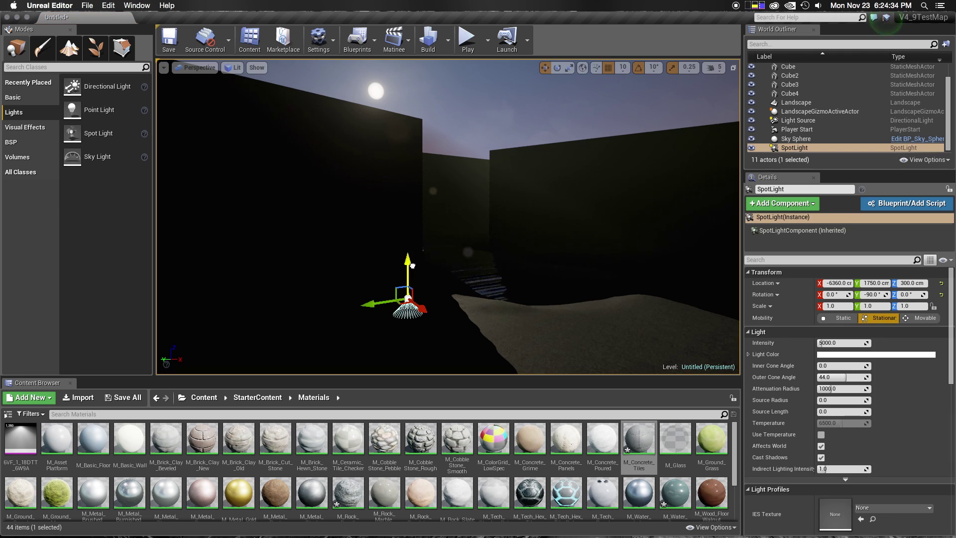
left_click_drag(356, 161, 428, 145)
key("r")
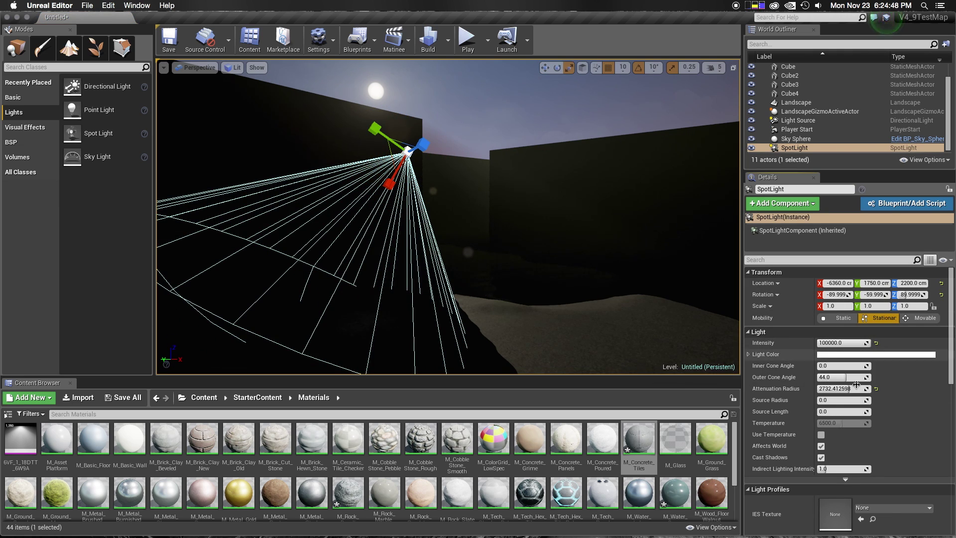
left_click_drag(844, 389, 876, 389)
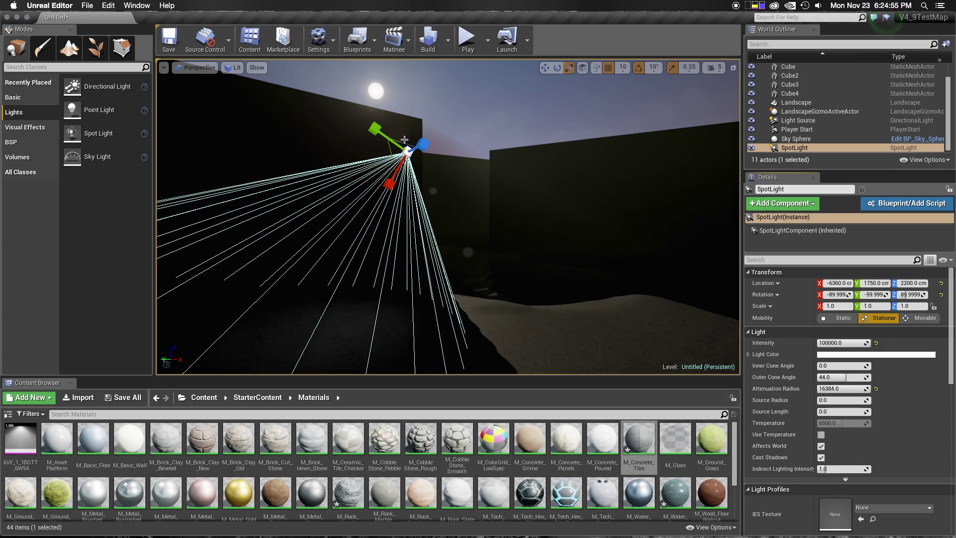
key("w")
right_click_drag(405, 140, 378, 140)
mouse_move(434, 133)
left_mouse_down()
mouse_move(441, 155)
mouse_move(393, 106)
left_mouse_up()
key("e")
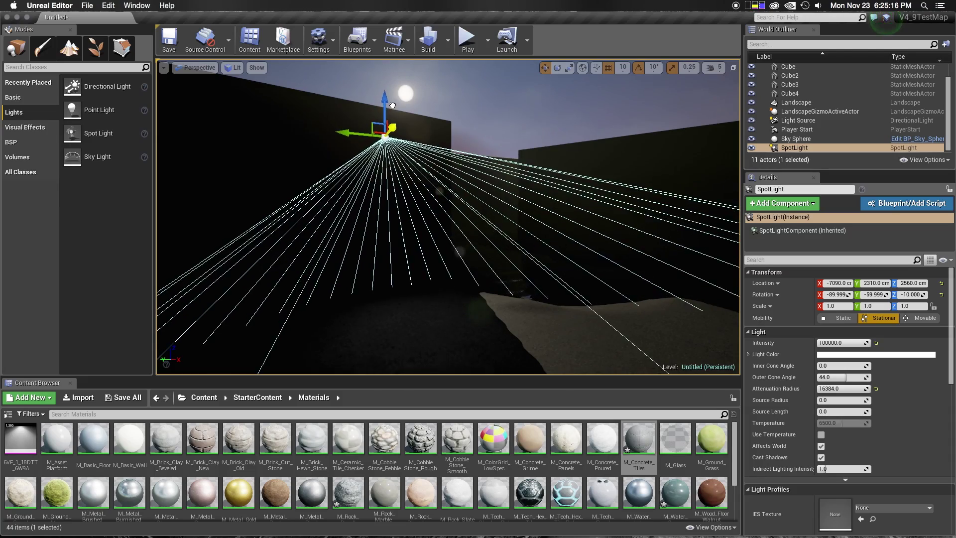
right_click_drag(392, 105, 348, 231)
key("Delete")
Place a new small point light near the wall Cube2 and nudge it sideways.
left_click(190, 401)
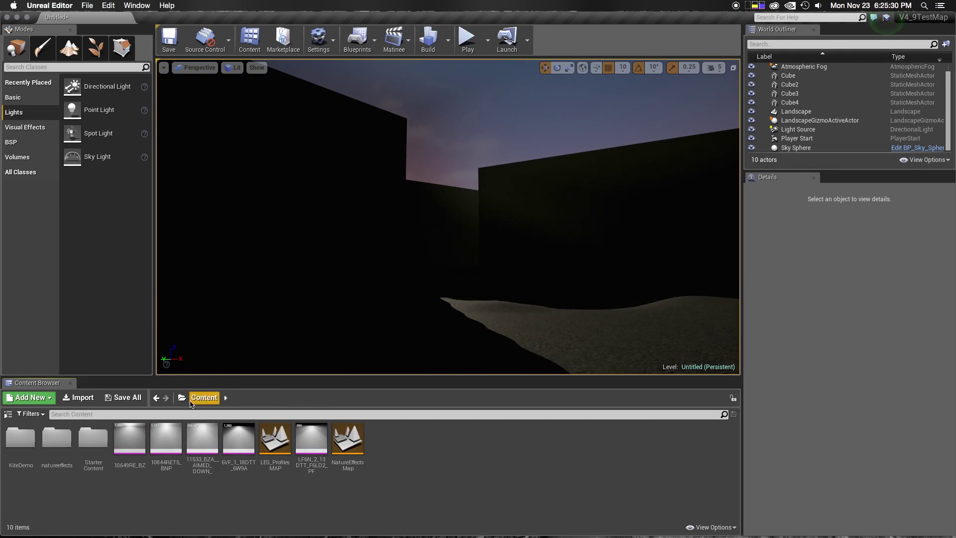
left_click_drag(296, 239, 323, 249)
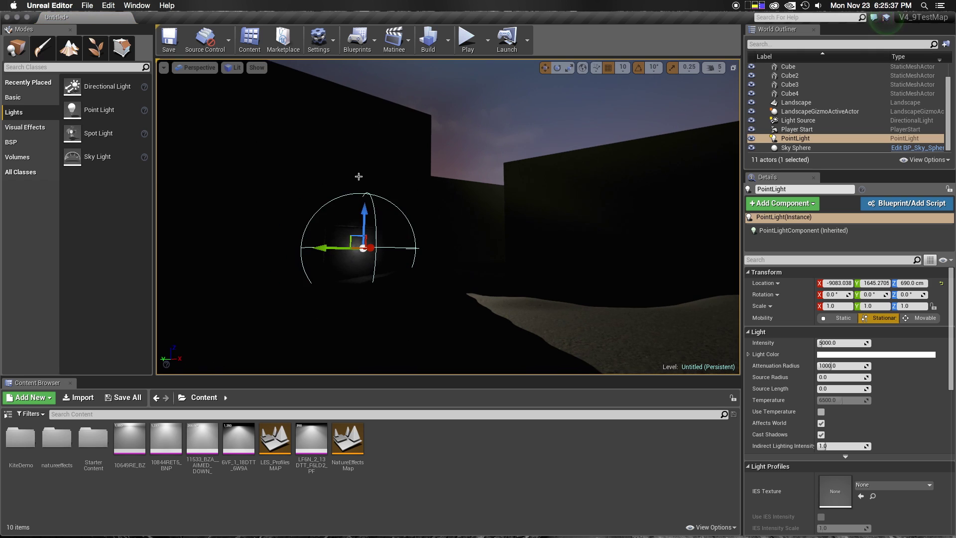
left_click(380, 224)
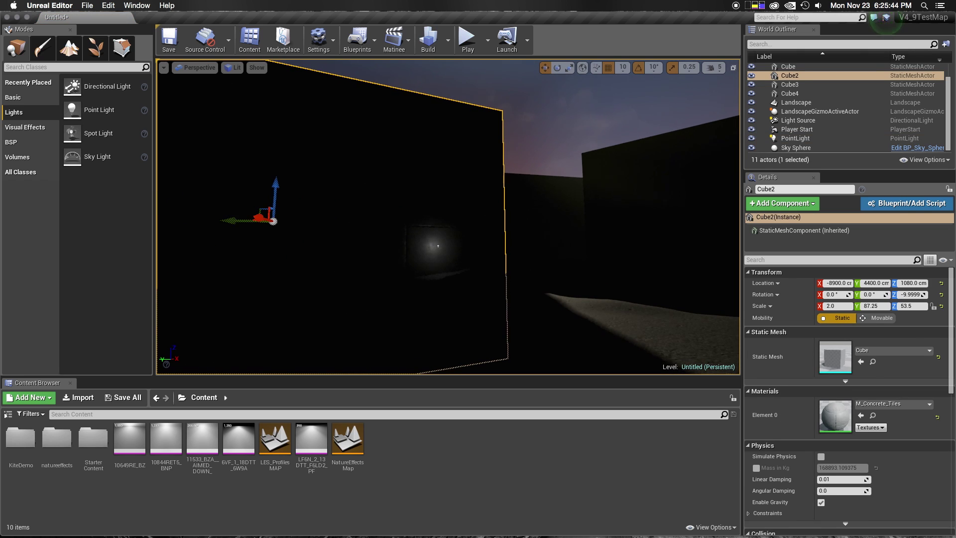
mouse_move(438, 246)
right_mouse_down()
mouse_move(221, 231)
mouse_move(378, 227)
right_mouse_up()
left_click(394, 224)
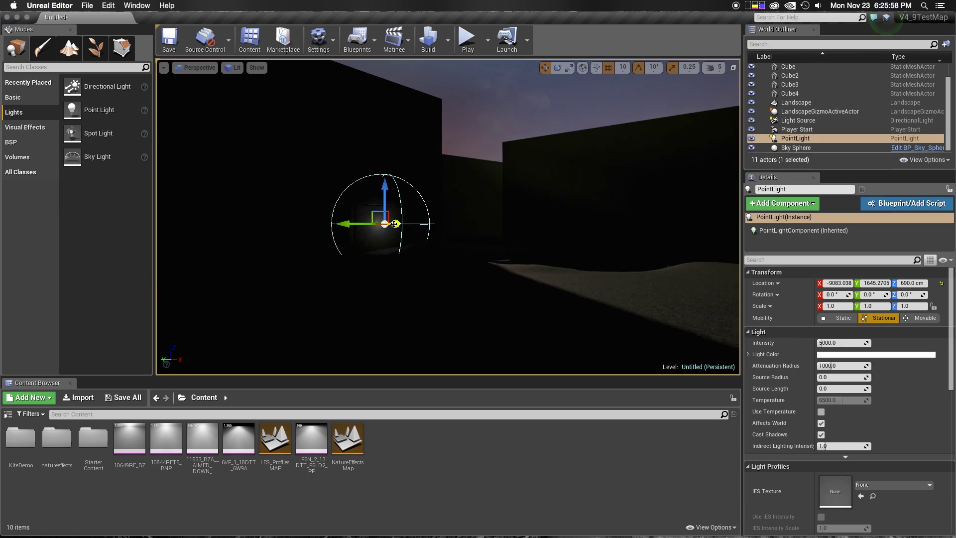
left_click_drag(393, 224, 431, 224)
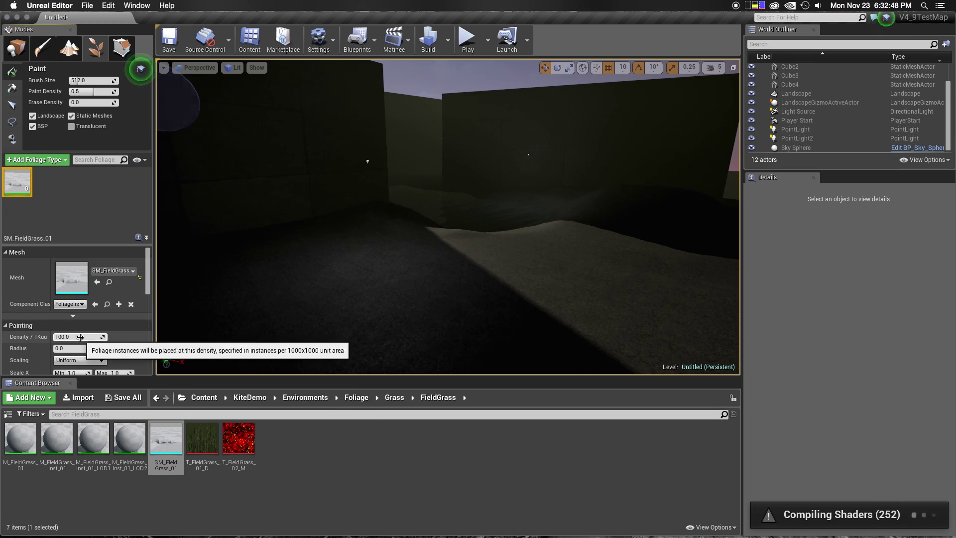
Paint SM_FieldGrass_01 across the landscape, then erase most of it.
left_click_drag(75, 337, 177, 92)
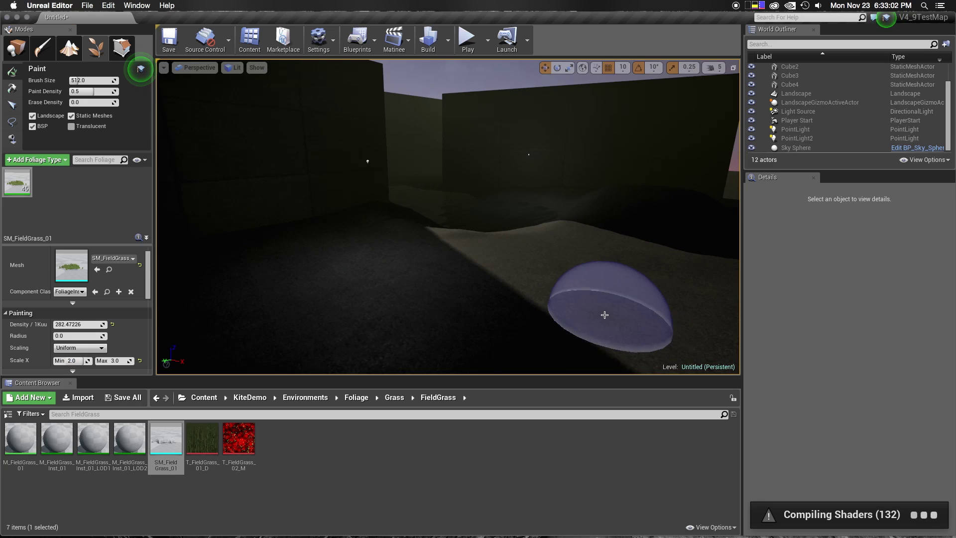
mouse_move(604, 313)
left_mouse_down()
mouse_move(659, 311)
mouse_move(481, 245)
left_mouse_up()
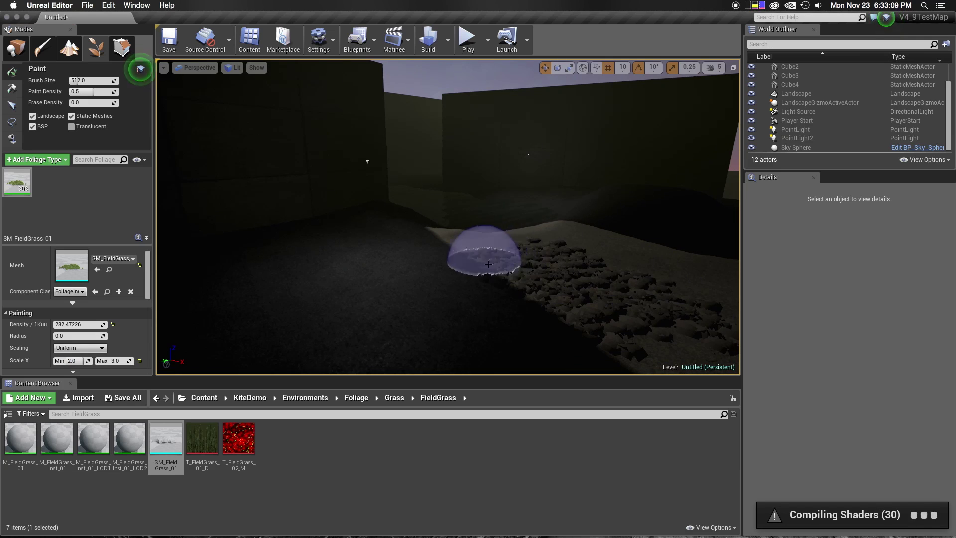
left_click_drag(536, 301, 269, 299)
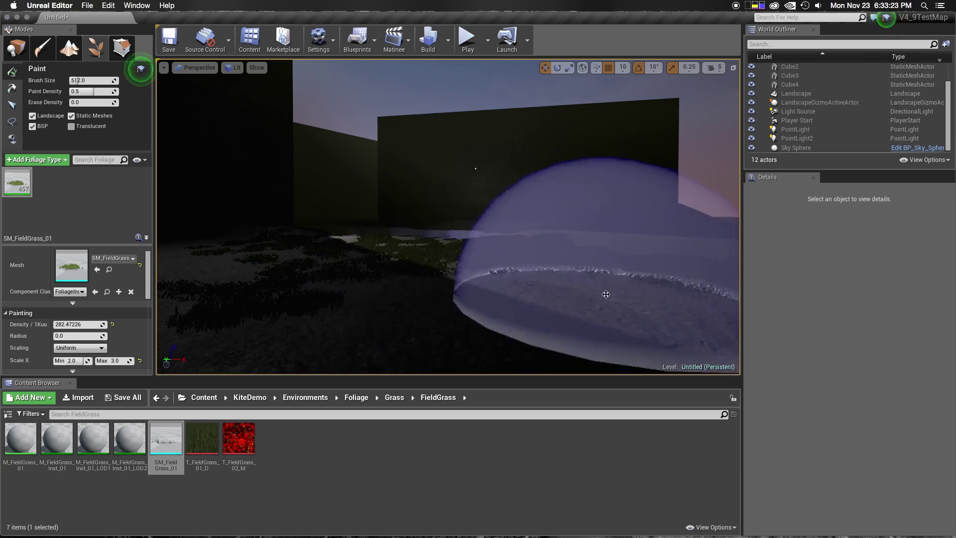
left_click_drag(269, 300, 165, 279, "shift")
Set grass Scale X min 3.0, max 5.0 and paint density 0.64.
type("5.0")
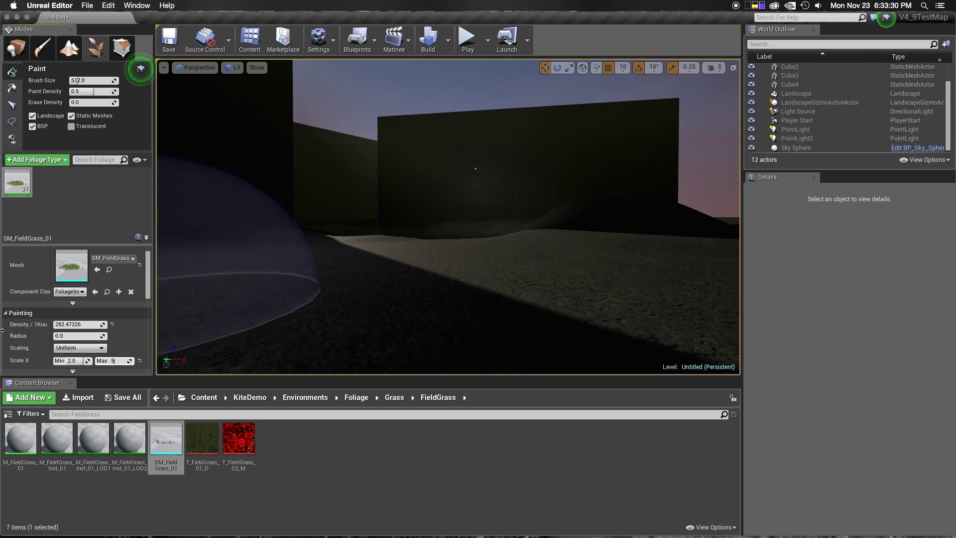
left_click_drag(72, 361, 80, 361)
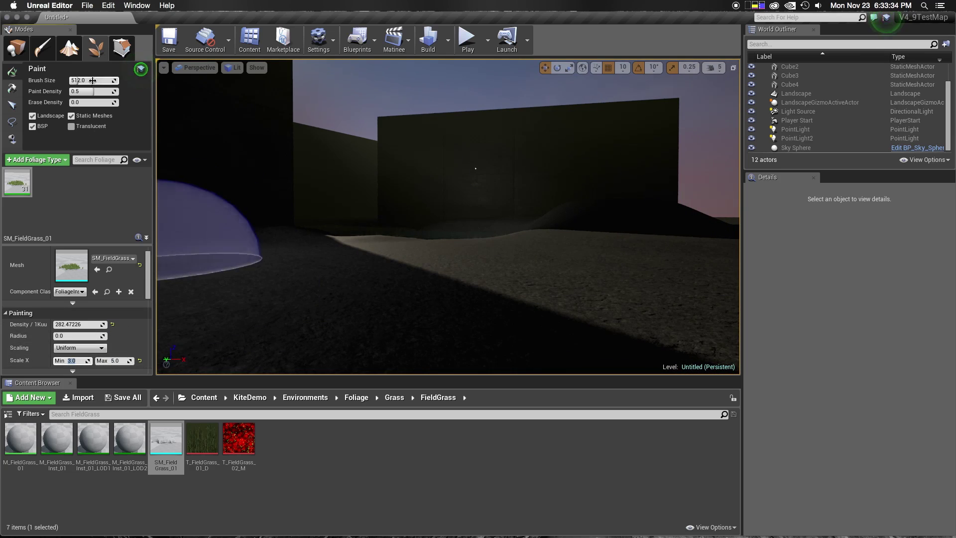
left_click_drag(93, 91, 101, 91)
Repaint the larger grass over the ground, slopes and near rocky area, then return to Foliage.
left_click_drag(629, 266, 573, 217)
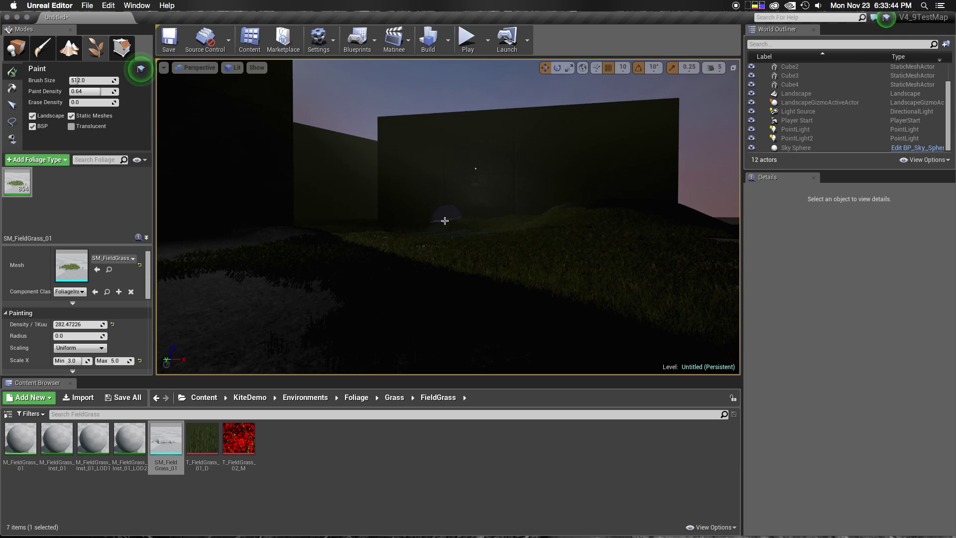
left_click_drag(561, 237, 269, 240)
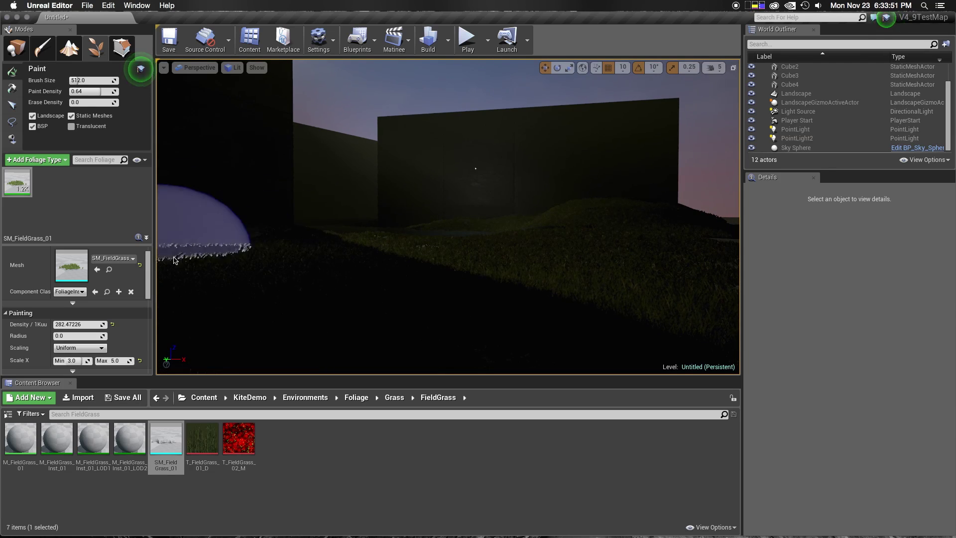
right_click_drag(647, 305, 525, 247)
left_click_drag(524, 248, 441, 264)
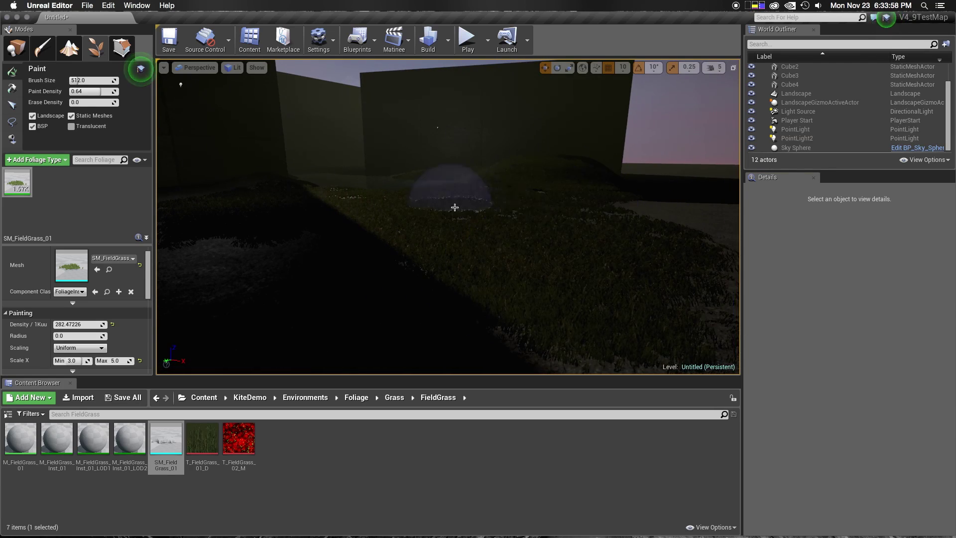
mouse_move(454, 207)
right_mouse_down()
mouse_move(468, 184)
mouse_move(489, 185)
right_mouse_up()
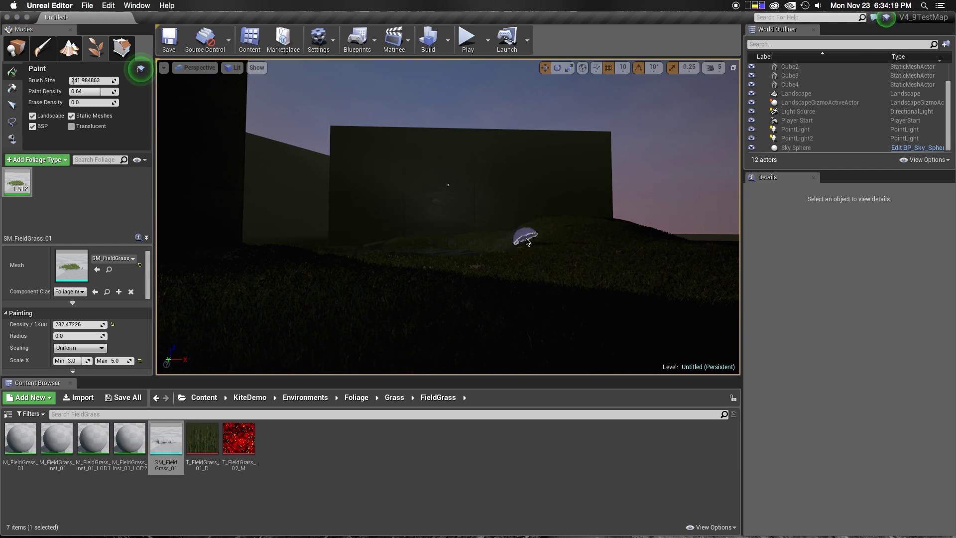
mouse_move(531, 249)
right_mouse_down()
mouse_move(503, 214)
mouse_move(474, 304)
mouse_move(352, 301)
right_mouse_up()
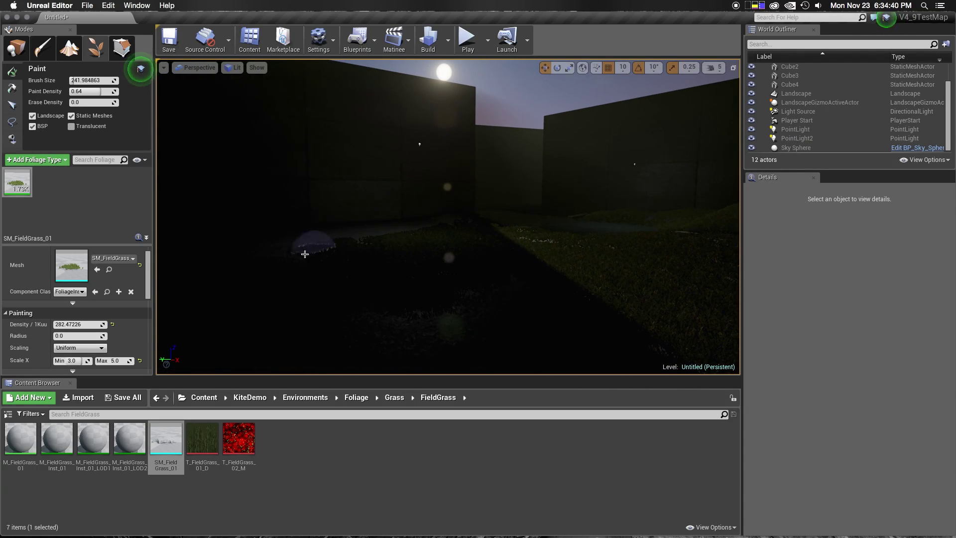
right_click_drag(419, 228, 372, 225)
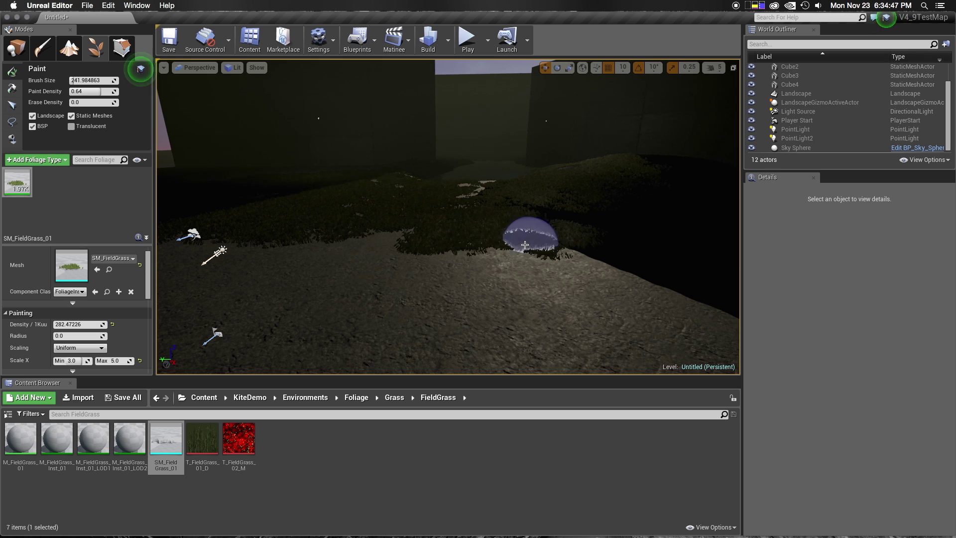
right_click_drag(371, 177, 373, 256)
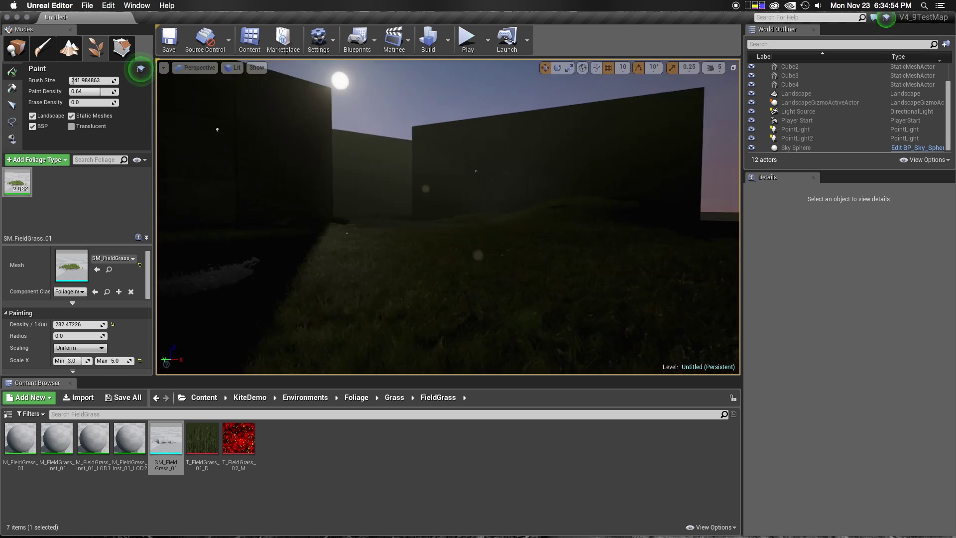
left_click(374, 256)
right_click_drag(255, 132, 254, 140)
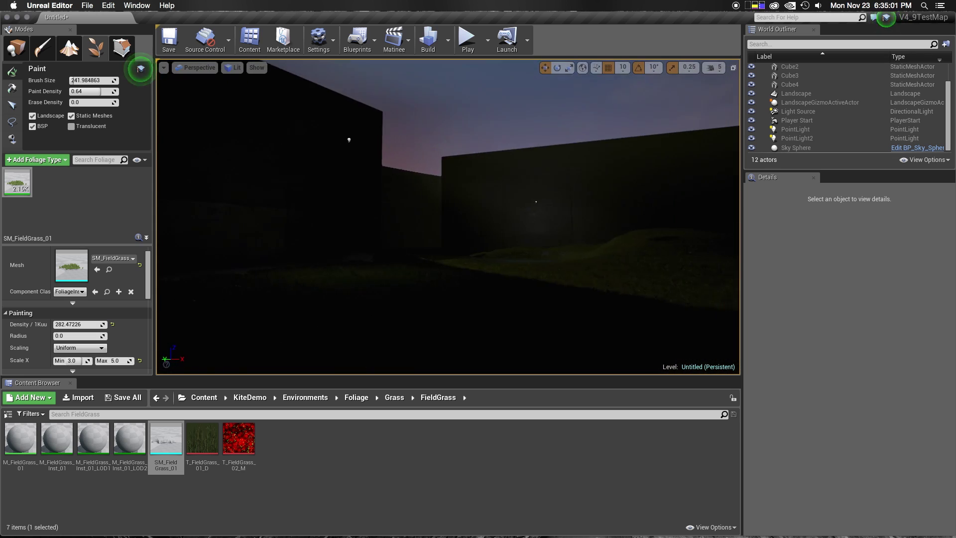
left_click(356, 397)
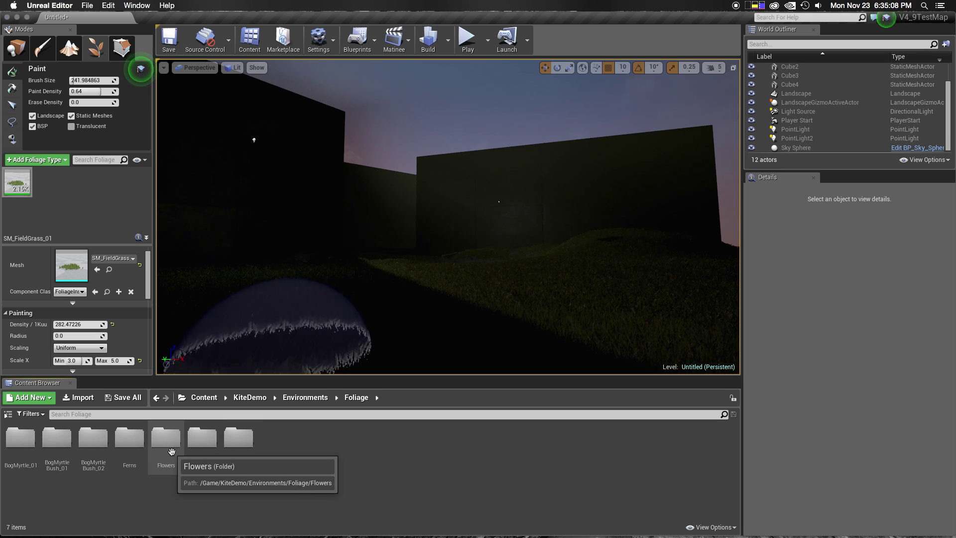
Open the Rocks > Medium_Boulder_001 mesh and inspect its shape in the preview.
left_click(523, 527)
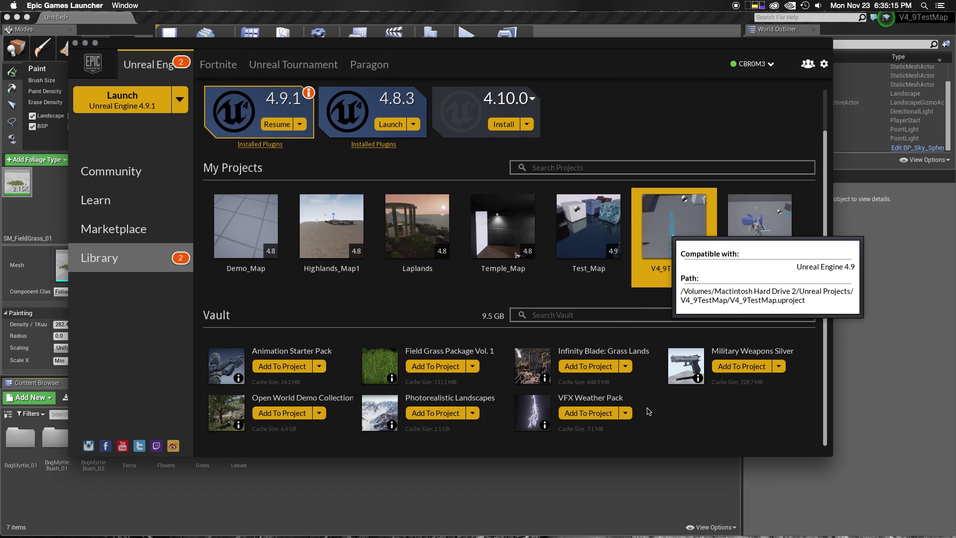
left_click(41, 208)
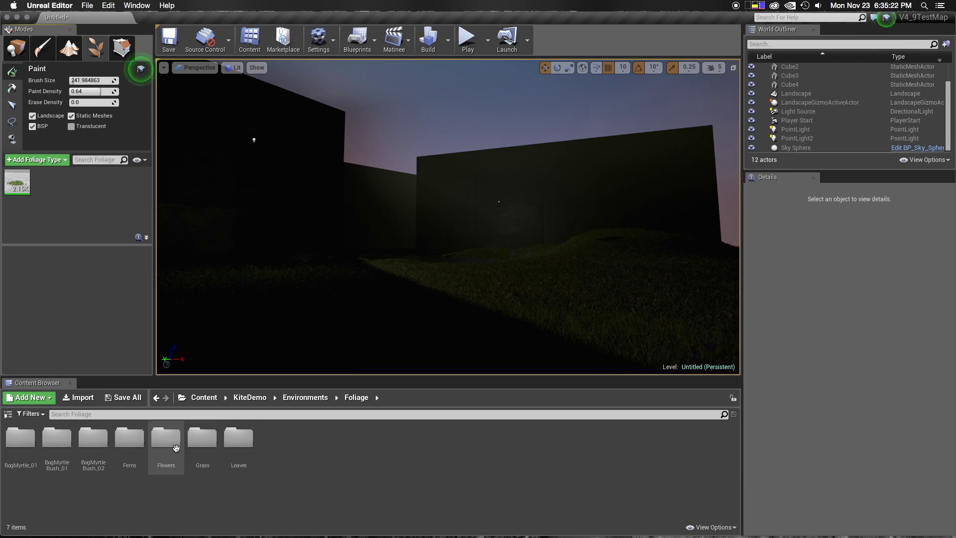
double_click(130, 437)
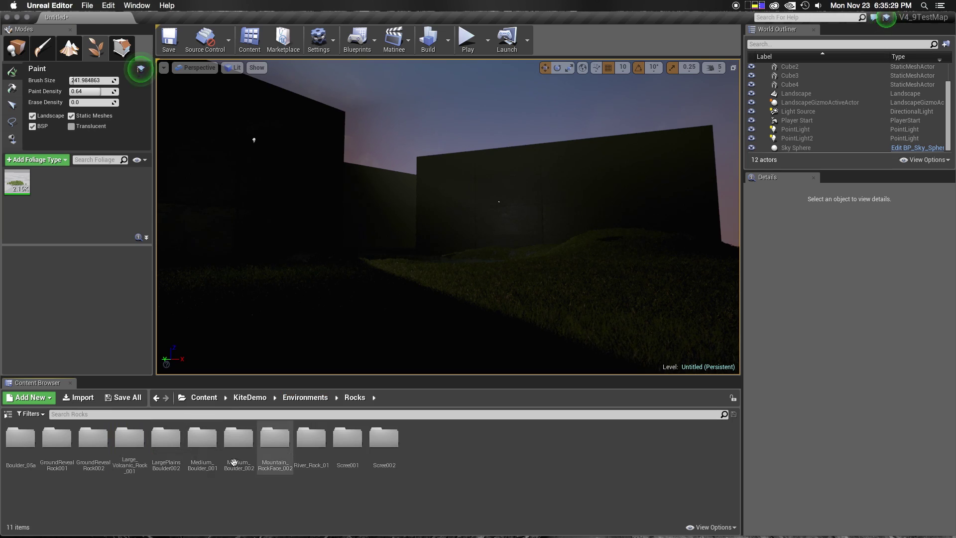
double_click(37, 443)
double_click(21, 438)
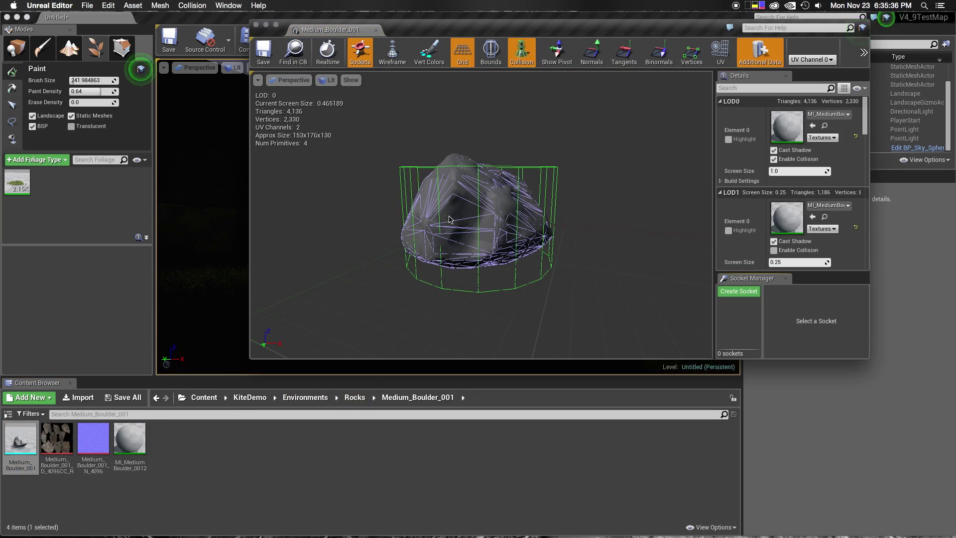
left_click_drag(480, 214, 438, 219)
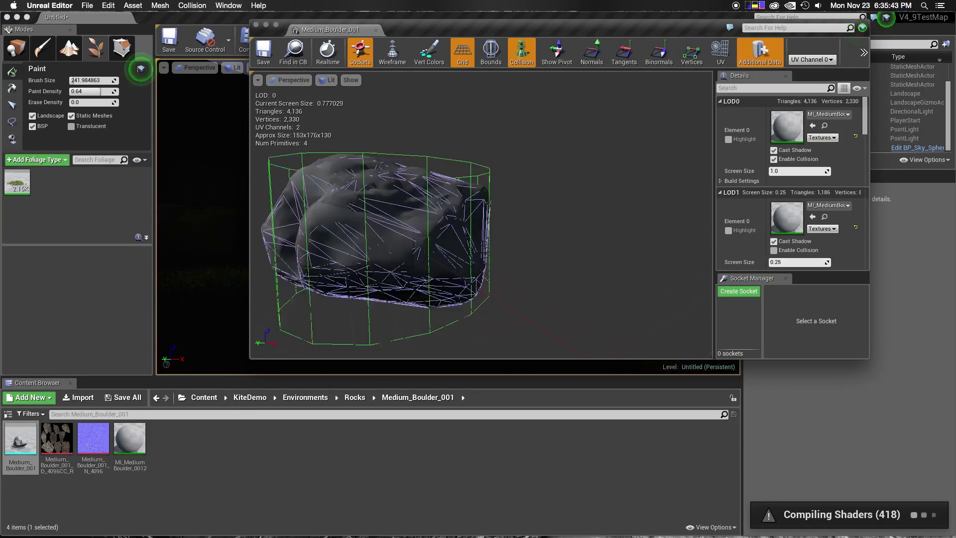
scroll(481, 214, "up", 5)
left_click(252, 138)
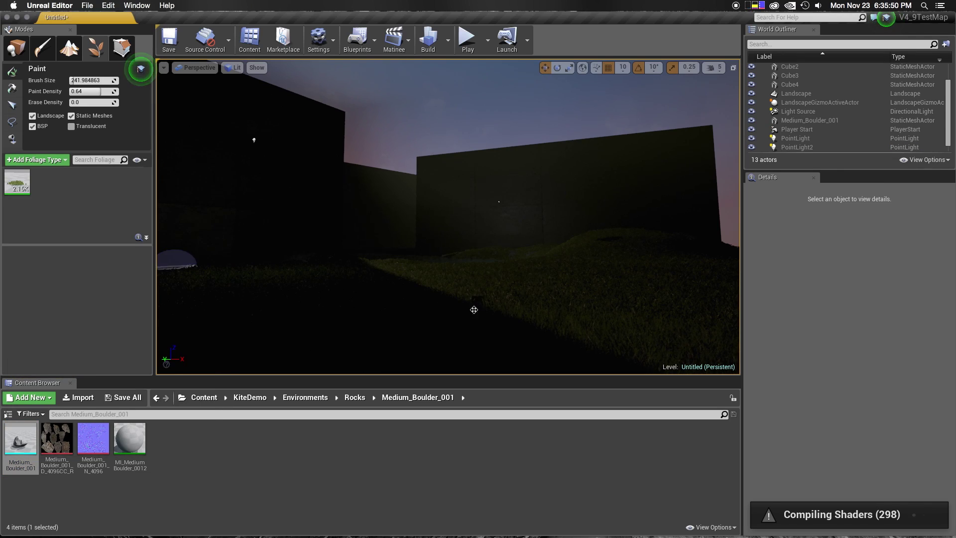
Duplicate the placed Medium_Boulder_001 boulder with Ctrl+W and slide the copy to a new spot.
key("shift+1")
left_click(478, 291)
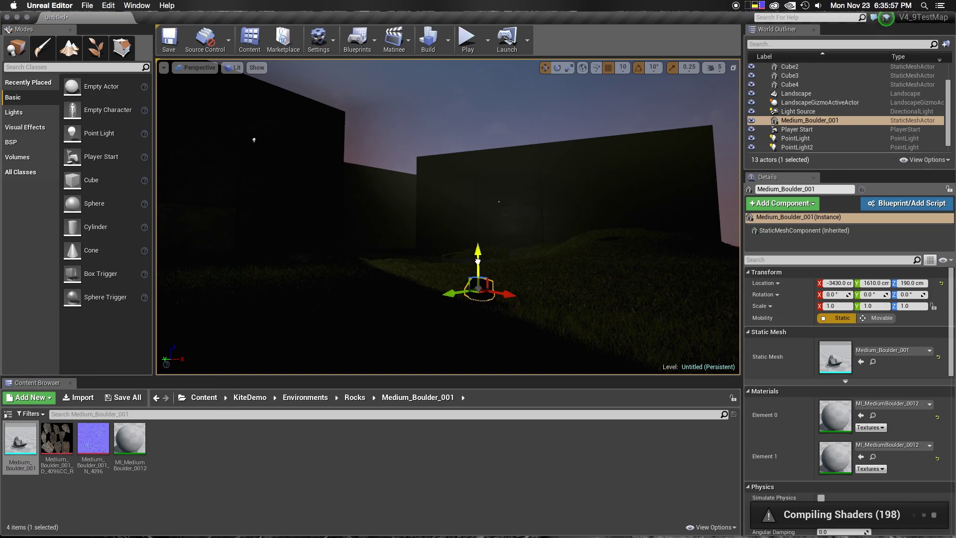
left_click(511, 124)
left_click_drag(511, 124, 512, 254)
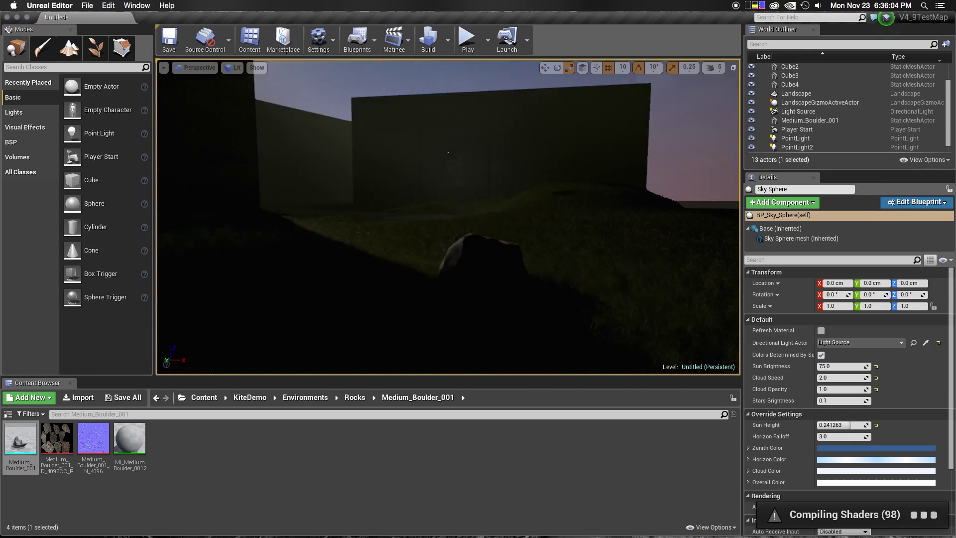
left_click(402, 281)
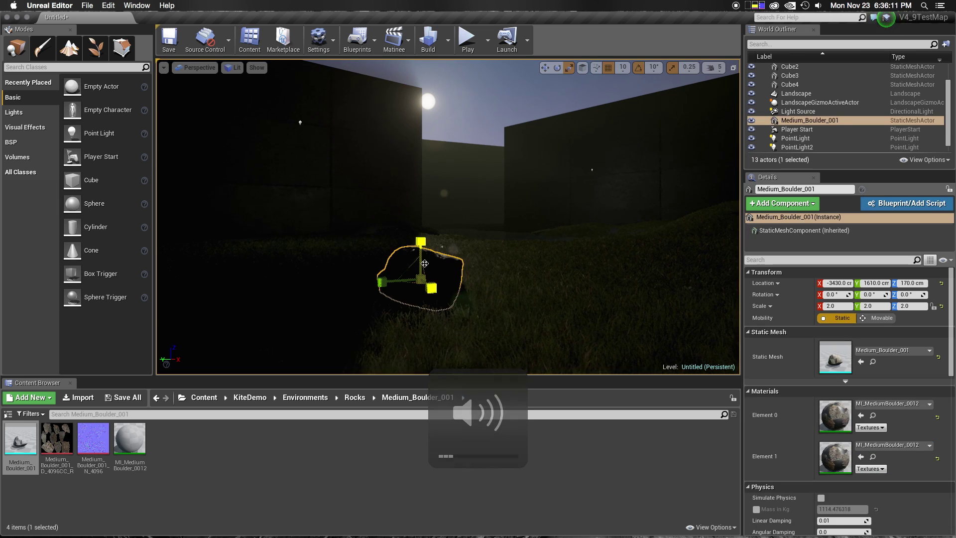
key("ctrl+w")
left_click_drag(517, 273, 588, 281, "shift")
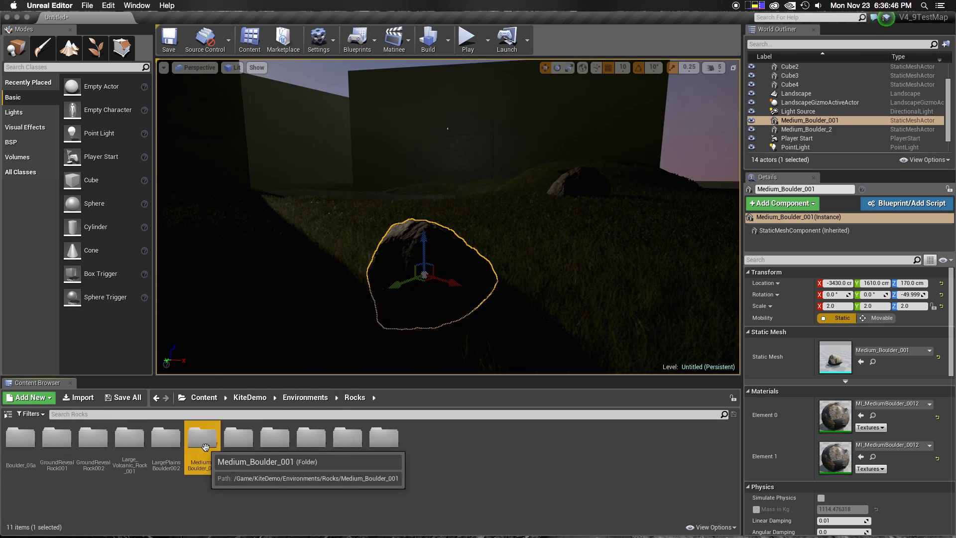
Open Rocks > Medium_Boulder_002 and preview the Medium_Boulder_LowPoly mesh.
double_click(205, 447)
left_click(355, 397)
double_click(239, 438)
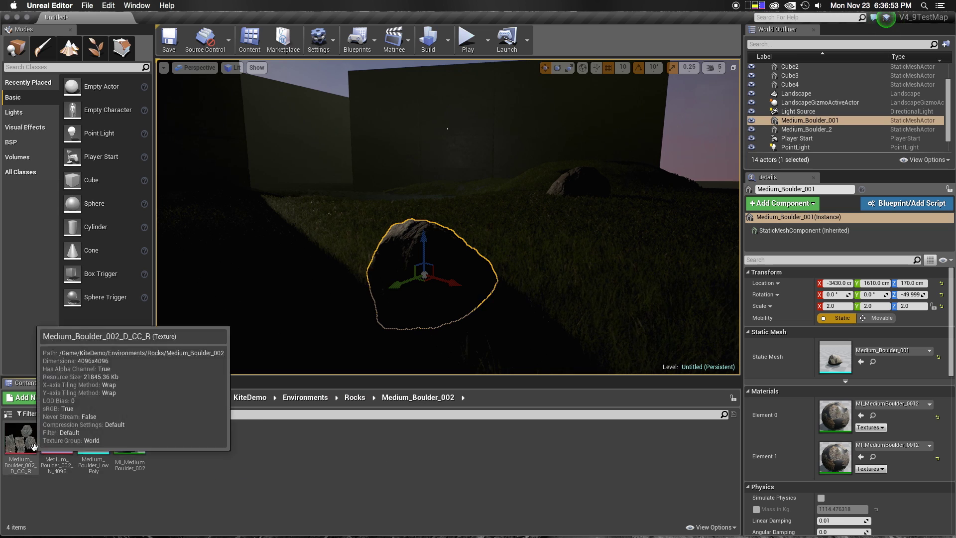
double_click(94, 438)
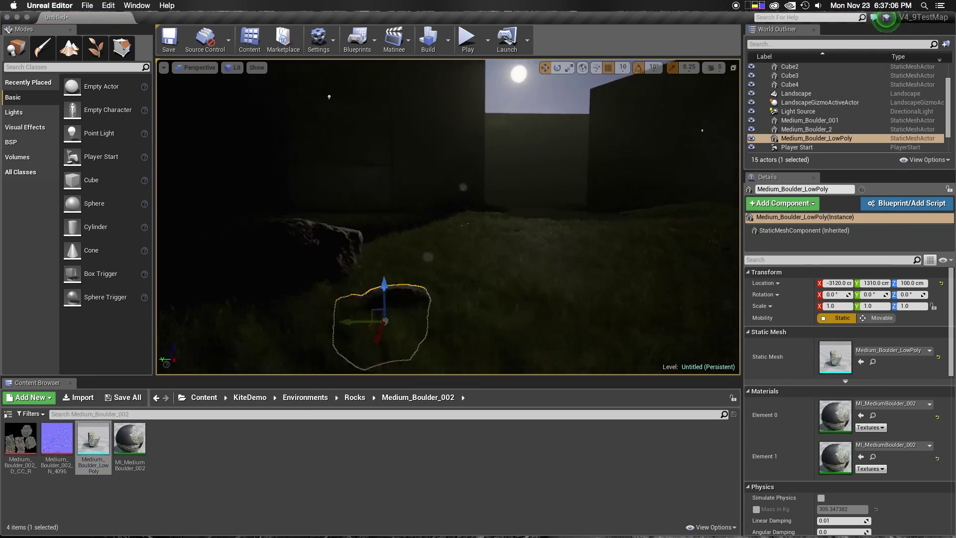
Place four Medium_Boulder_LowPoly rocks on the grass and slope, raising one and rotating another about 80 degrees.
left_click_drag(383, 289, 441, 239)
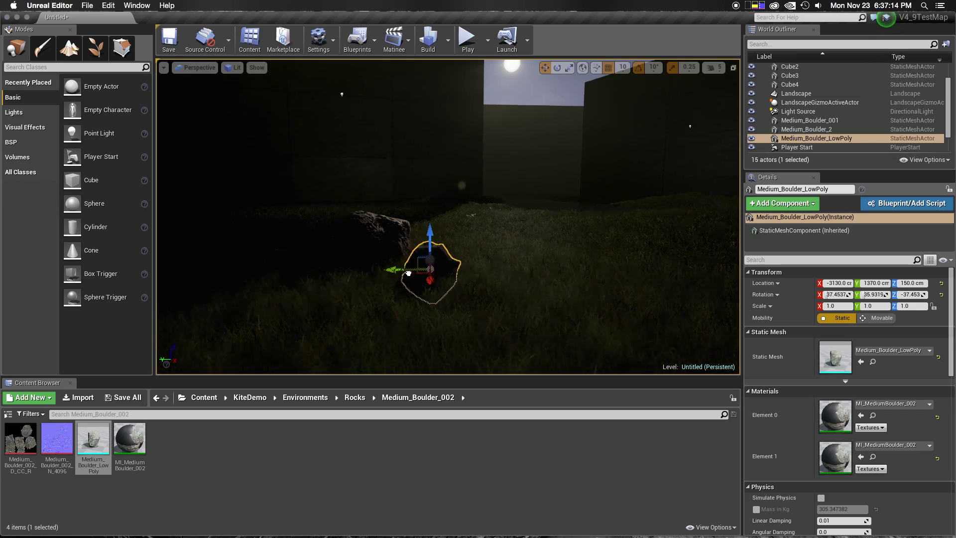
scroll(451, 233, "down", 5)
left_click_drag(405, 99, 404, 75)
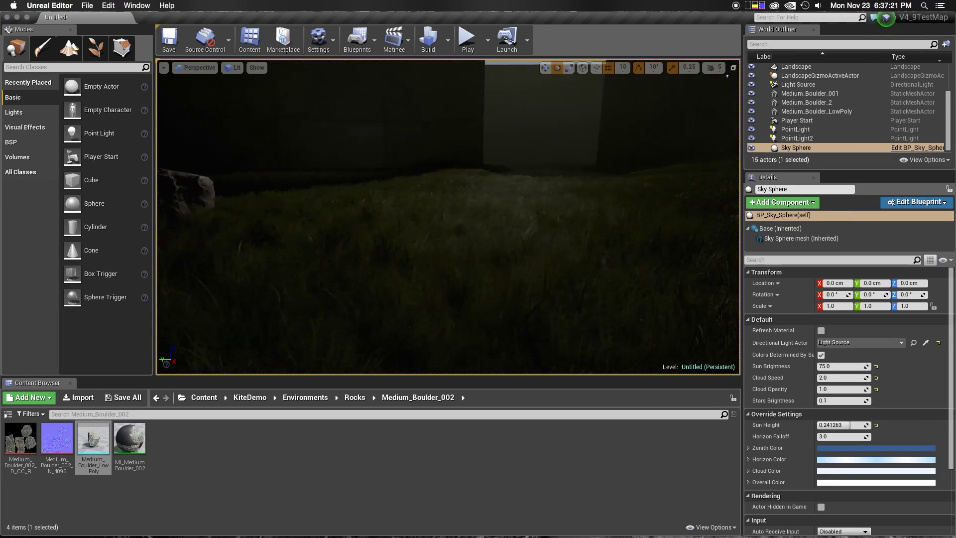
left_click_drag(394, 277, 391, 283)
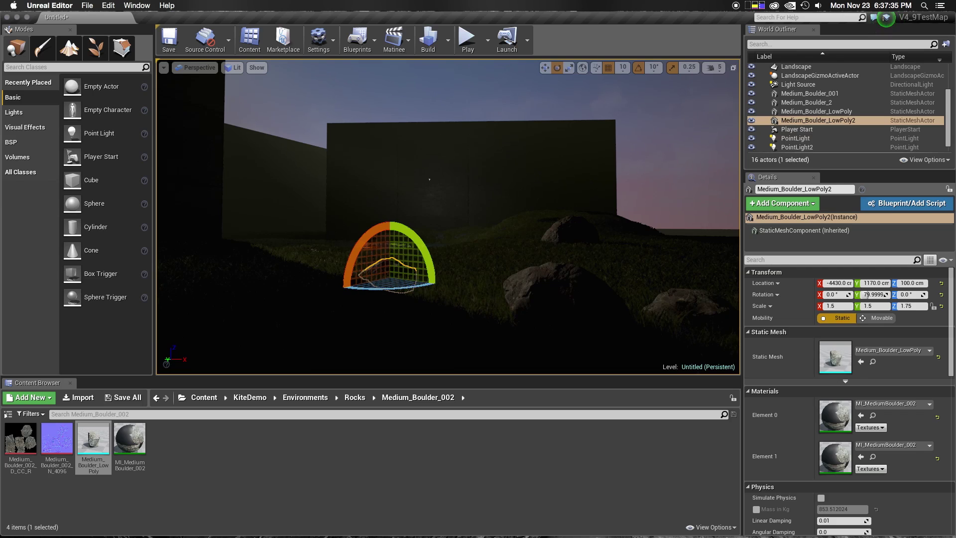
left_click_drag(93, 441, 535, 315)
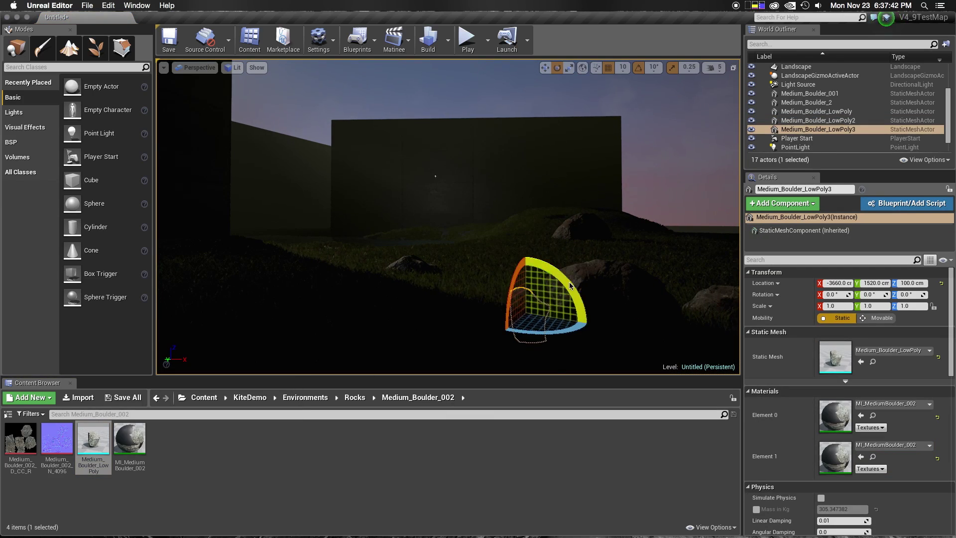
left_click_drag(571, 286, 567, 287)
key("w")
left_click_drag(477, 279, 527, 219)
Enter landscape sculpting, undo the last sculpt strokes, and move the view among the boulders.
key("e")
left_click(497, 125)
mouse_move(498, 124)
right_mouse_down()
mouse_move(498, 259)
mouse_move(419, 216)
right_mouse_up()
key("shift+3")
key("ctrl+z")
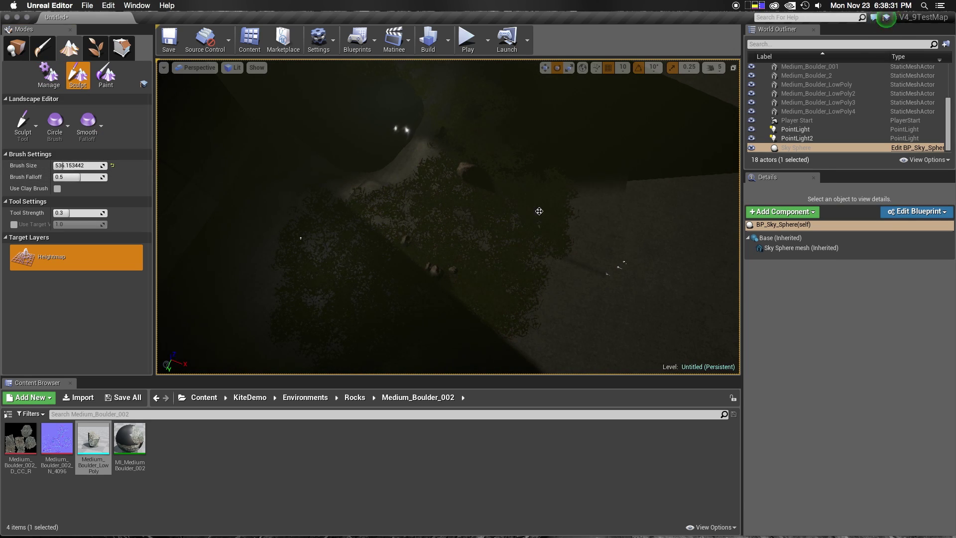
mouse_move(412, 276)
right_mouse_down()
mouse_move(413, 209)
mouse_move(342, 215)
right_mouse_up()
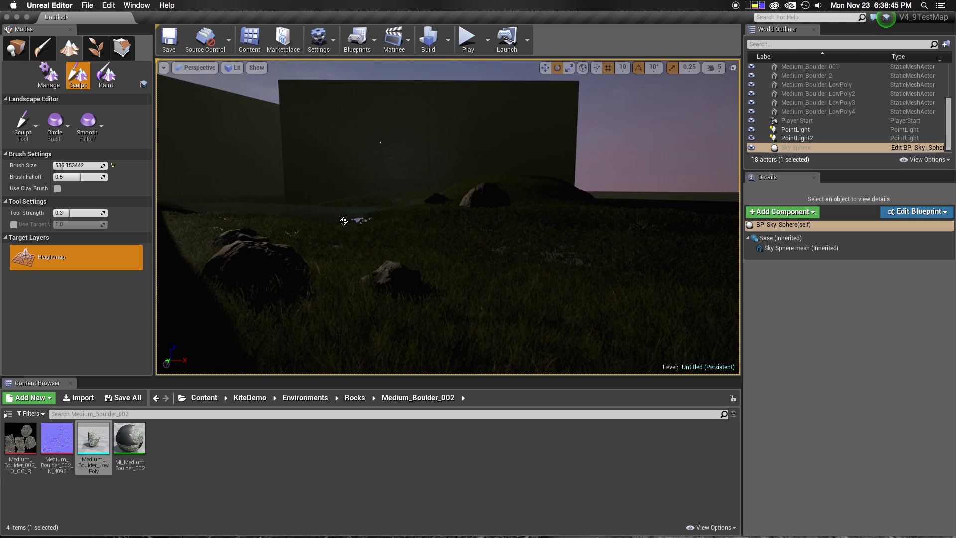
key("ctrl+z")
middle_click_drag(373, 240, 412, 203)
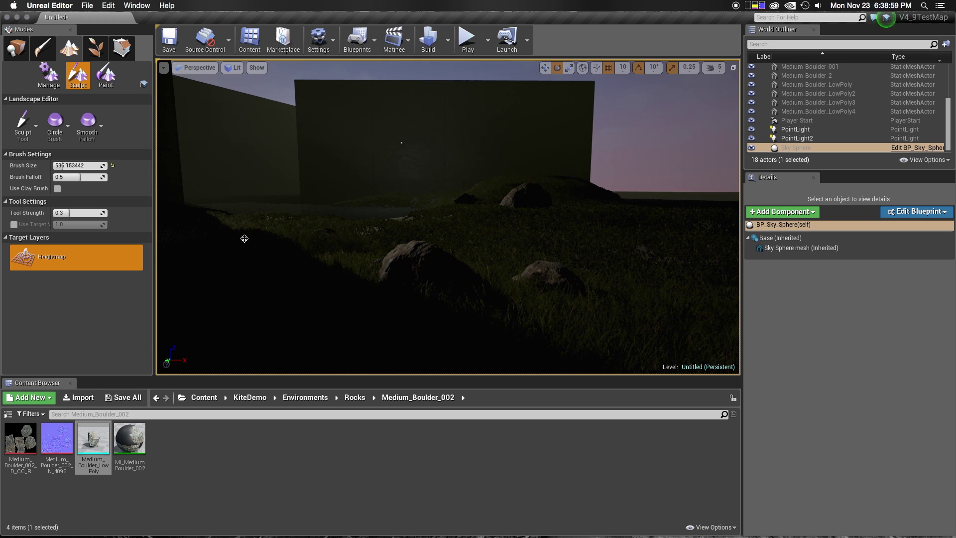
right_click_drag(322, 245, 348, 239)
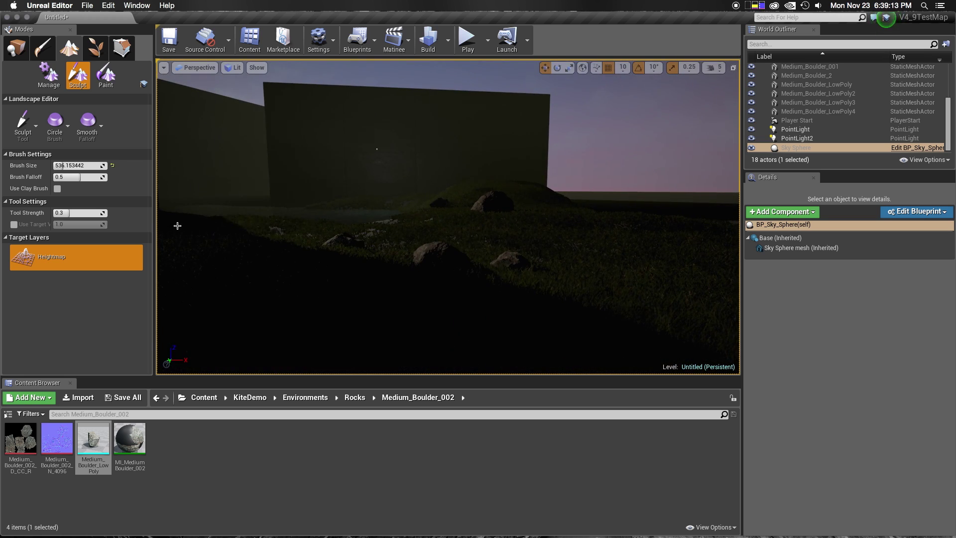
right_click_drag(177, 226, 203, 231)
right_click_drag(312, 280, 321, 278)
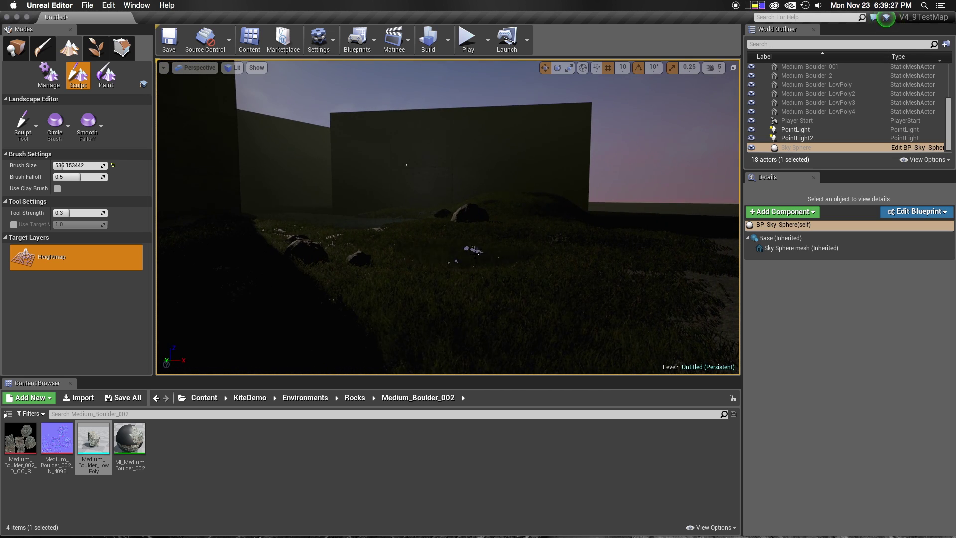
right_click_drag(651, 275, 622, 279)
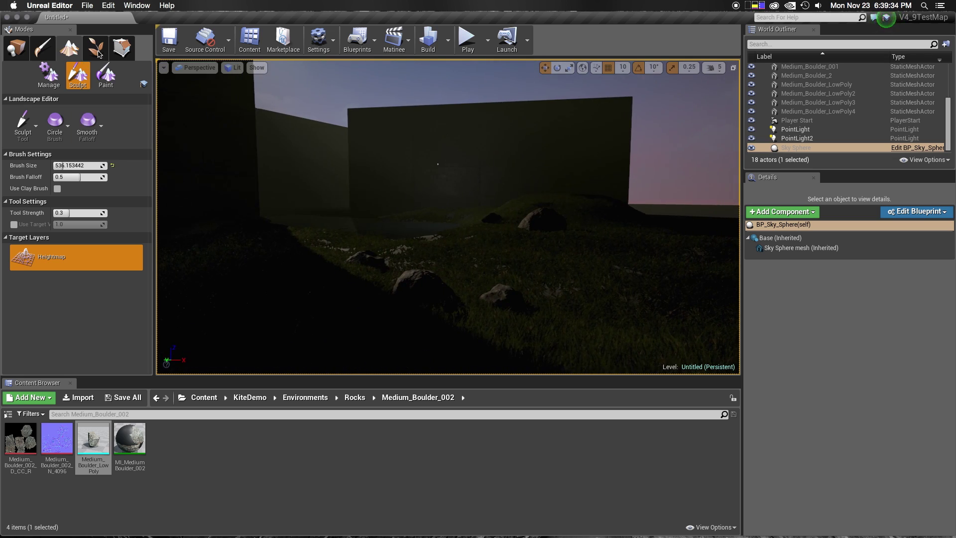
Switch to Foliage painting with SM_FieldGrass_01 selected.
left_click(97, 47)
left_click(20, 181)
right_click_drag(252, 251, 269, 252)
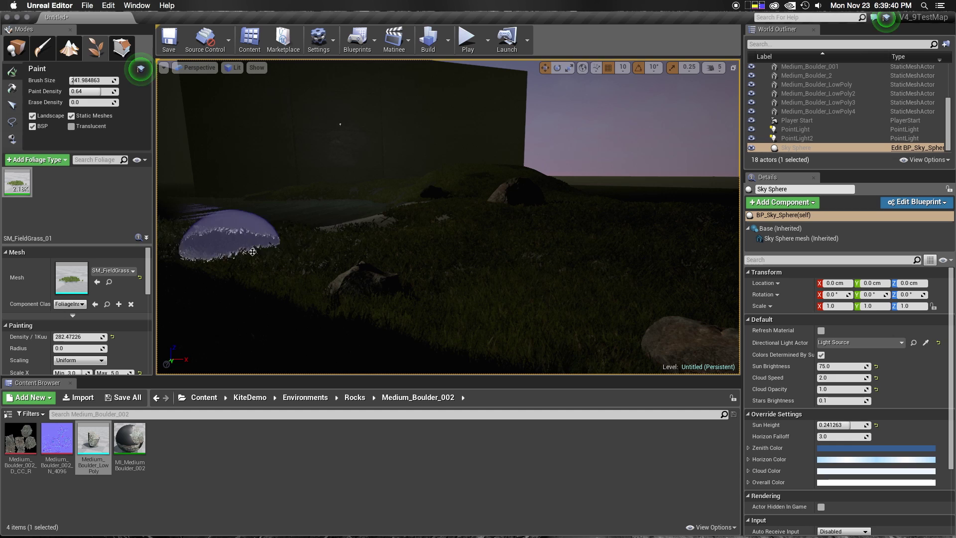
Paint field grass into the bare gap and along the ground.
left_click(437, 214)
mouse_move(437, 214)
right_mouse_down()
mouse_move(291, 236)
mouse_move(386, 262)
right_mouse_up()
right_click_drag(212, 201, 388, 277)
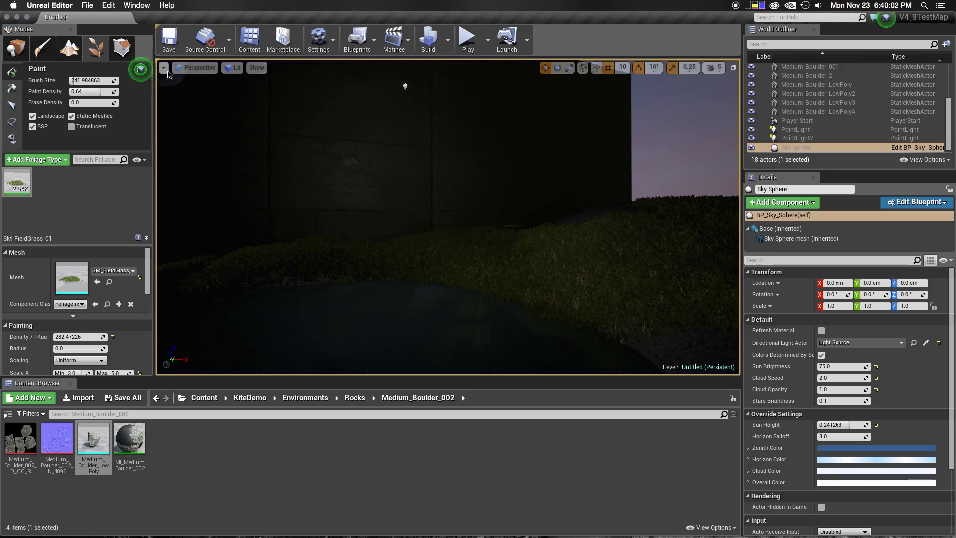
Switch the viewport to Unlit and paint grass around the pond and boulder.
left_click(234, 67)
left_click(242, 92)
right_click_drag(279, 189, 338, 222)
mouse_move(339, 221)
left_mouse_down()
mouse_move(364, 355)
mouse_move(487, 309)
left_mouse_up()
mouse_move(487, 309)
right_mouse_down()
mouse_move(387, 168)
mouse_move(378, 259)
right_mouse_up()
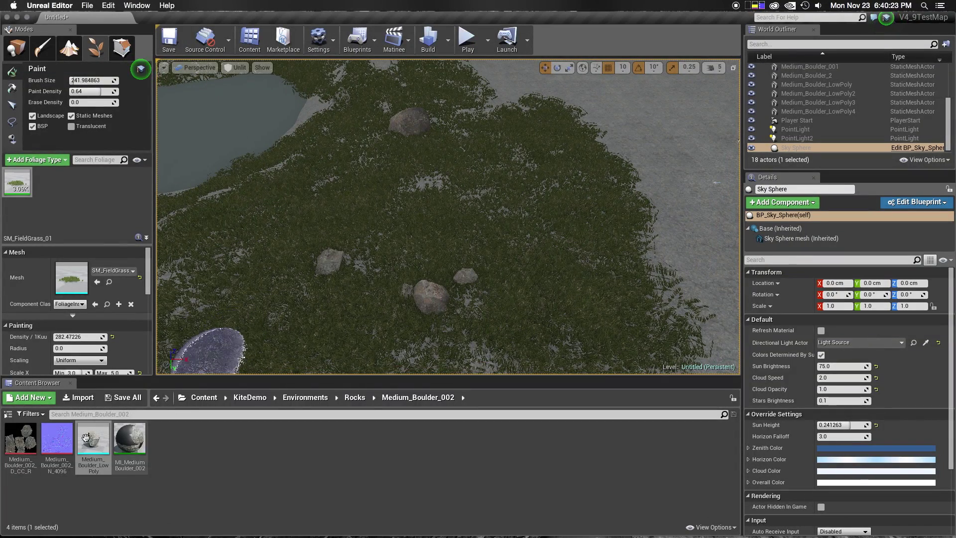
Place two Medium_Boulder_001 boulders and one Medium_Boulder_002 LowPoly boulder on the grassy mound.
key("BackSpace")
double_click(199, 449)
left_click_drag(20, 438, 434, 243)
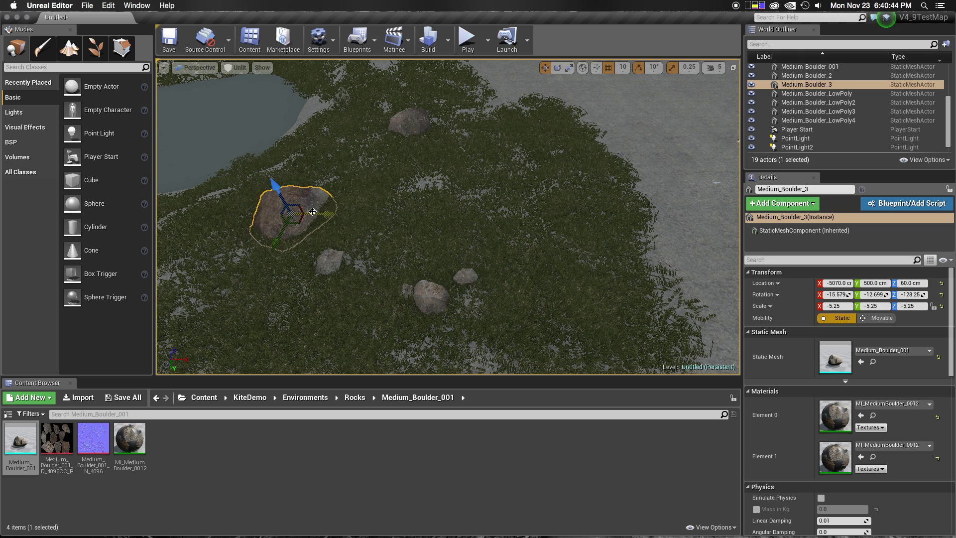
mouse_move(248, 328)
left_mouse_down()
mouse_move(355, 228)
mouse_move(342, 229)
left_mouse_up()
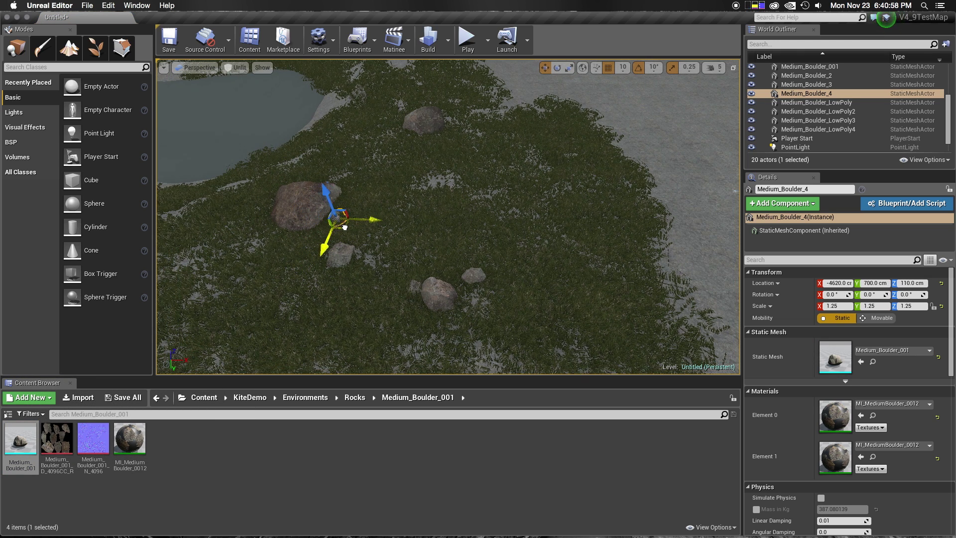
left_click_drag(94, 438, 258, 248)
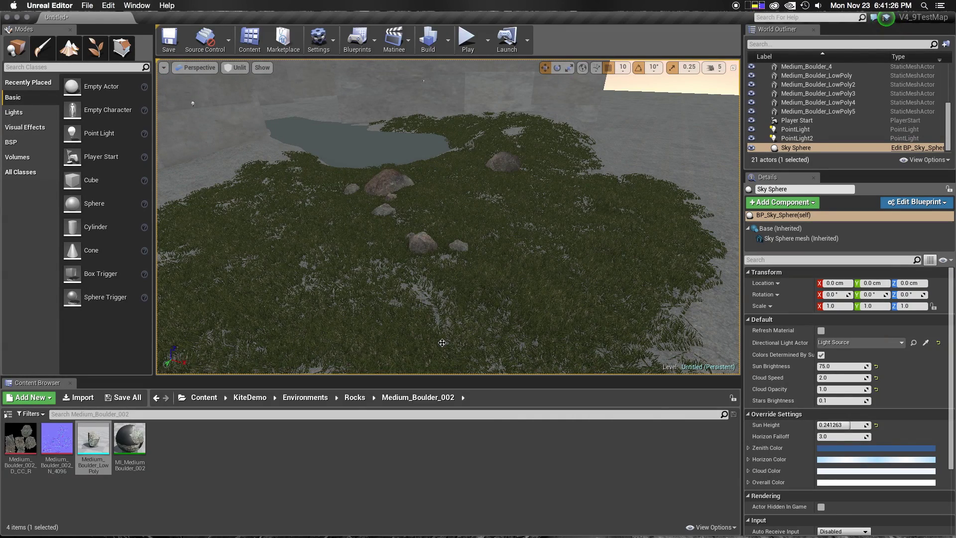
Place the first SM_Cliff01, raise, tilt and scale it, and slide it against the grass edge.
left_click(305, 397)
double_click(92, 437)
left_click(305, 397)
left_click(30, 451)
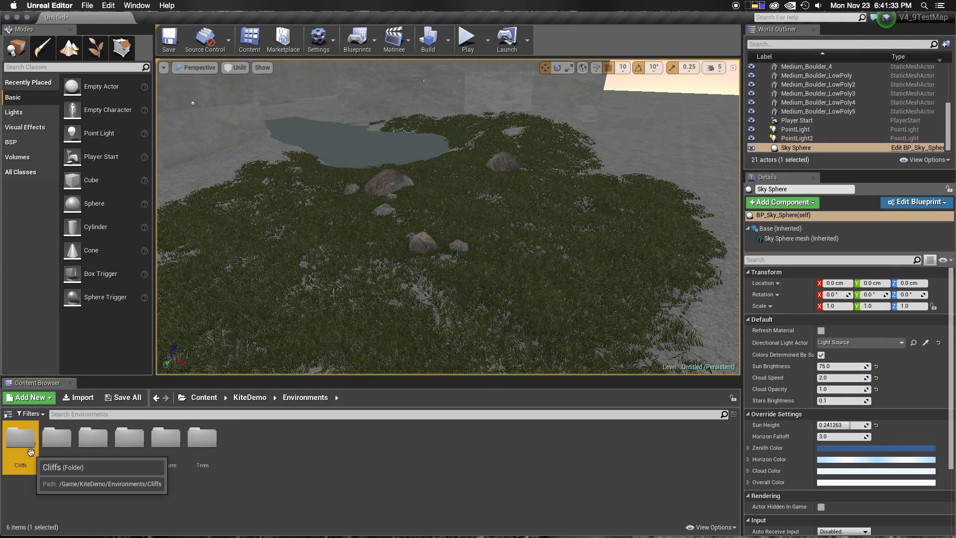
left_click(54, 458)
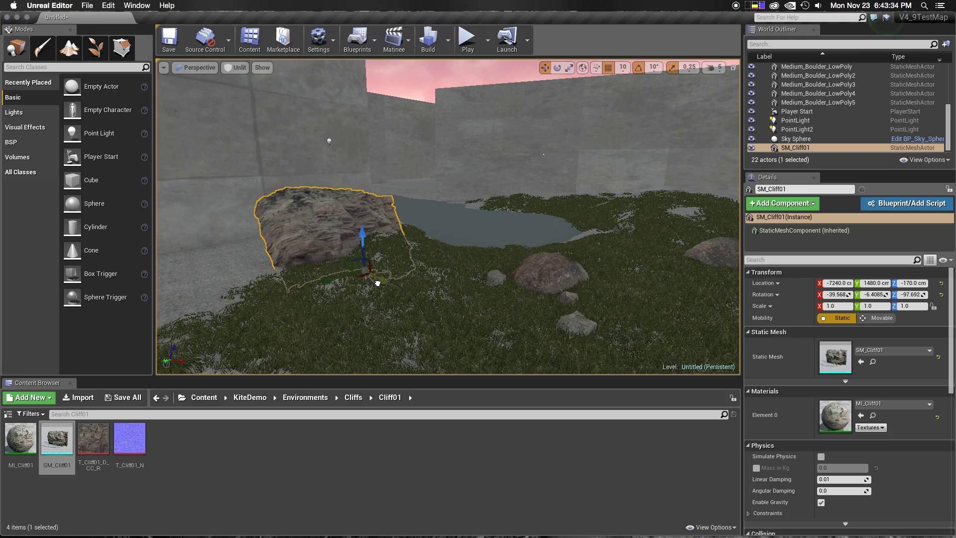
left_click_drag(363, 234, 362, 240)
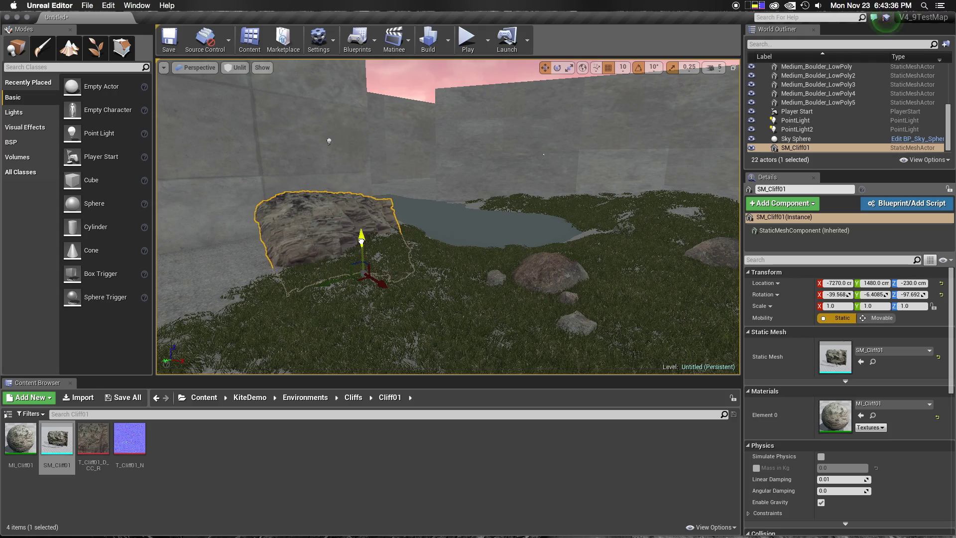
mouse_move(362, 241)
right_mouse_down()
mouse_move(380, 245)
mouse_move(299, 279)
right_mouse_up()
key("r")
key("w")
left_click_drag(301, 291, 286, 290)
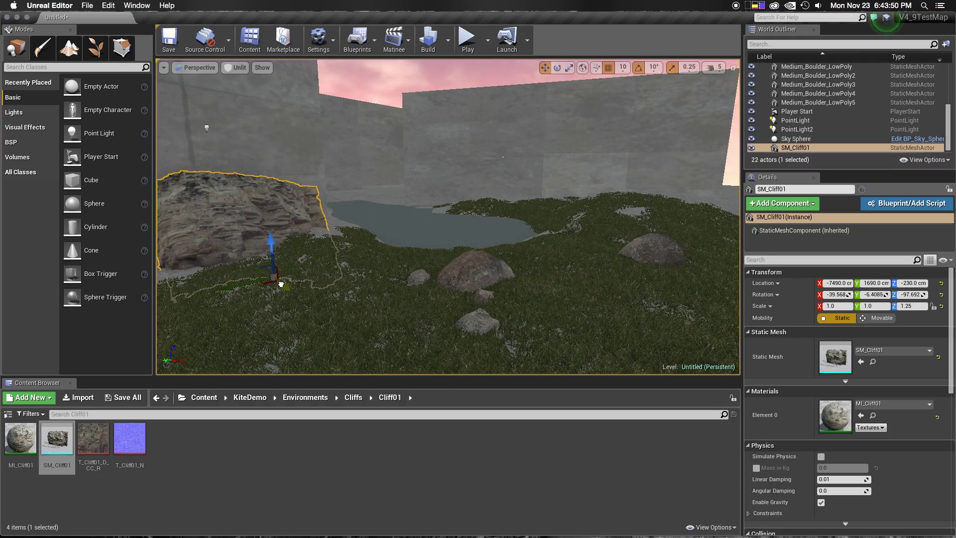
Place a second SM_Cliff01 beside the pond and preview the scene lit before returning to Unlit.
left_click_drag(57, 438, 473, 205)
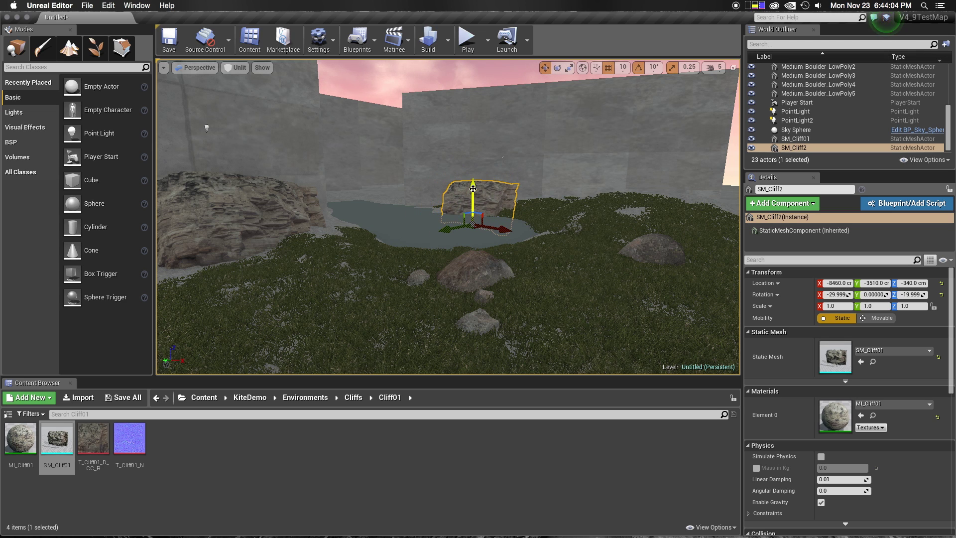
left_click(795, 129)
left_click(236, 67)
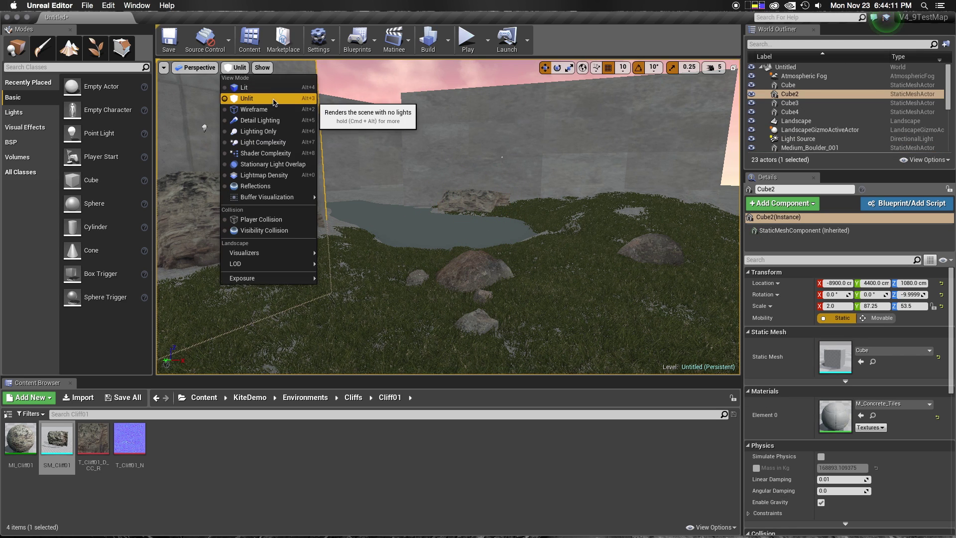
left_click(249, 93)
right_click_drag(261, 94, 234, 87)
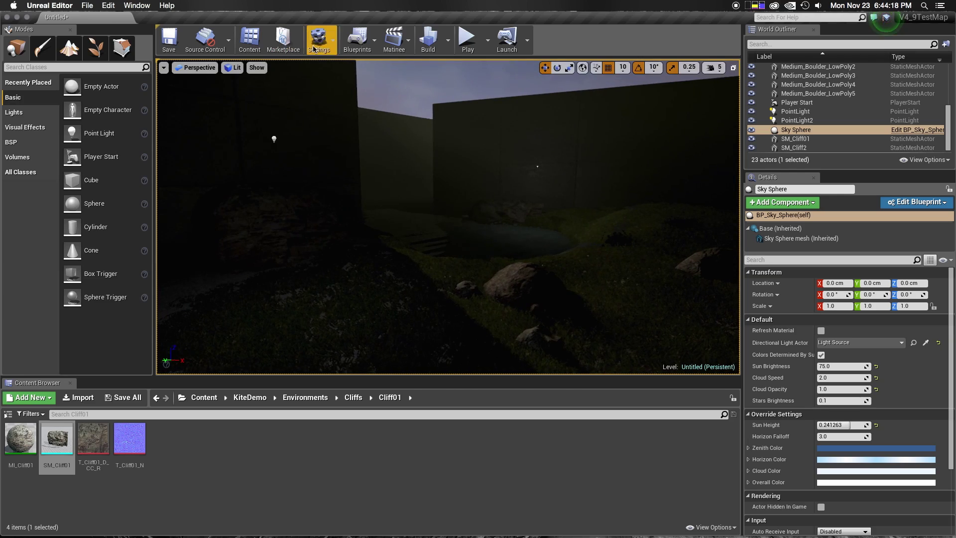
key("alt+3")
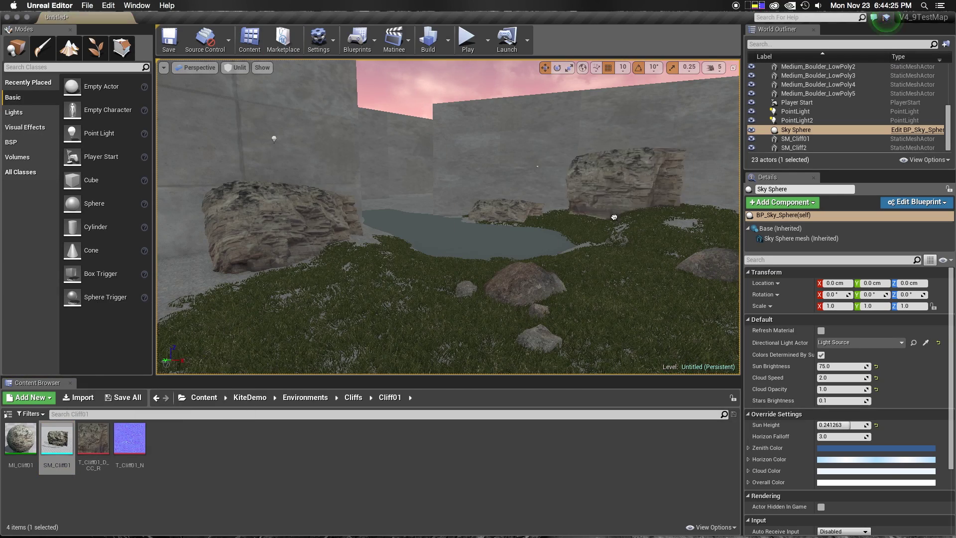
Place a third SM_Cliff01 across the pond and a fourth next to the first cliff.
left_click_drag(57, 438, 493, 219)
key("e")
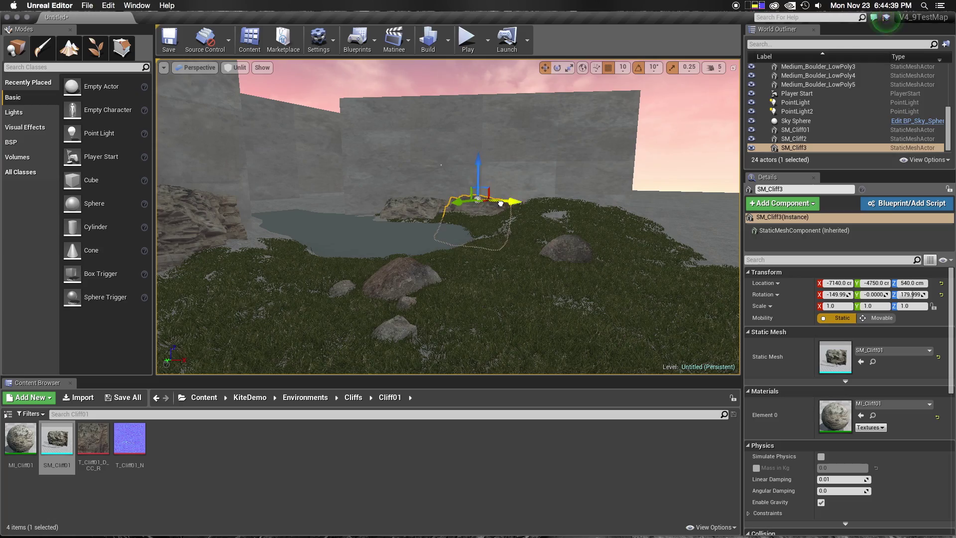
right_click_drag(505, 205, 345, 118)
left_click(298, 199)
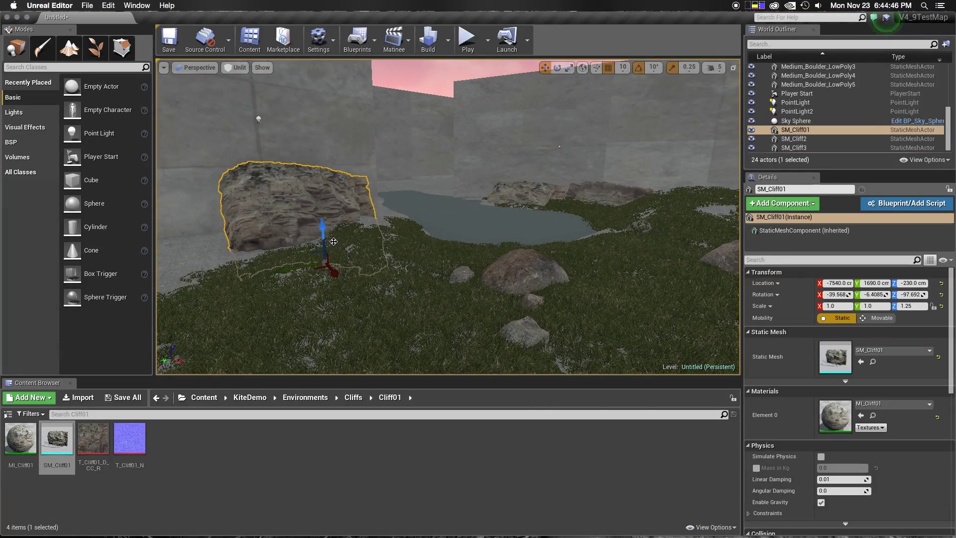
mouse_move(57, 438)
left_mouse_down()
mouse_move(279, 284)
mouse_move(288, 293)
mouse_move(277, 324)
mouse_move(349, 323)
mouse_move(369, 306)
left_mouse_up()
Paint extra grass near the cliffs in Foliage mode.
left_click(121, 48)
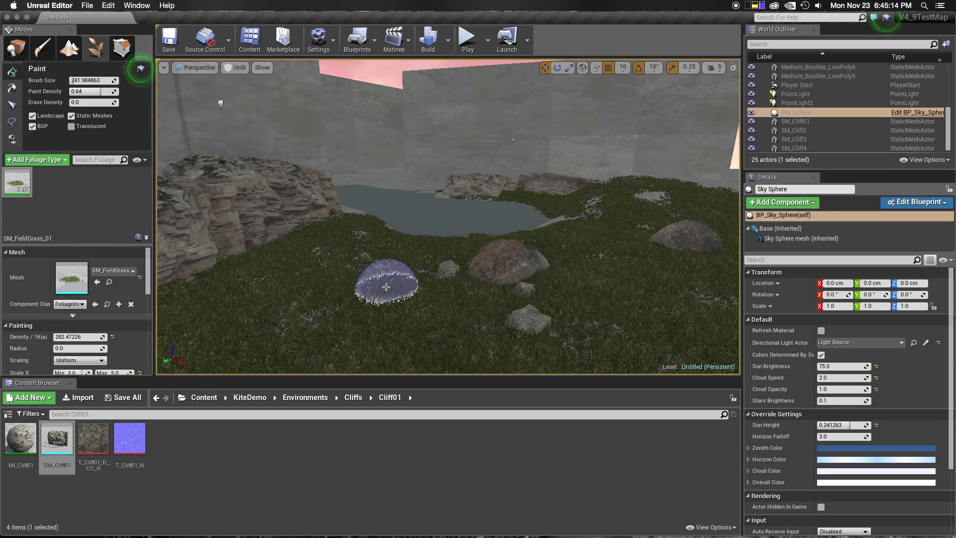
left_click(386, 287)
mouse_move(386, 287)
right_mouse_down()
mouse_move(651, 218)
mouse_move(355, 218)
right_mouse_up()
left_click(356, 217)
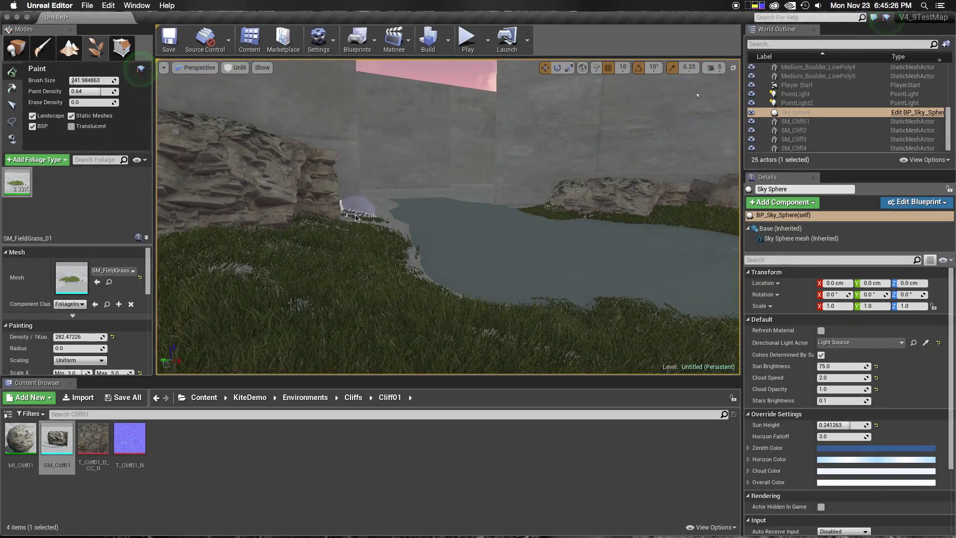
Paint grass by the rocks and place another Medium_Boulder_001 boulder beside the pond.
left_click(399, 289)
right_click_drag(399, 288, 378, 259)
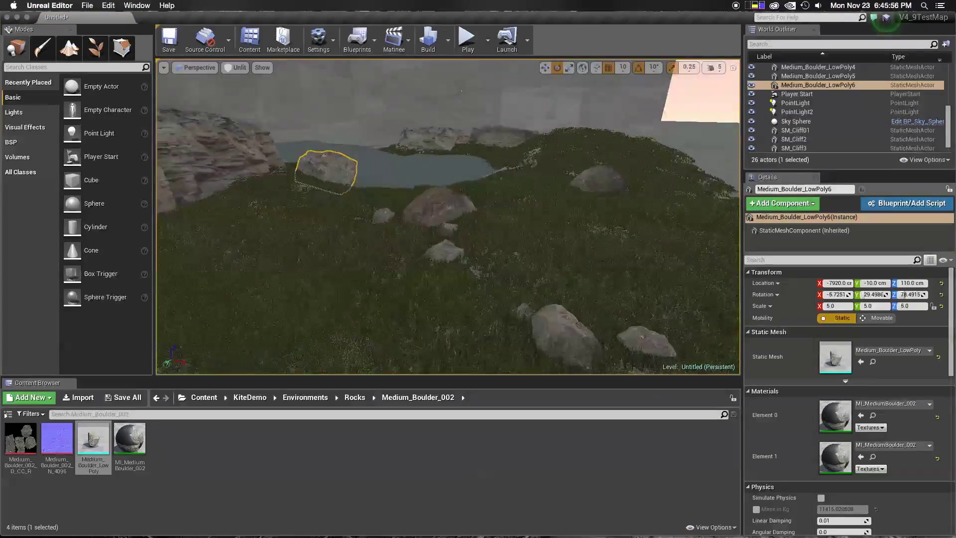
double_click(202, 438)
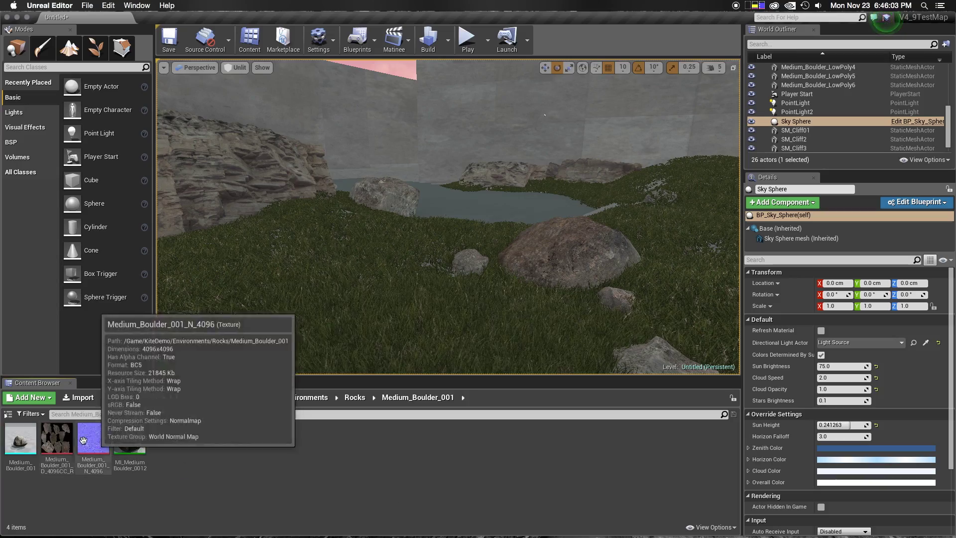
left_click_drag(20, 438, 296, 212)
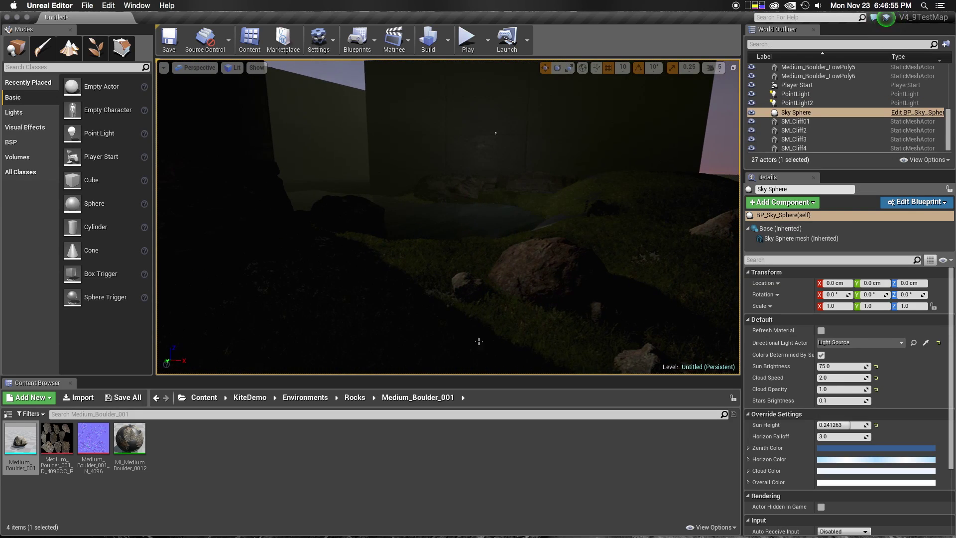
Browse from Rocks up to KiteDemo Trees and load the ScotsPineTall_01 tree asset.
left_click(354, 396)
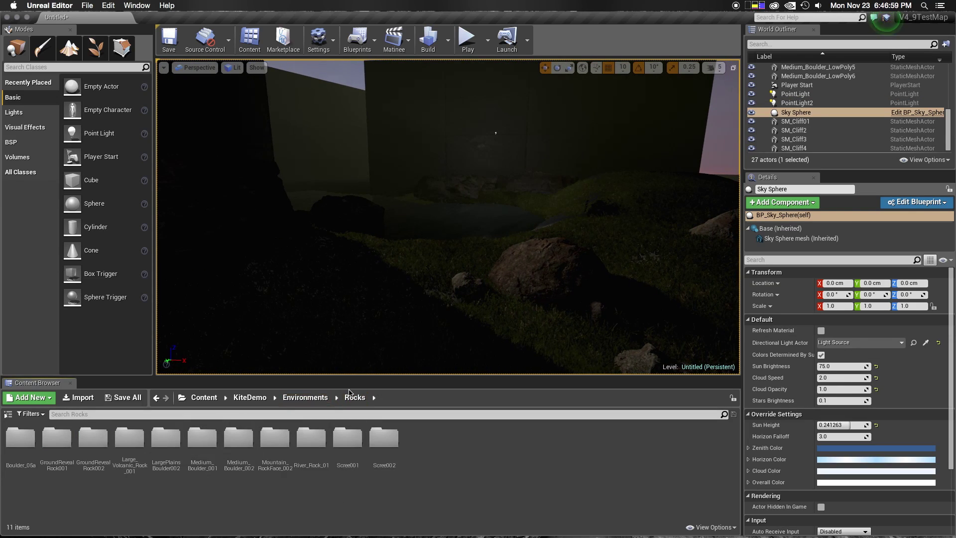
left_click(249, 396)
double_click(202, 438)
double_click(129, 438)
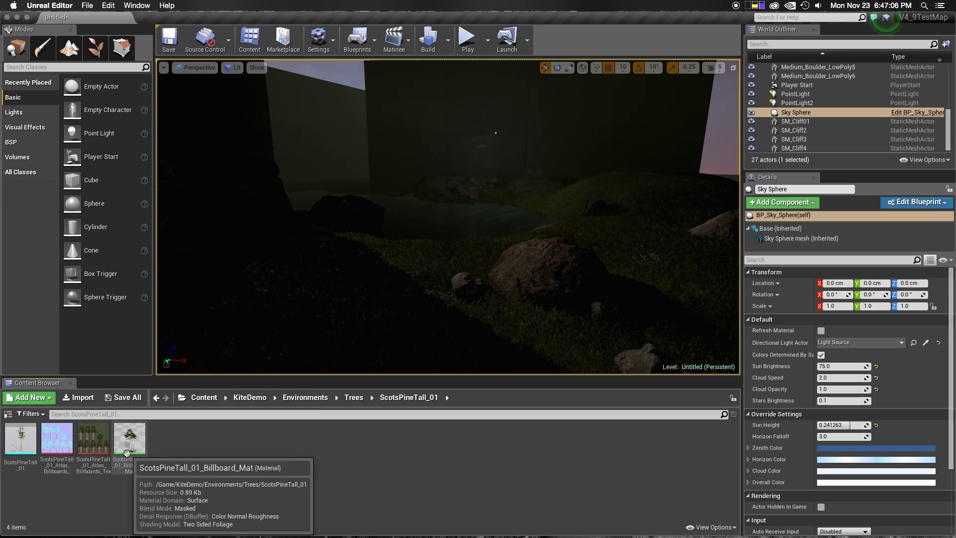
double_click(30, 451)
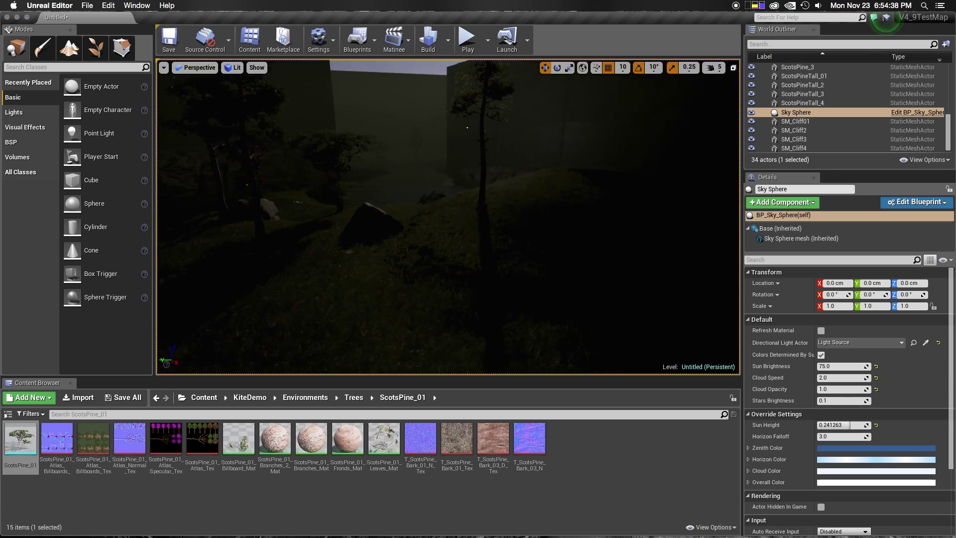
Select the placed pines and move ScotsPine_6 to the left.
left_click(410, 142)
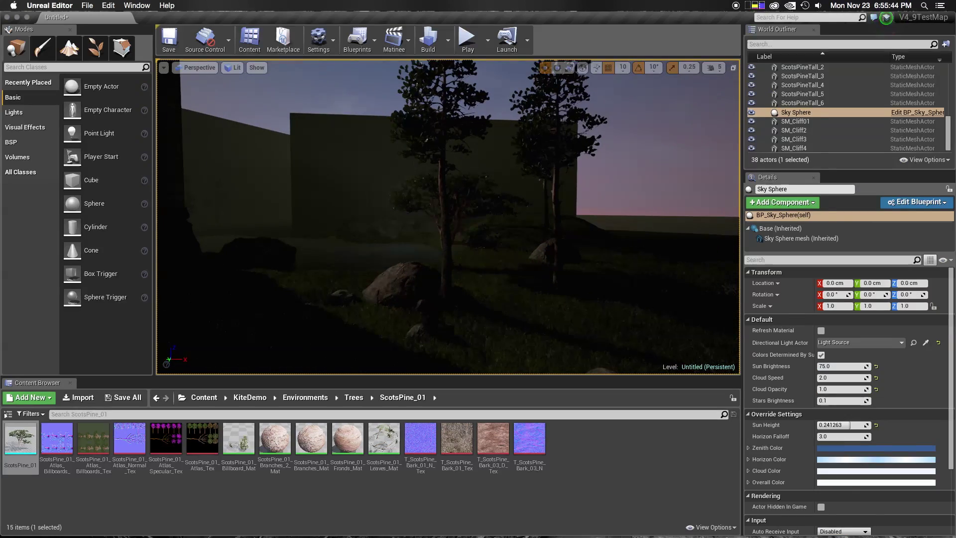
left_click(458, 297)
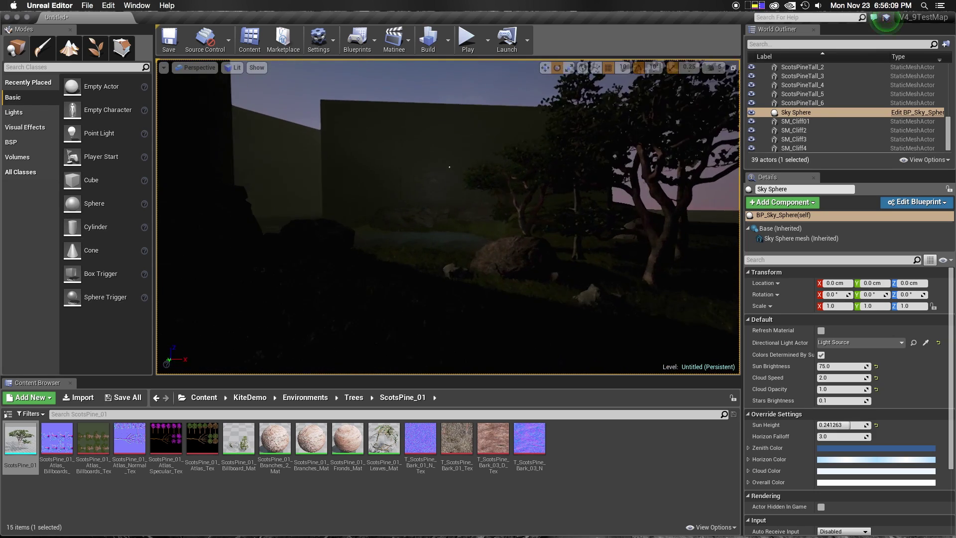
left_click(609, 274)
left_click_drag(641, 274, 421, 244)
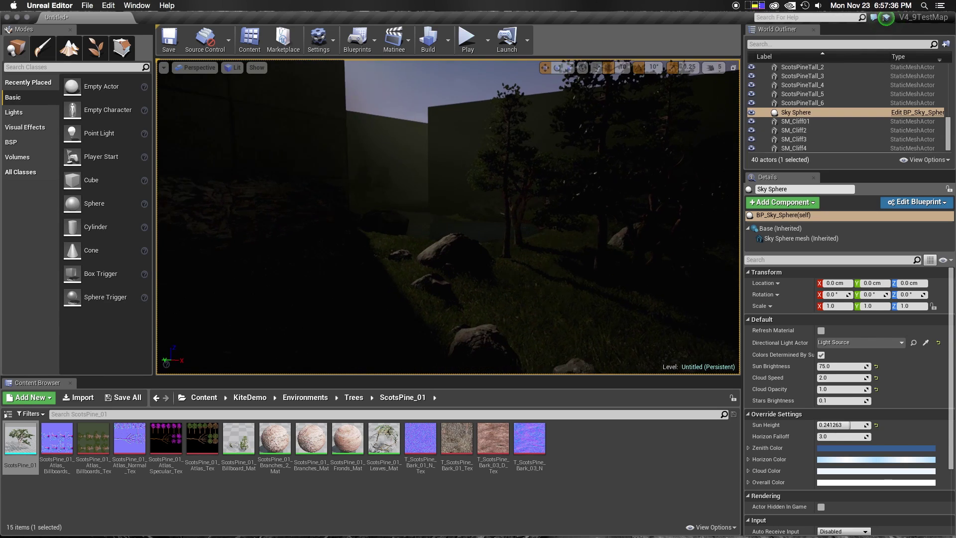
Place a P_Ambient_Fog emitter and duplicate it into a second fog area.
double_click(85, 441)
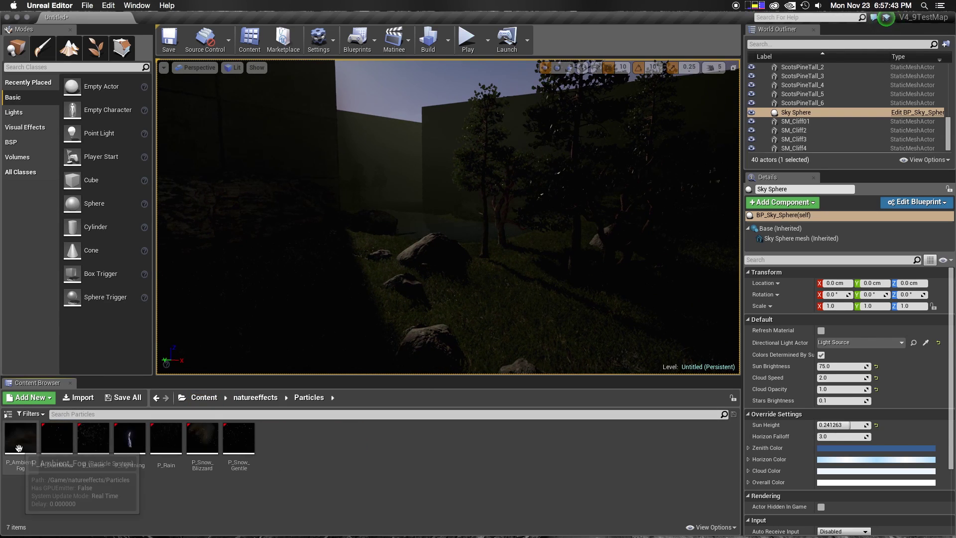
mouse_move(459, 307)
left_mouse_down()
mouse_move(464, 289)
mouse_move(416, 249)
left_mouse_up()
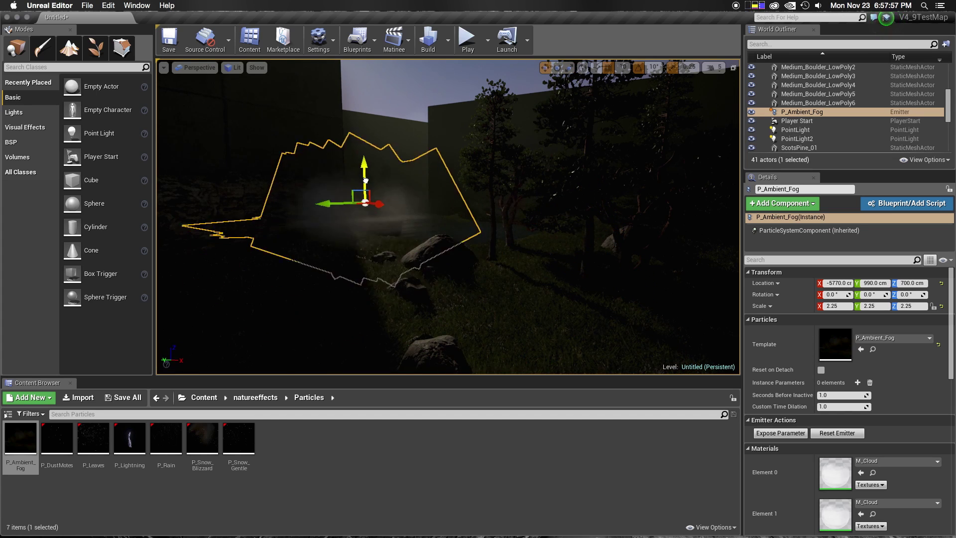
left_click(464, 106)
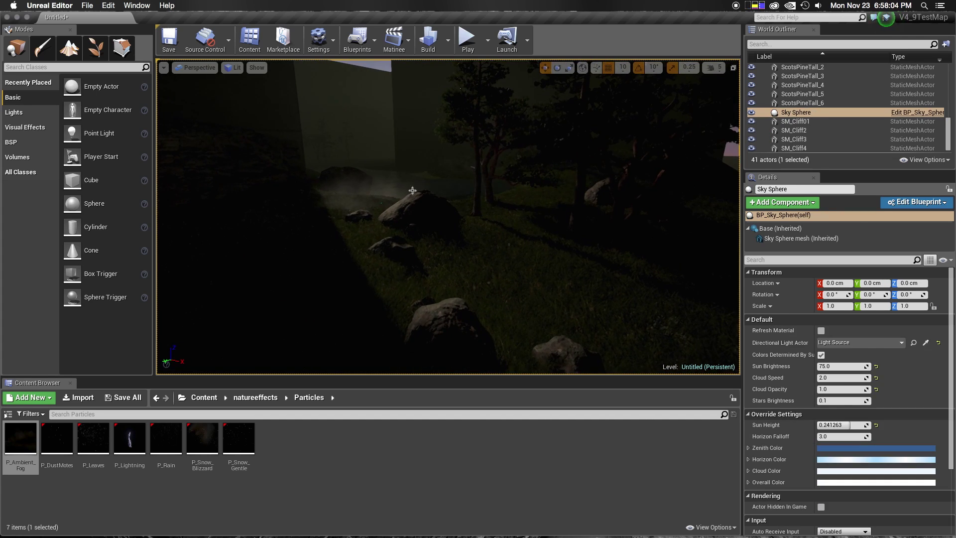
left_click(416, 196)
left_click_drag(399, 204, 577, 287, "alt")
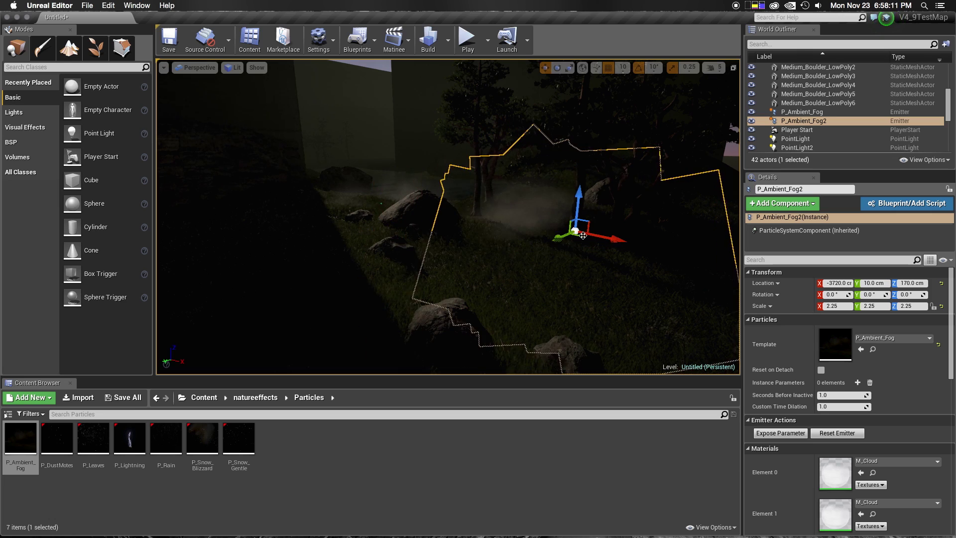
Place a P_Leaves falling-leaves emitter among the trees and shift it left.
left_click(536, 233)
left_click(476, 125)
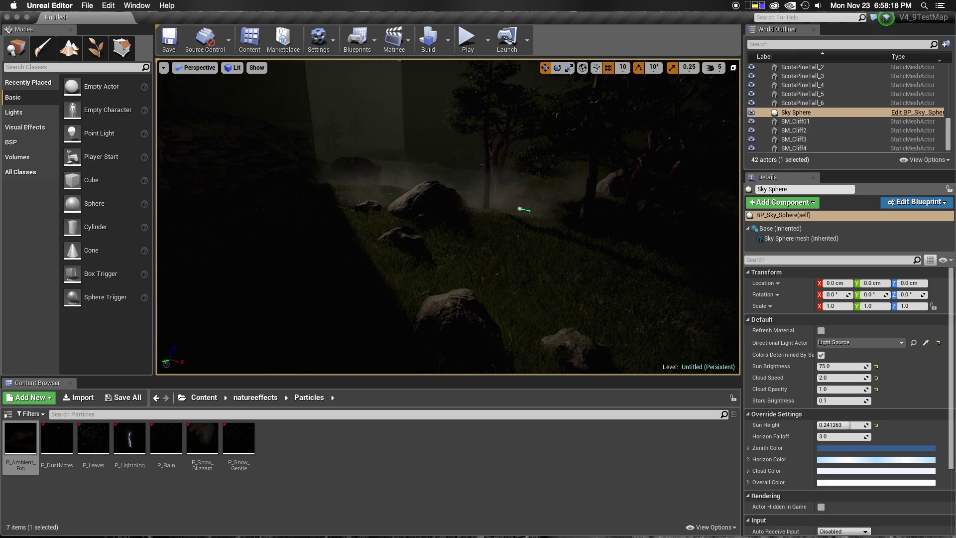
mouse_move(475, 124)
left_mouse_down()
mouse_move(555, 259)
mouse_move(328, 393)
left_mouse_up()
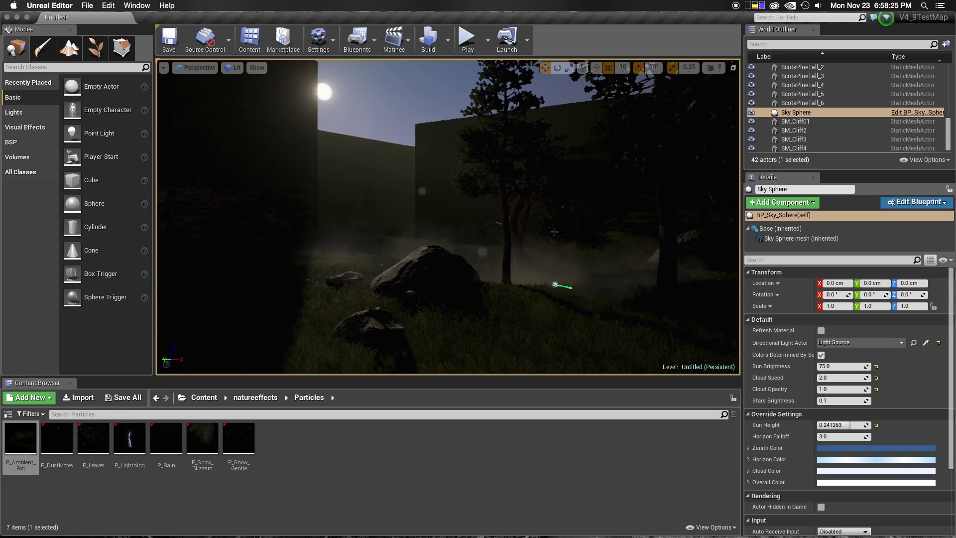
left_click_drag(498, 194, 491, 240)
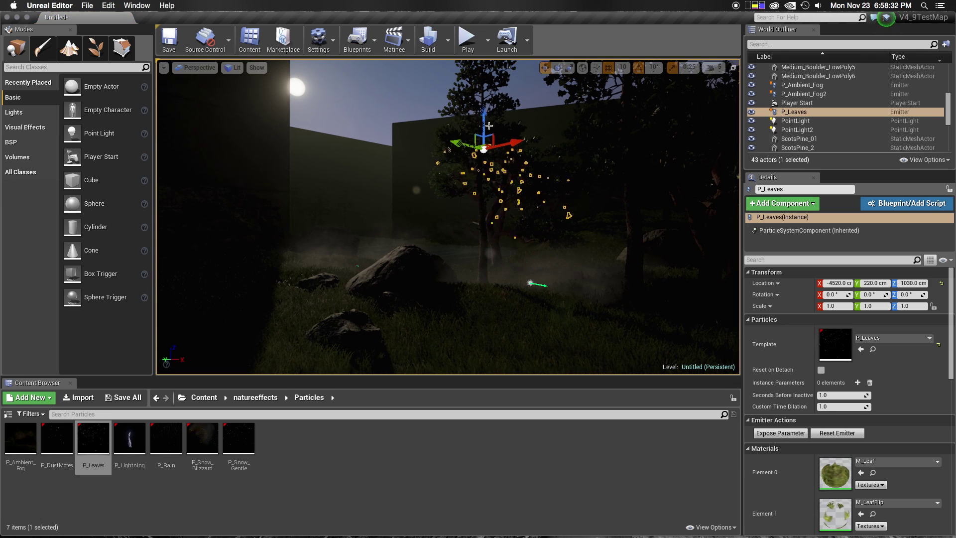
left_click_drag(489, 126, 452, 148)
left_click(414, 93)
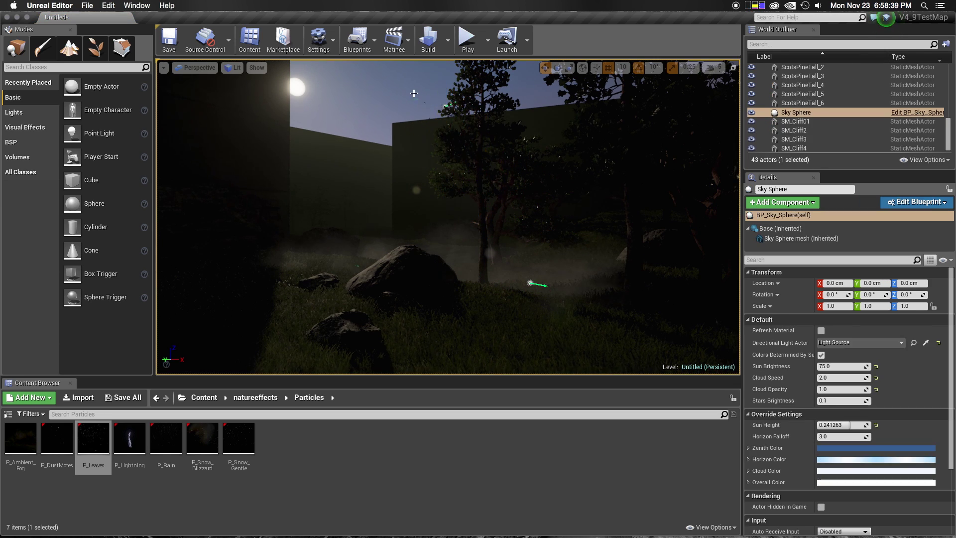
left_click(471, 155)
left_click(443, 181)
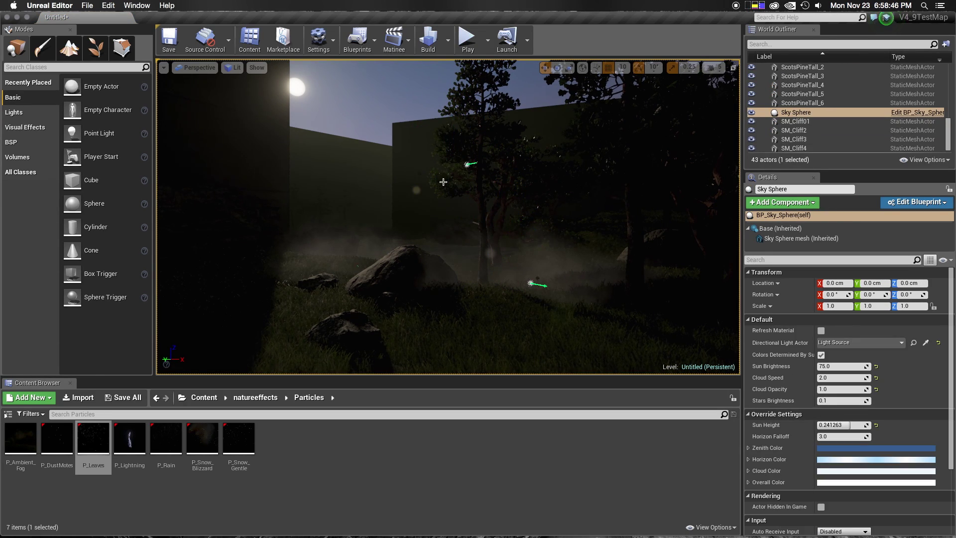
Add a third fog emitter, P_Ambient_Fog3, to the scene and inspect it.
right_click_drag(444, 196, 349, 199)
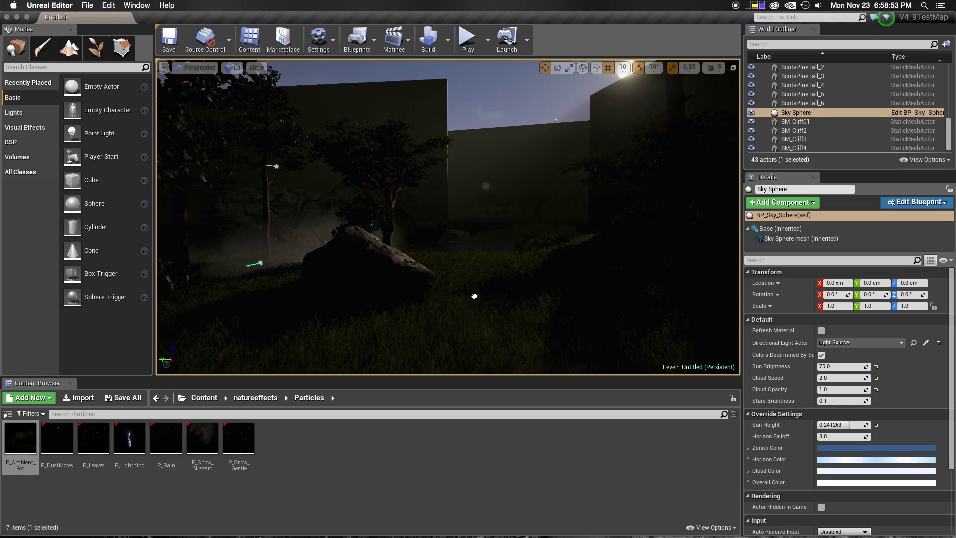
left_click_drag(474, 296, 465, 269)
left_click(524, 140)
right_click_drag(525, 141, 498, 149)
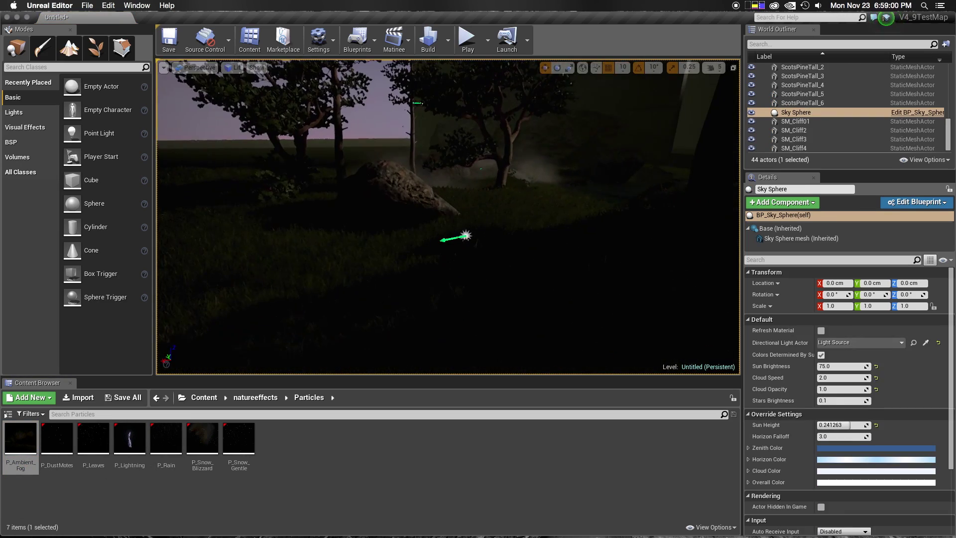
left_click(470, 227)
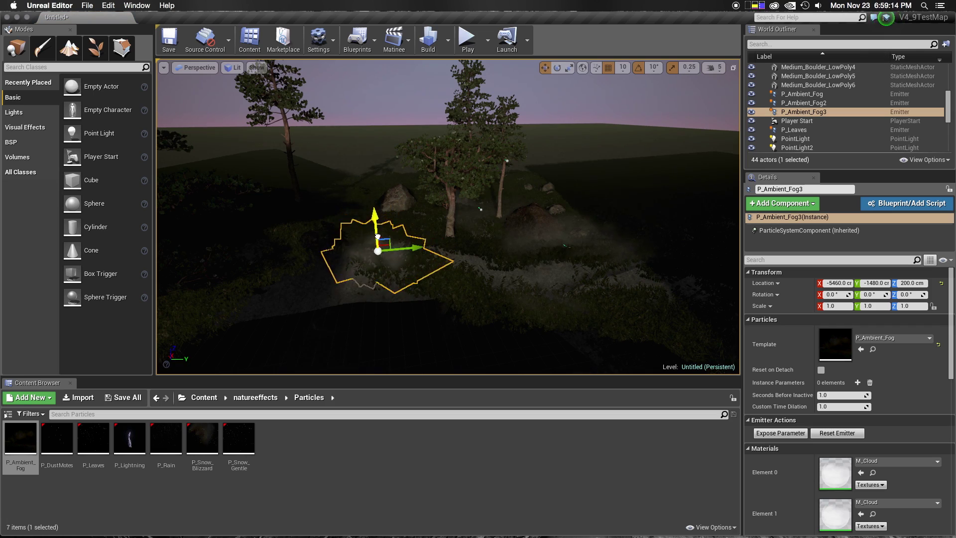
right_click_drag(378, 238, 378, 239)
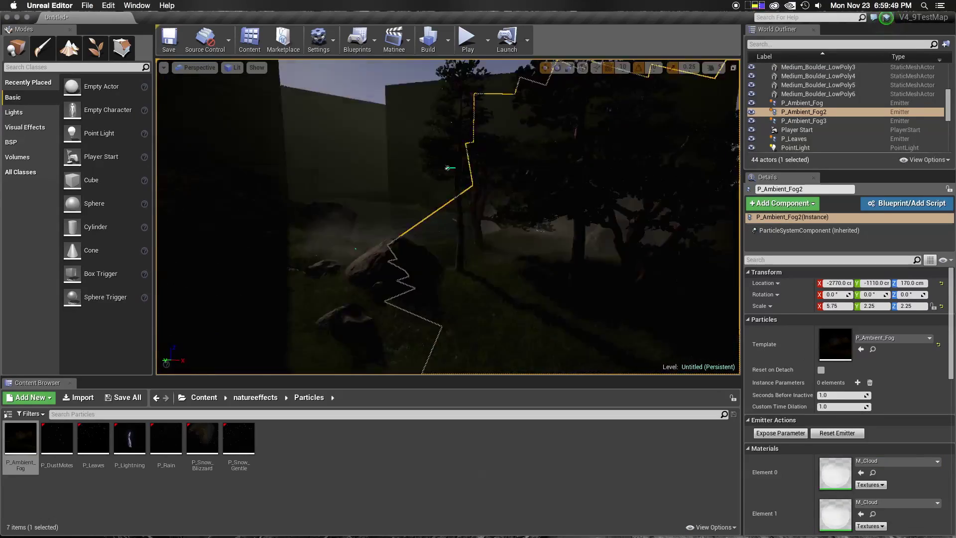
left_click(431, 217)
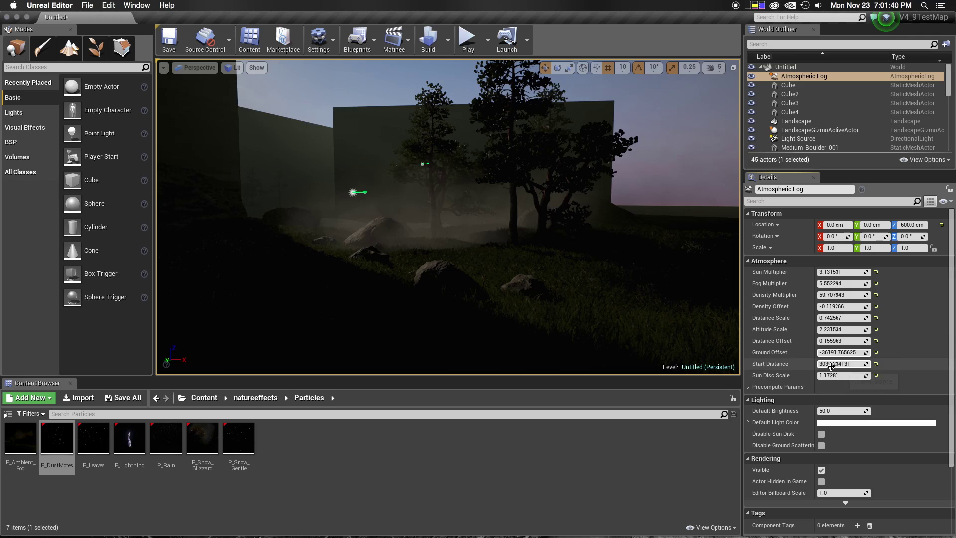
Push the atmospheric fog start distance further out and raise the sun intensity to 3.14.
left_click_drag(830, 366, 828, 372)
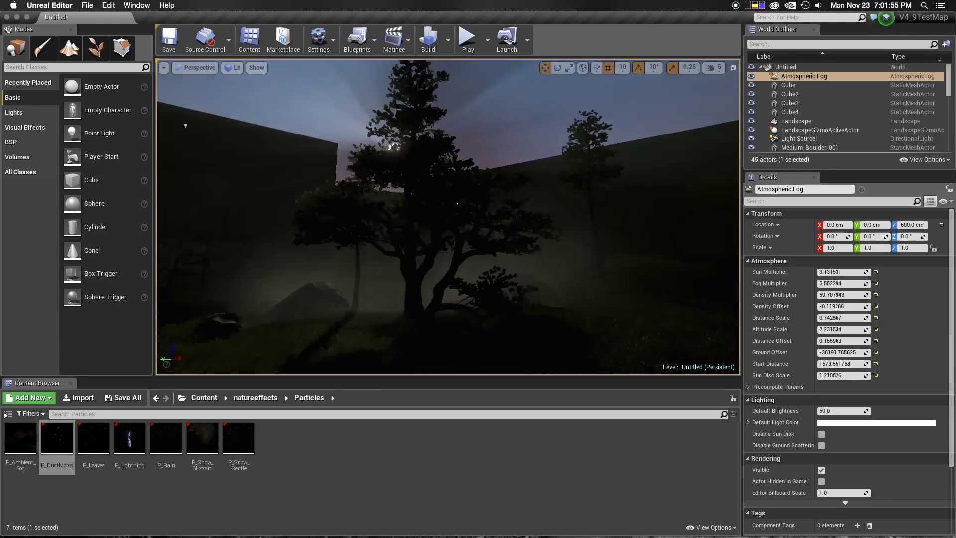
left_click(798, 138)
left_click_drag(827, 342, 828, 345)
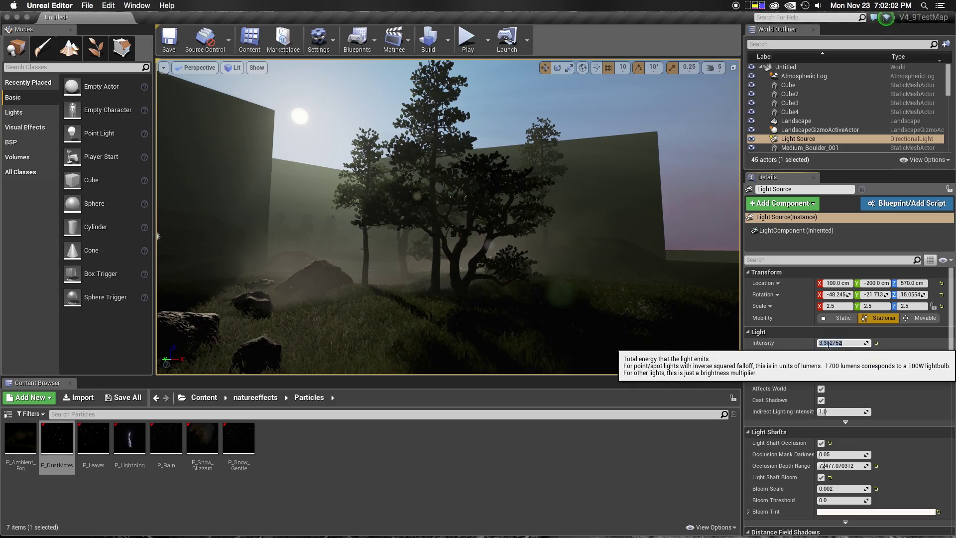
left_click_drag(306, 75, 306, 75)
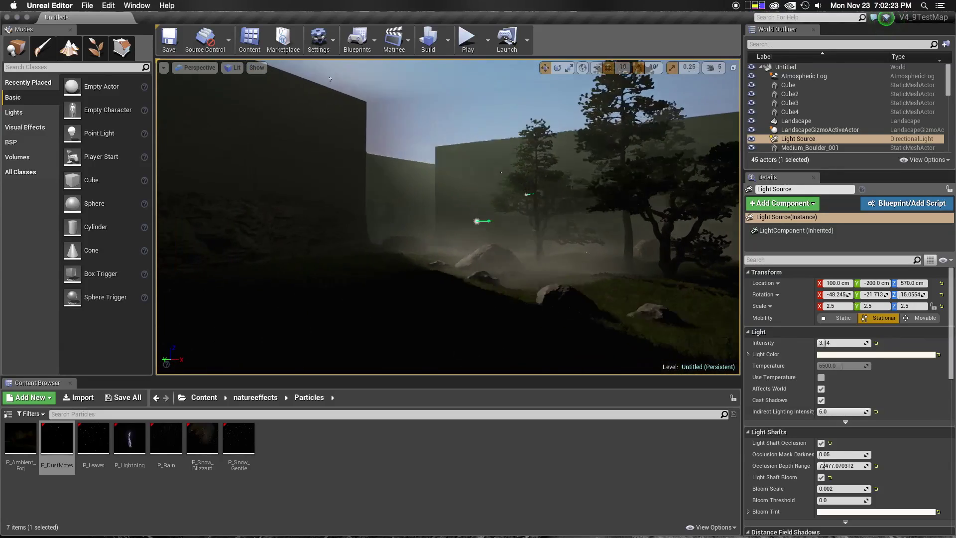
Tune the sun's indirect lighting intensity and scroll down its Details settings.
left_click_drag(825, 412, 822, 412)
scroll(834, 479, "down", 1)
scroll(834, 479, "down", 2)
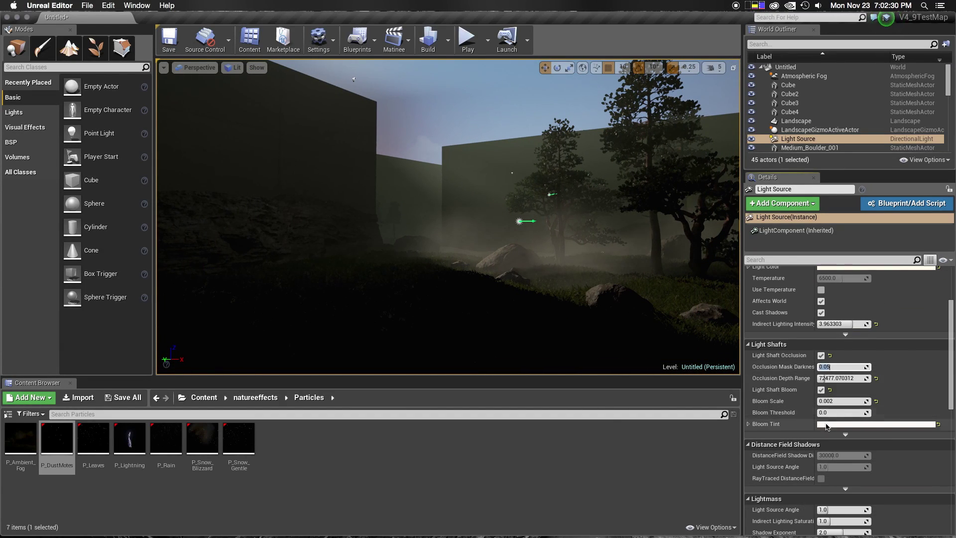
scroll(826, 426, "down", 4)
scroll(791, 520, "down", 3)
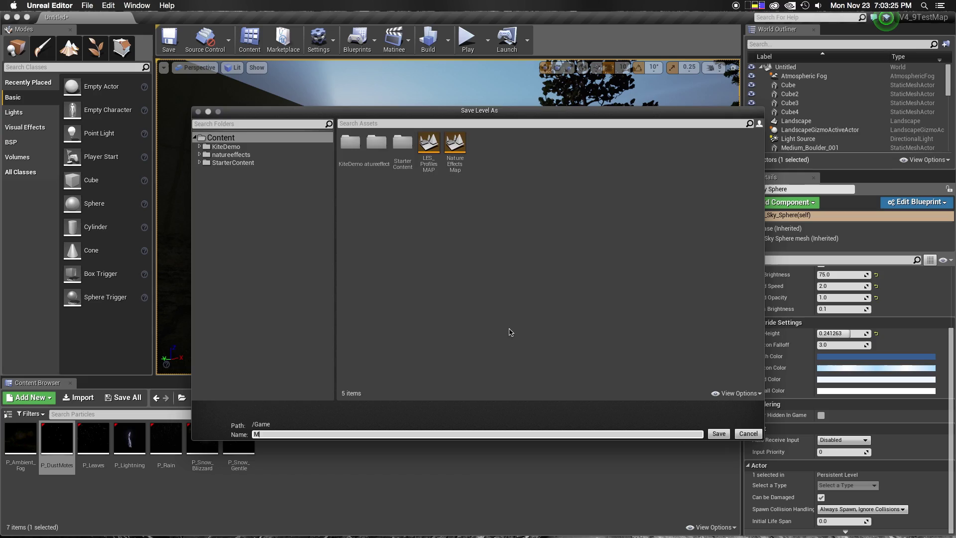
Save the level as Maze, undo the accidental Light Source deletion, and adjust camera speed.
type("aze")
key("Return")
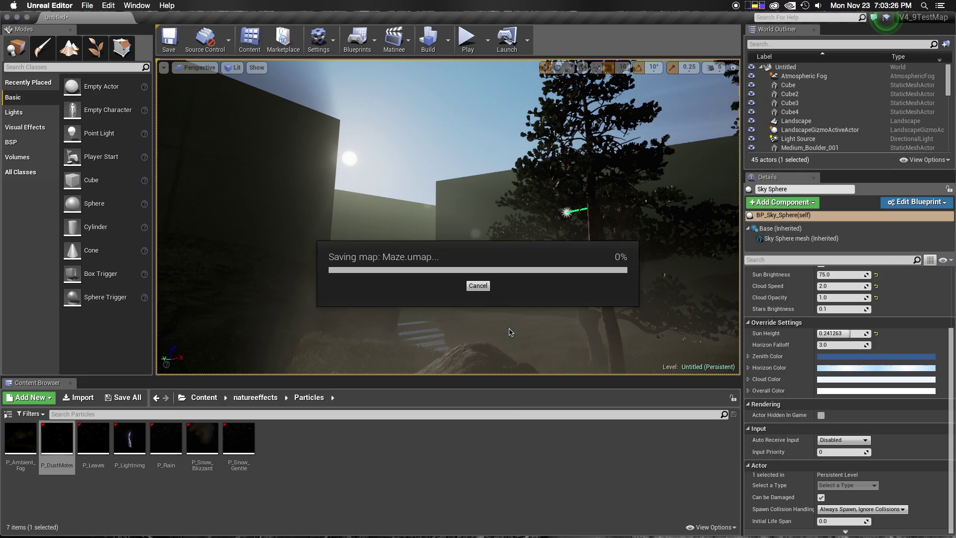
left_click(798, 139)
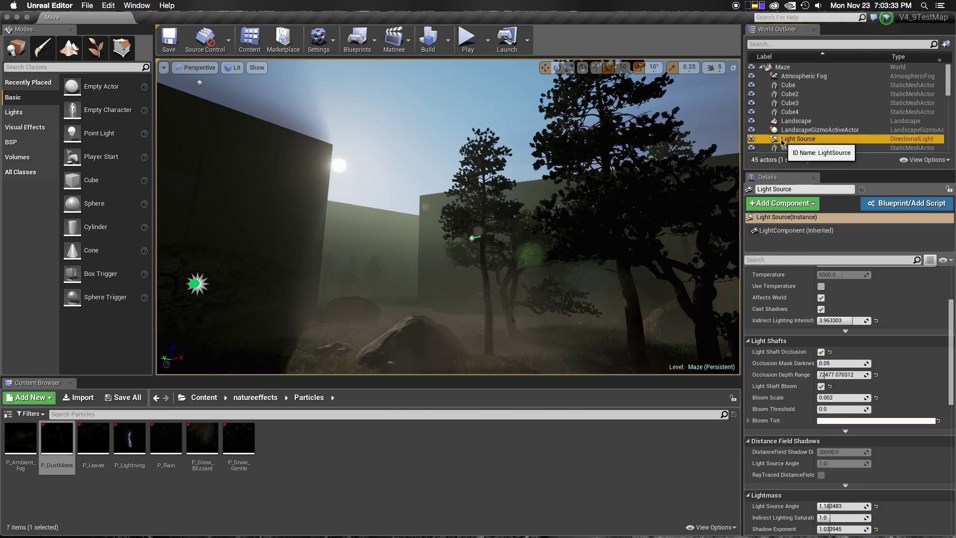
left_click(552, 304)
key("ctrl+z")
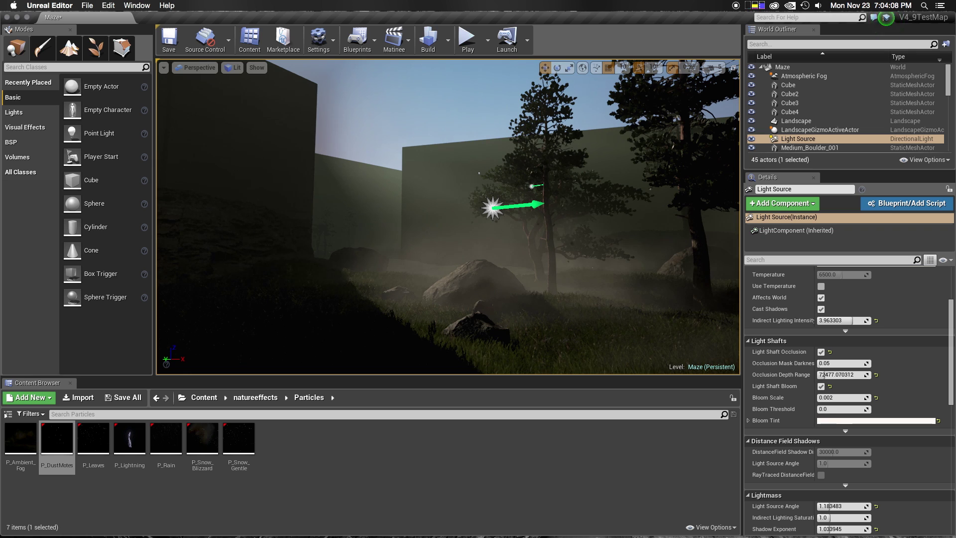
left_click(713, 67)
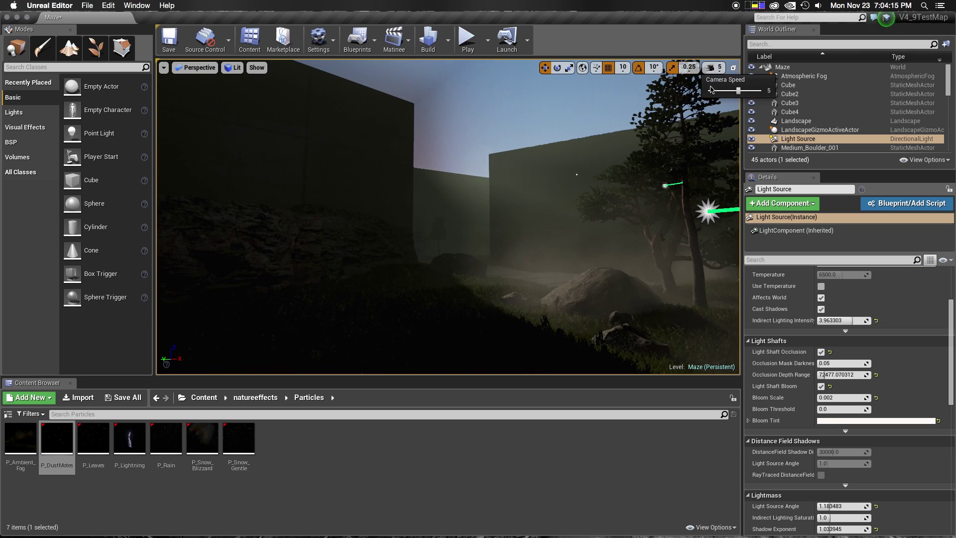
right_click_drag(580, 211, 580, 211)
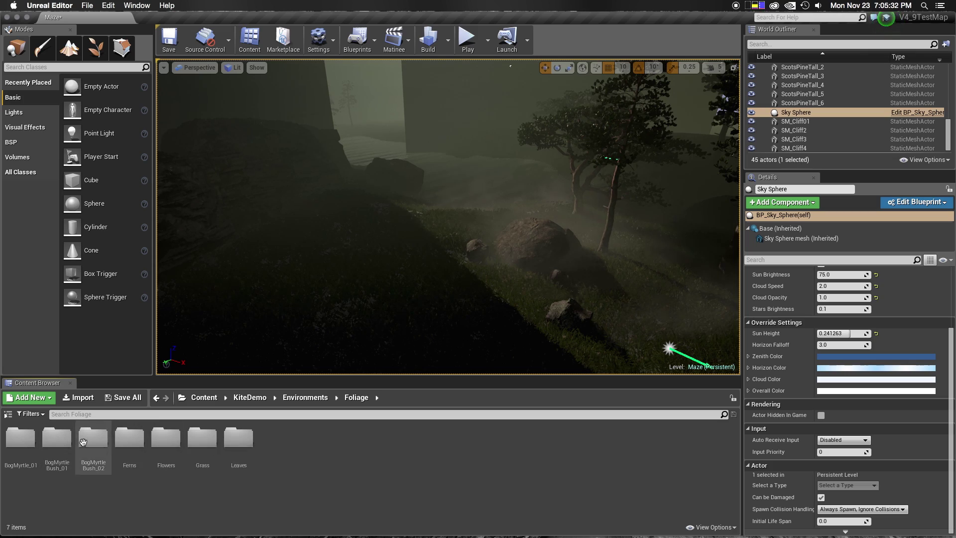
Pick BogMyrtleBush_01 as the paint foliage and try a first patch, then undo it.
left_click(95, 47)
left_click(32, 181)
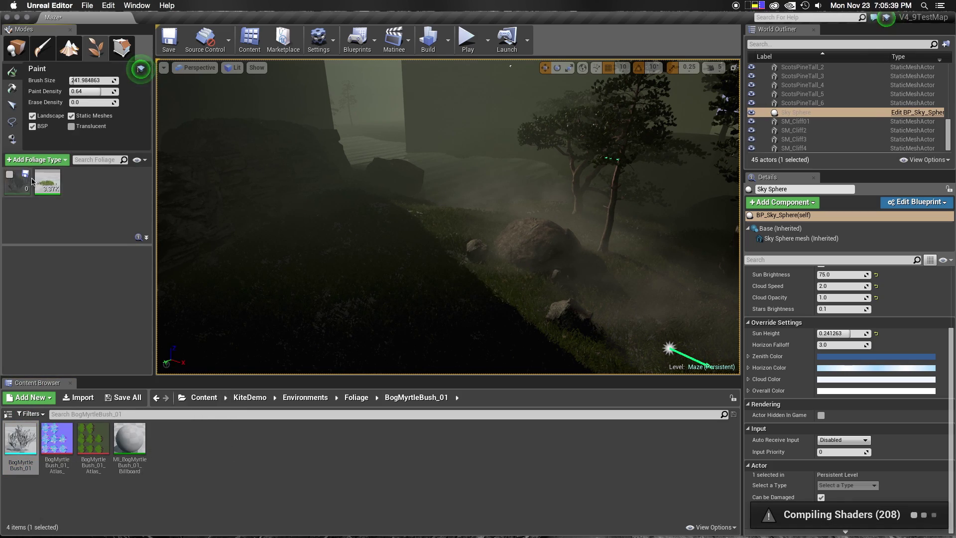
left_click_drag(299, 321, 380, 273)
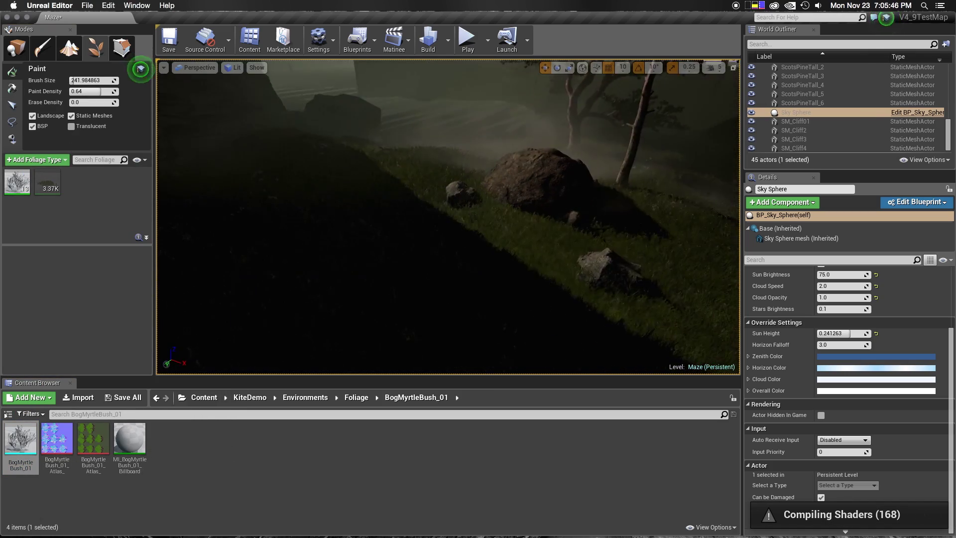
right_click_drag(380, 273, 408, 199)
key("ctrl+z")
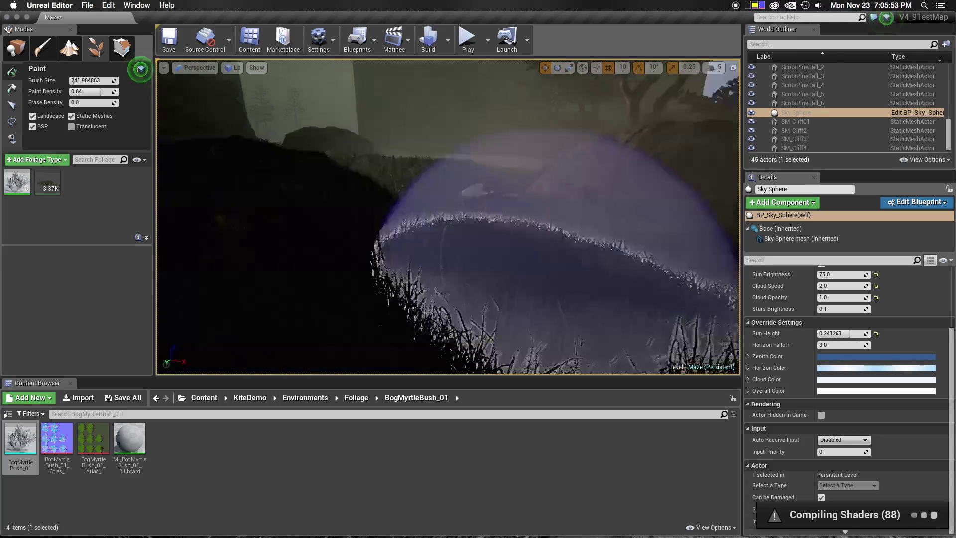
Switch the viewport to Unlit and paint bog myrtle bushes onto the grass below the trees.
left_click(236, 70)
left_click(244, 93)
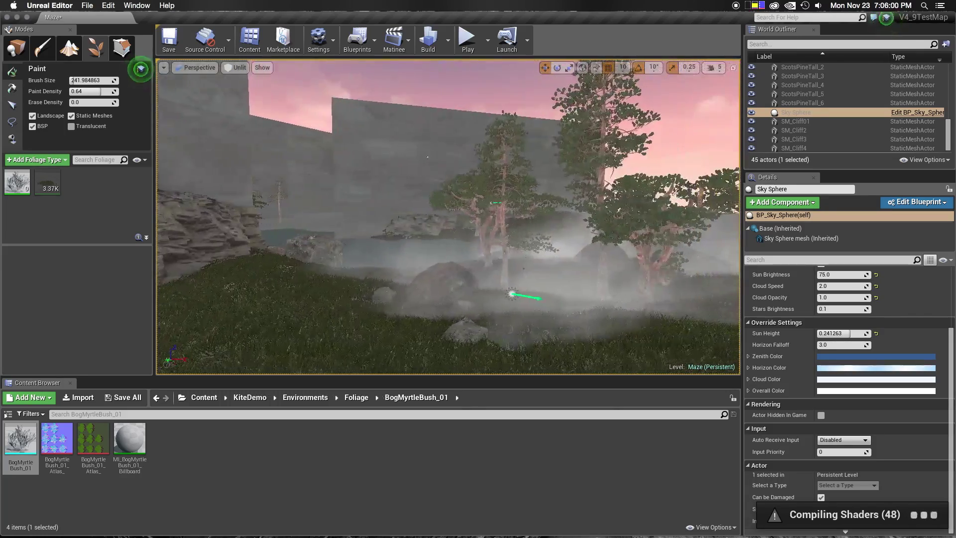
left_click(17, 181)
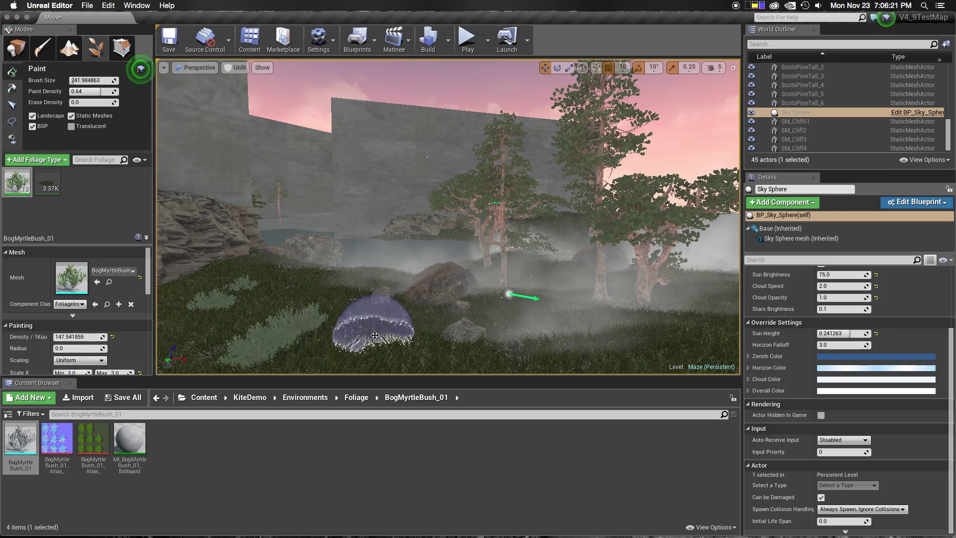
right_click_drag(343, 324, 438, 339)
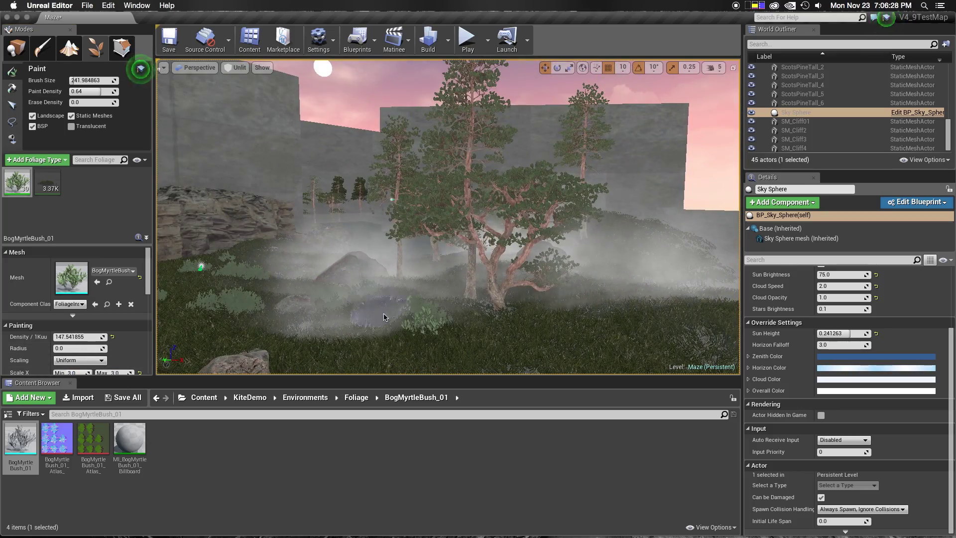
mouse_move(358, 312)
right_mouse_down()
mouse_move(565, 350)
mouse_move(609, 264)
right_mouse_up()
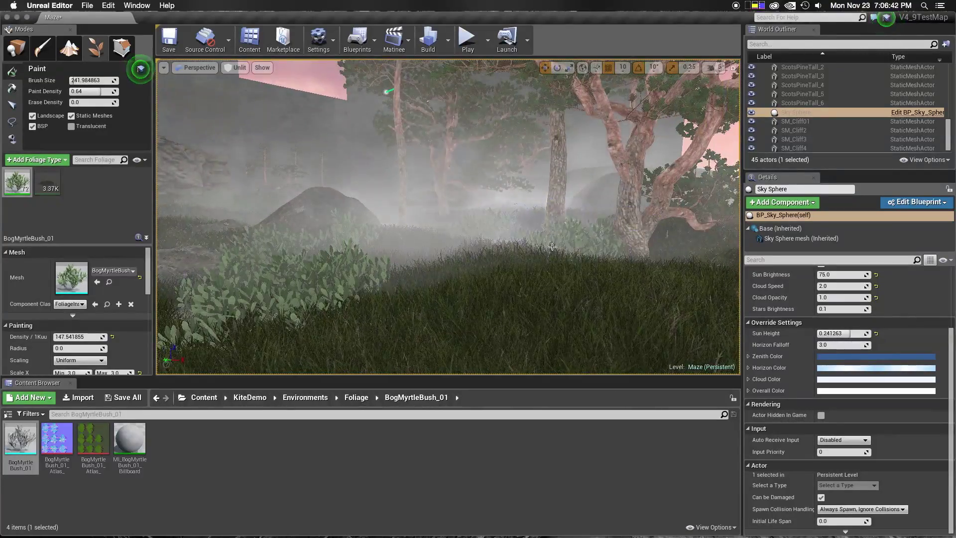
Refine the bushes, erasing some and painting dense patches across the hillside.
right_click_drag(553, 247, 403, 231)
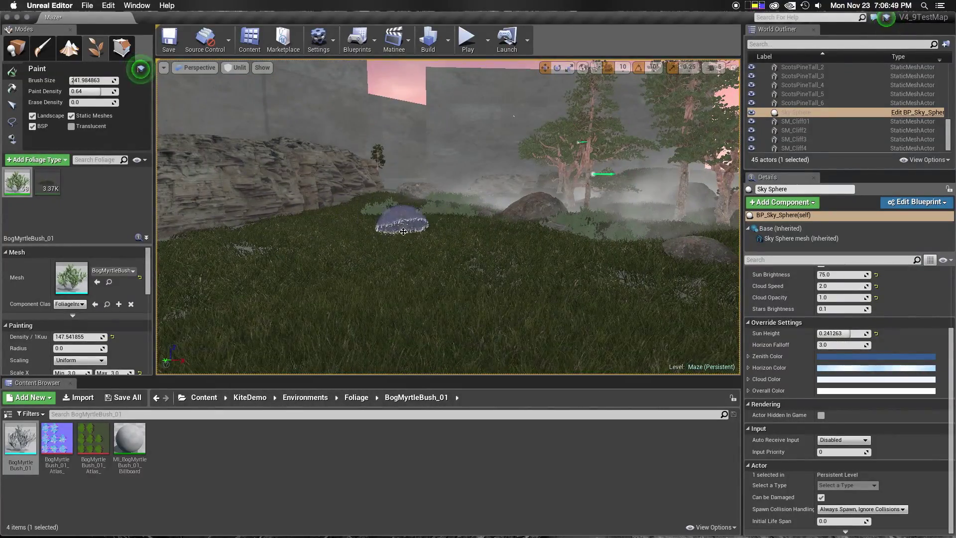
right_click_drag(480, 212, 448, 199)
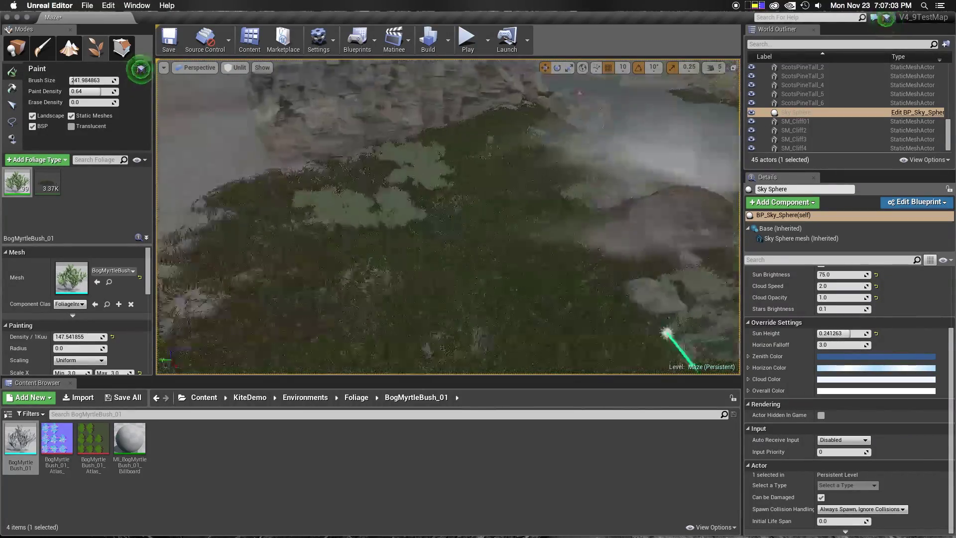
right_click_drag(579, 124, 678, 342)
right_click_drag(262, 255, 262, 255)
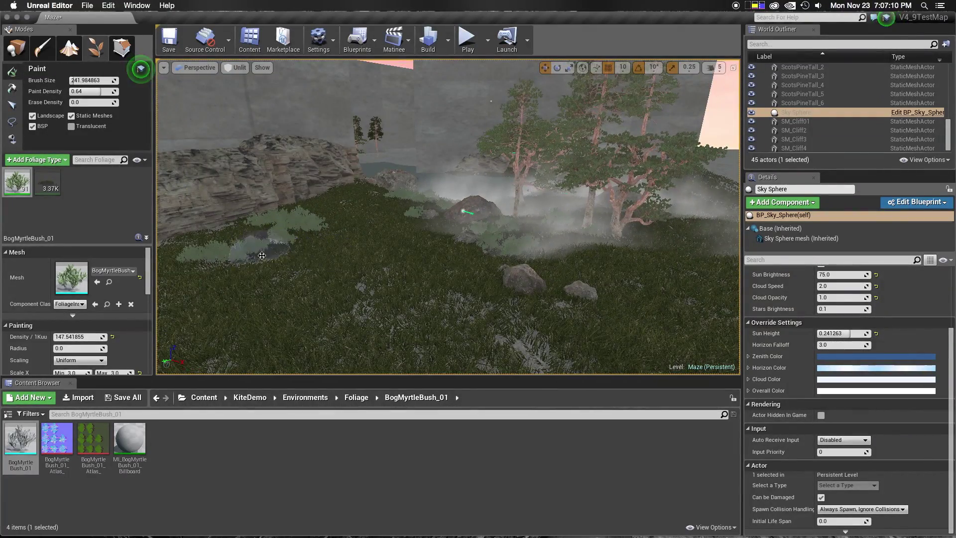
right_click_drag(192, 258, 341, 241)
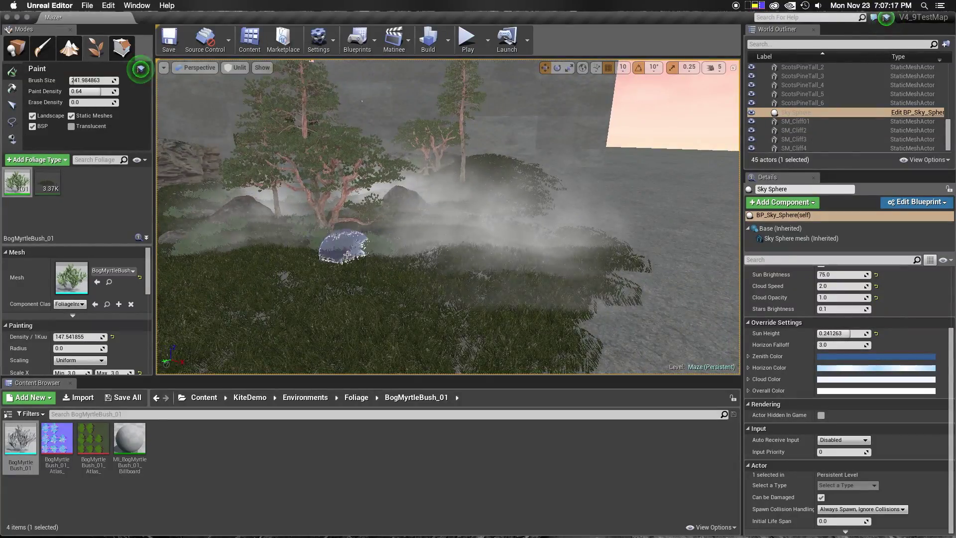
left_click(156, 397)
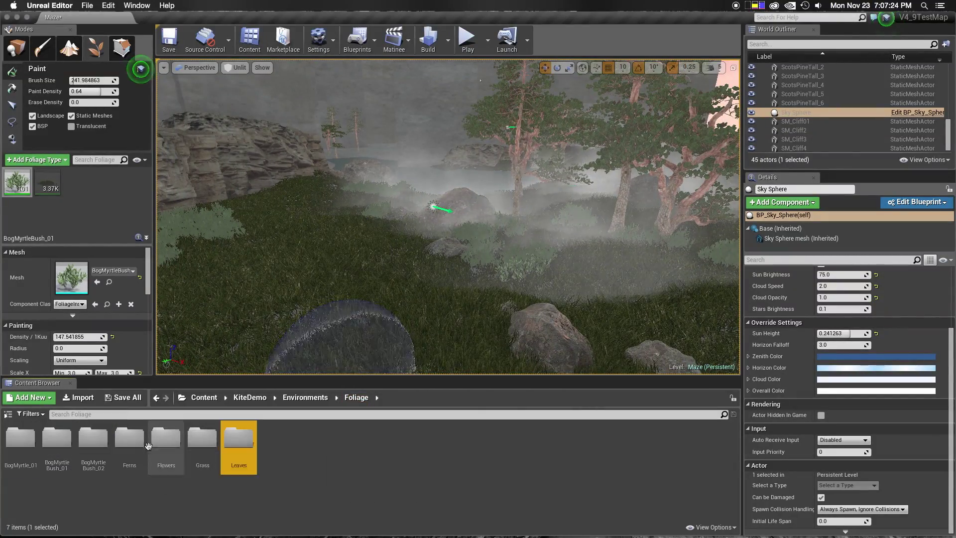
Add SM_Fern_02 as a foliage type and paint ferns among the rocks and grass.
double_click(130, 439)
left_click_drag(129, 438, 12, 179)
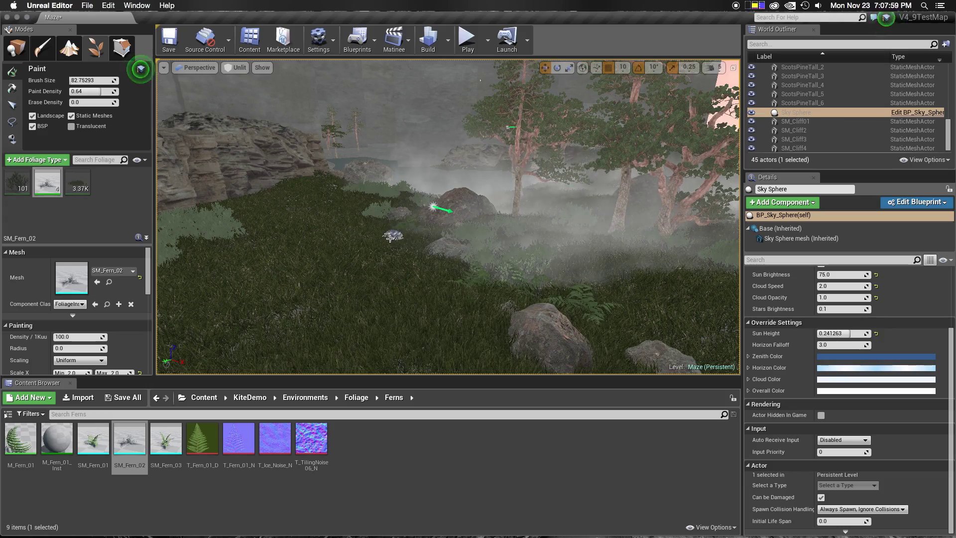
mouse_move(389, 237)
right_mouse_down()
mouse_move(420, 308)
mouse_move(369, 317)
mouse_move(229, 236)
right_mouse_up()
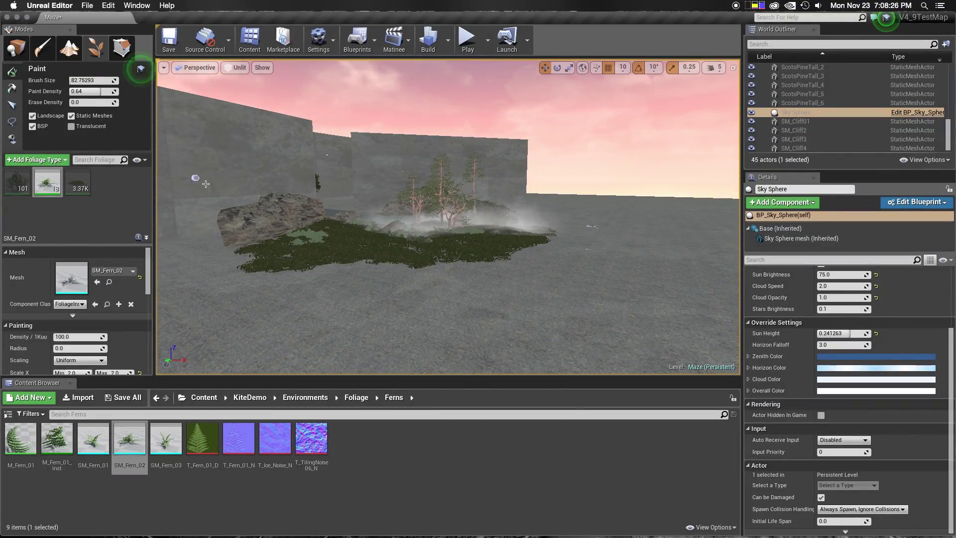
right_click_drag(205, 184, 199, 329)
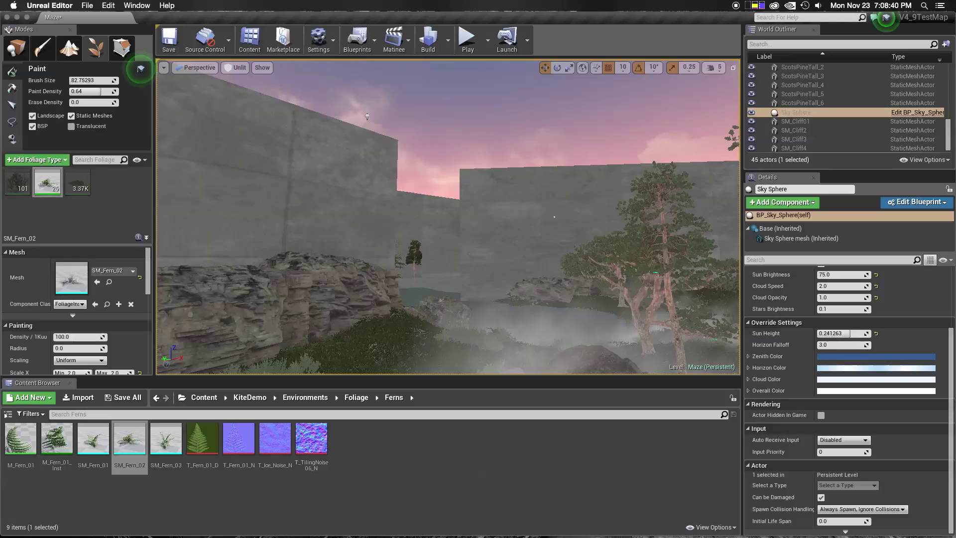
right_click_drag(367, 116, 312, 231)
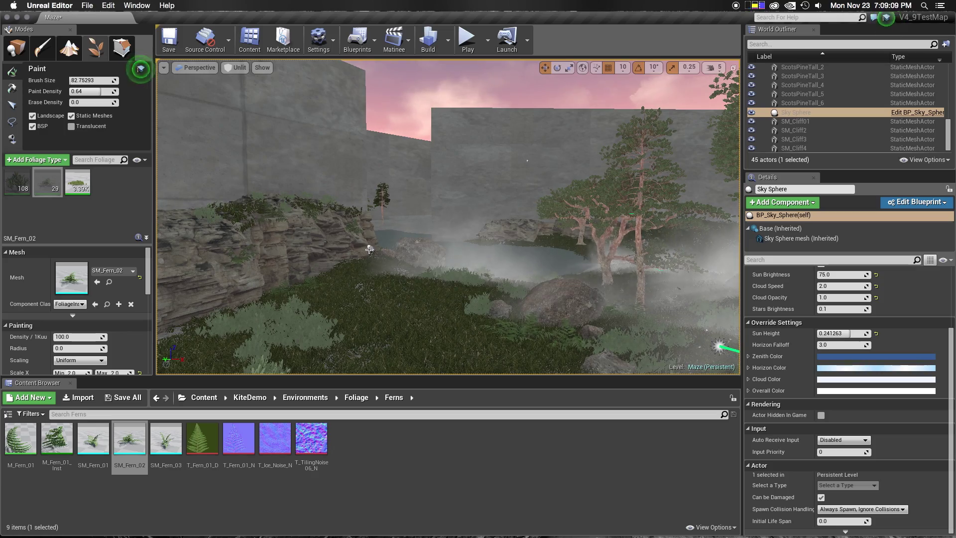
Switch the view to Lit, add a fern near the trees, and survey the slopes.
mouse_move(368, 249)
right_mouse_down()
mouse_move(371, 239)
mouse_move(396, 238)
right_mouse_up()
key("alt+4")
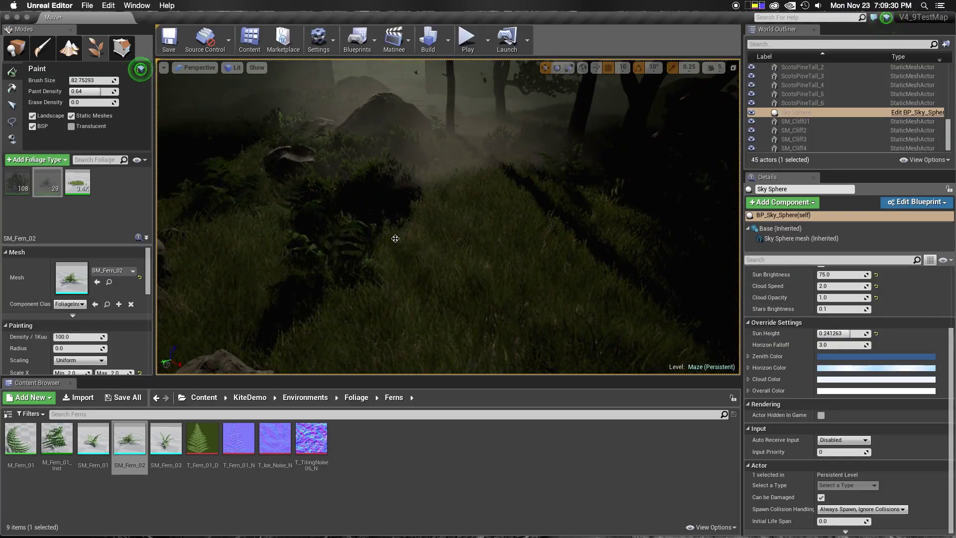
right_click_drag(348, 224, 349, 224)
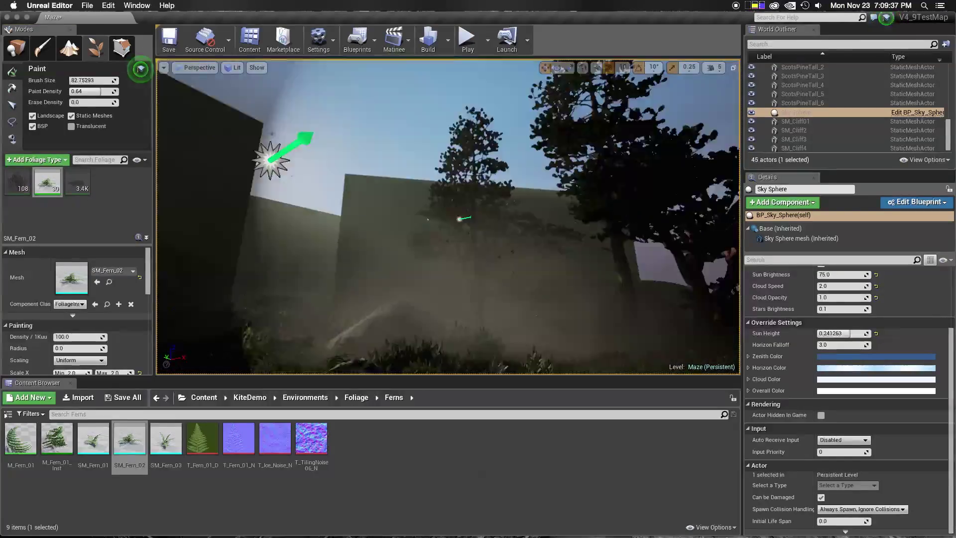
right_click_drag(448, 216, 448, 217)
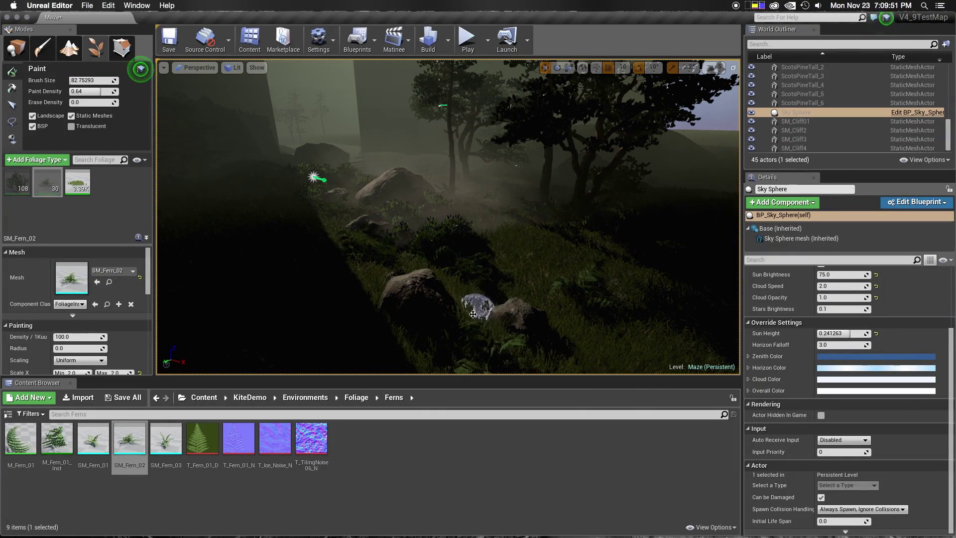
right_click_drag(527, 299, 440, 332)
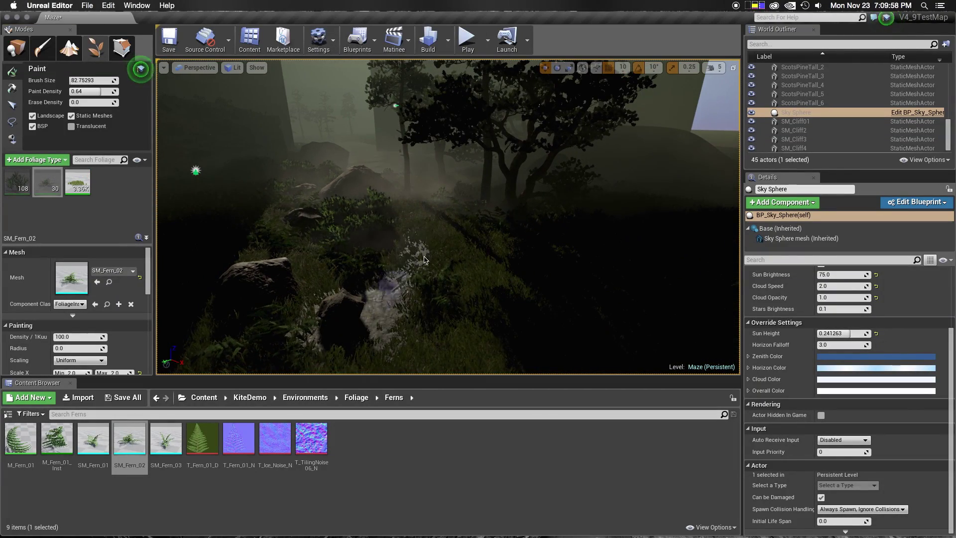
right_click_drag(423, 259, 413, 326)
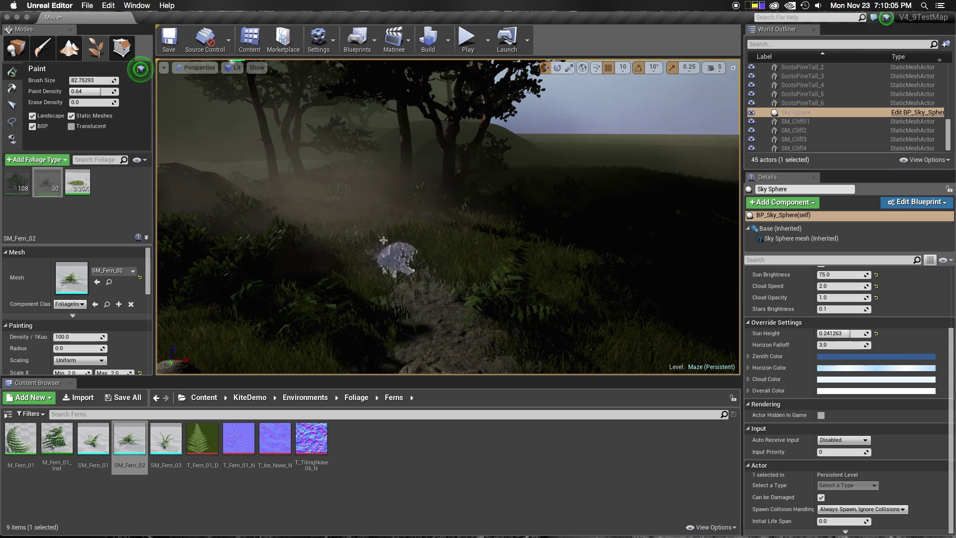
right_click_drag(327, 234, 312, 350)
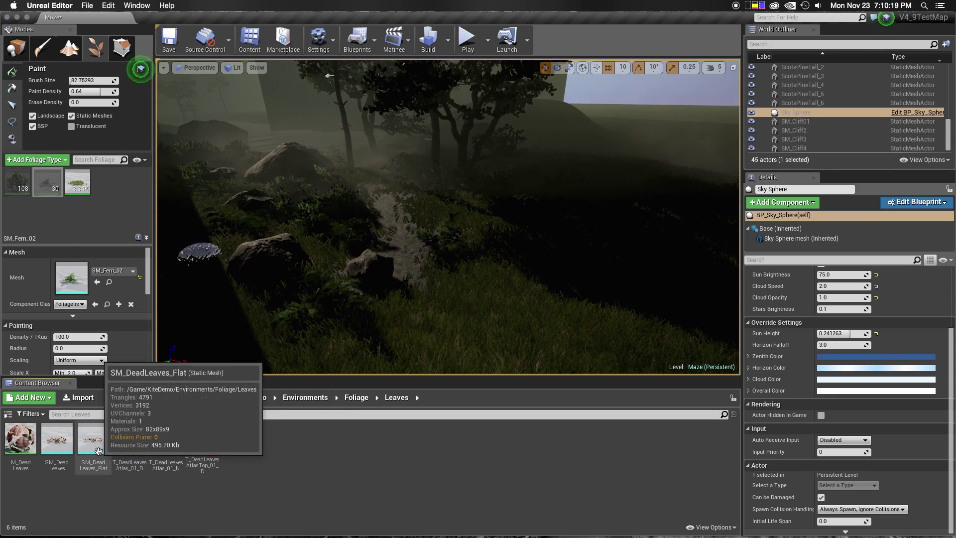
Cover the rocky path under the trees with SM_DeadLeaves clumps, then look toward the maze walls.
right_click_drag(429, 322, 418, 263)
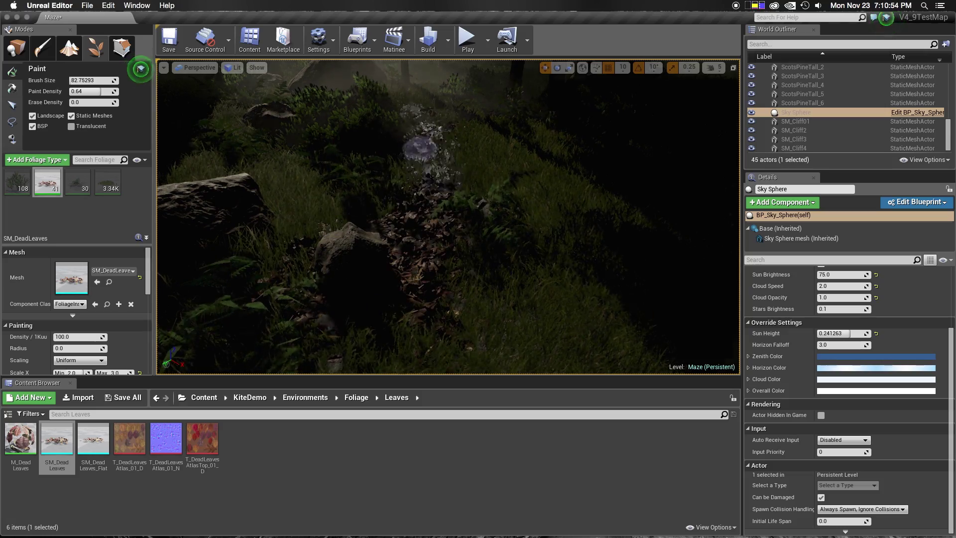
right_click_drag(419, 147, 384, 245)
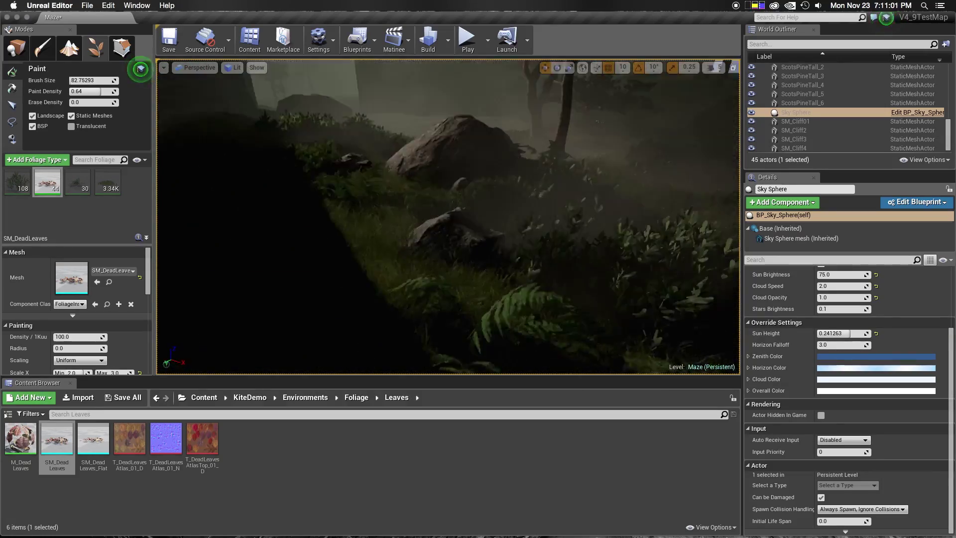
mouse_move(437, 143)
right_mouse_down()
mouse_move(501, 132)
mouse_move(523, 219)
right_mouse_up()
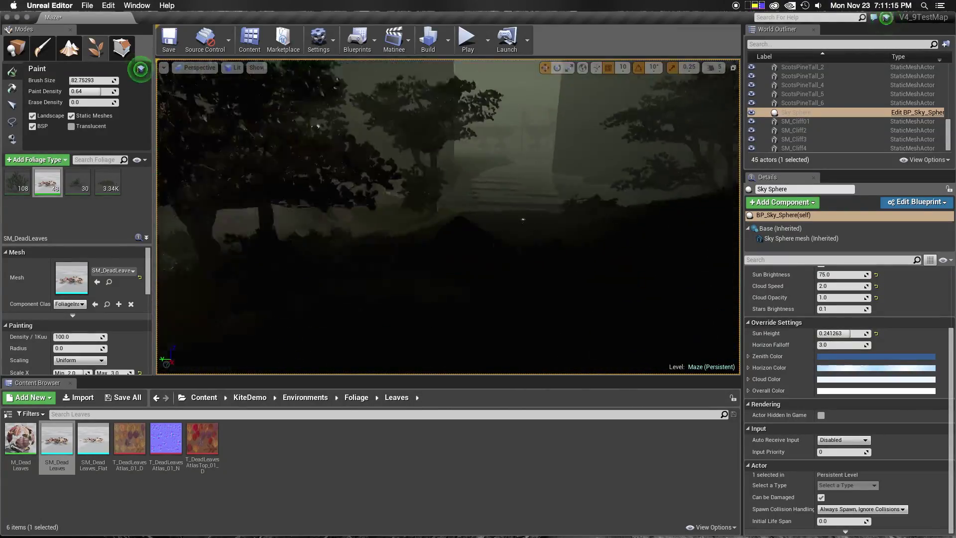
mouse_move(523, 219)
right_mouse_down()
mouse_move(628, 139)
mouse_move(426, 311)
right_mouse_up()
right_click_drag(442, 234, 468, 267)
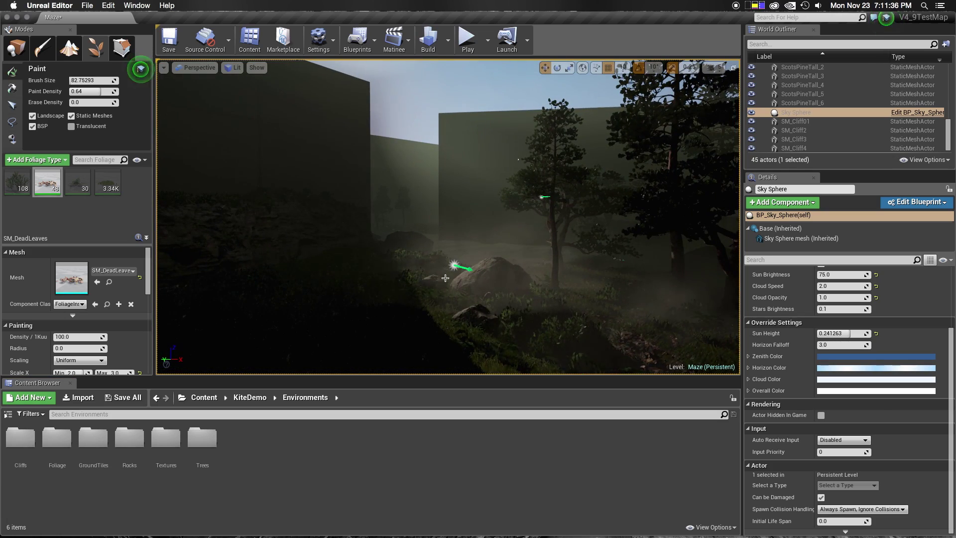
Switch to Place mode and undo an accidental Sky Sphere deletion.
key("shift+1")
key("Delete")
right_click_drag(445, 278, 445, 269)
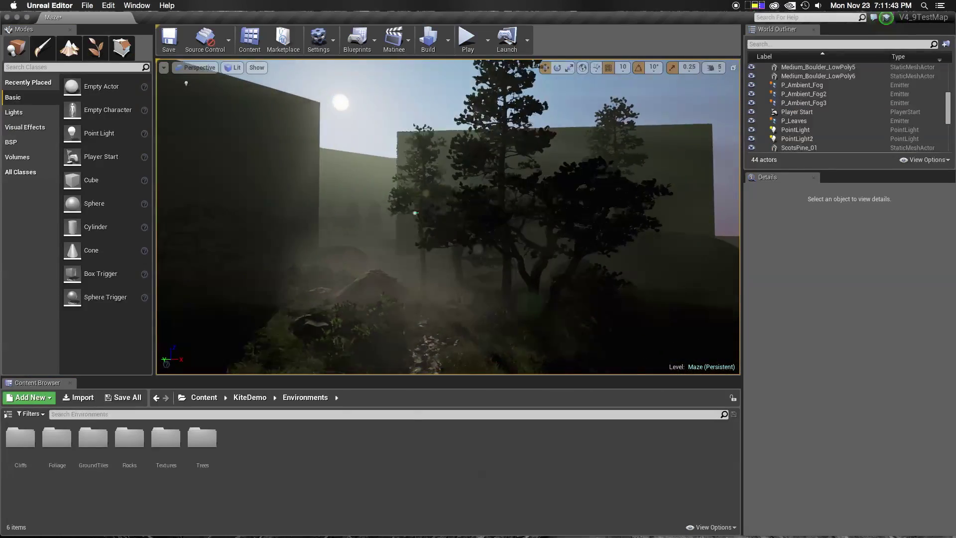
key("ctrl+z")
Slide the Cube5 wall to the right and the Cube6 wall to the left.
left_click(576, 199)
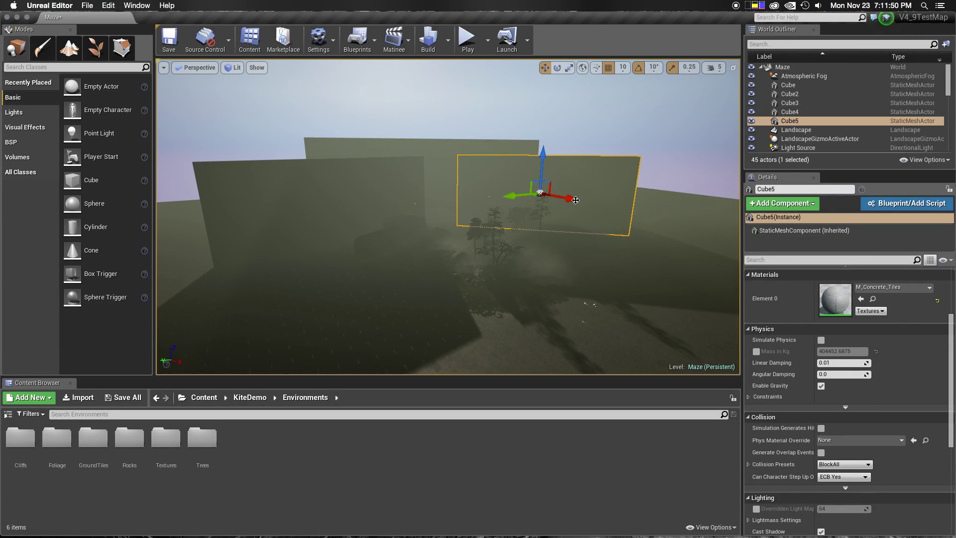
left_click_drag(575, 199, 699, 249)
double_click(790, 93)
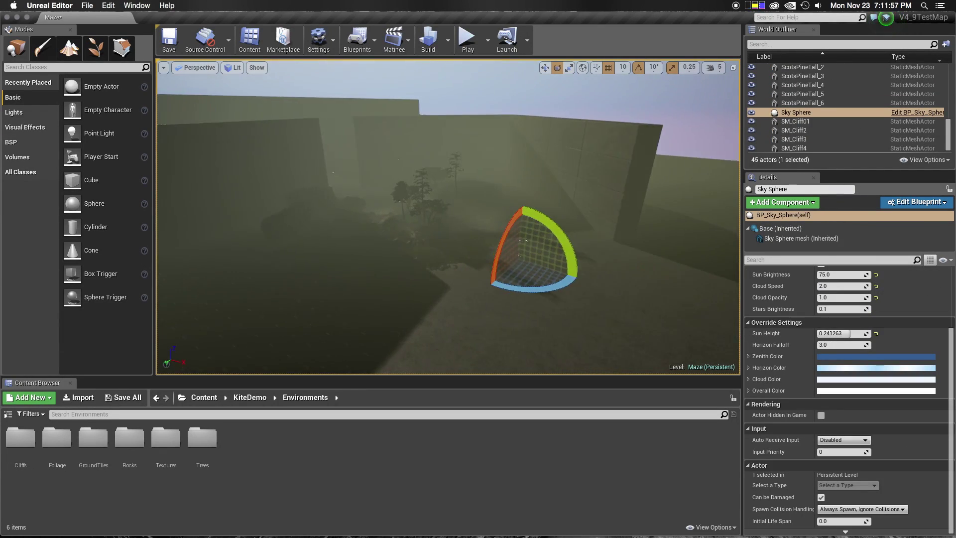
key("w")
mouse_move(449, 183)
left_mouse_down()
mouse_move(314, 203)
mouse_move(395, 180)
left_mouse_up()
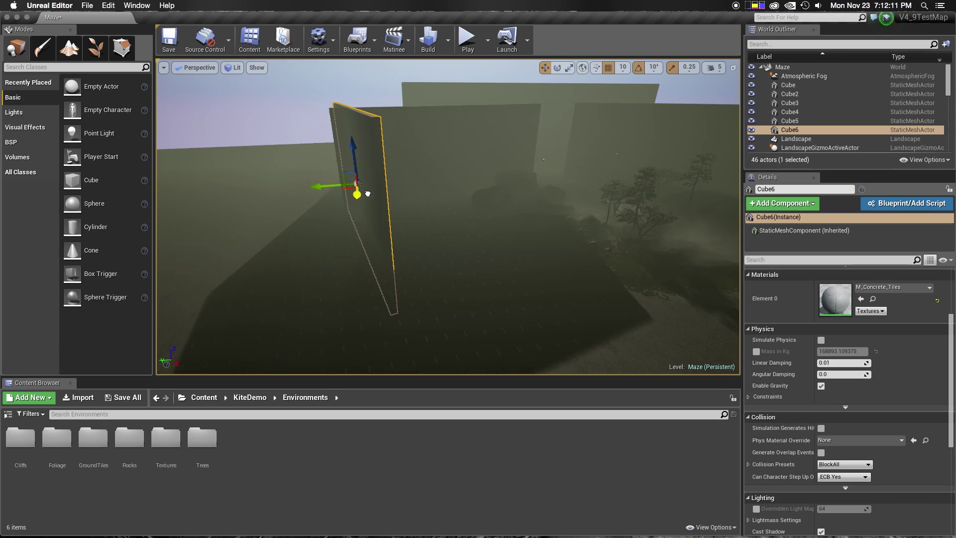
Inspect Cube3, Cube5, the fog emitter and the SM_Cliff4 and SM_Cliff01 cliff rocks.
mouse_move(352, 169)
right_mouse_down()
mouse_move(375, 205)
mouse_move(468, 143)
right_mouse_up()
left_click(376, 205)
left_click(468, 142)
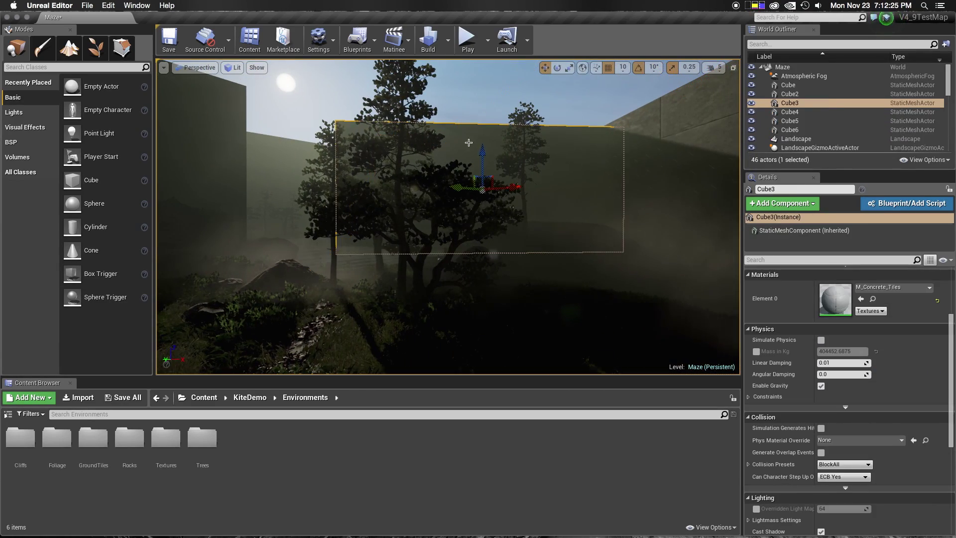
left_click(561, 197)
mouse_move(561, 196)
right_mouse_down()
mouse_move(604, 198)
mouse_move(200, 284)
mouse_move(577, 210)
right_mouse_up()
left_click(200, 284)
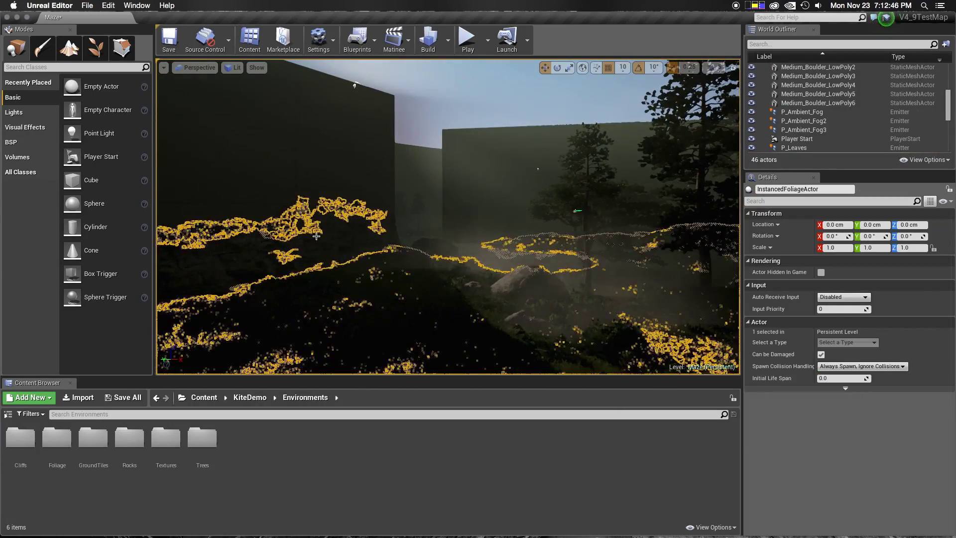
left_click(578, 211)
left_click(364, 269)
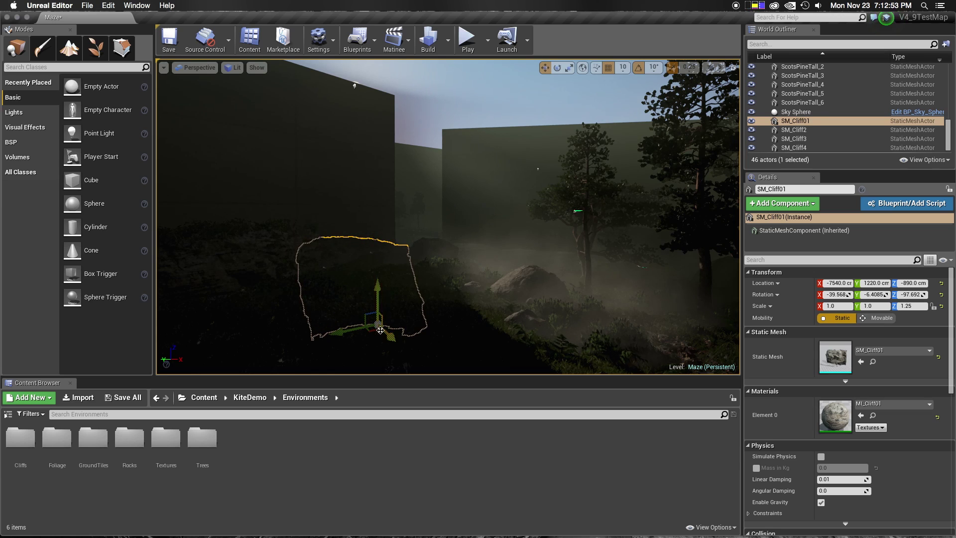
Reselect SM_Cliff4 and the sky sphere, then return to Foliage mode.
right_click_drag(380, 330, 239, 338)
left_click(239, 337)
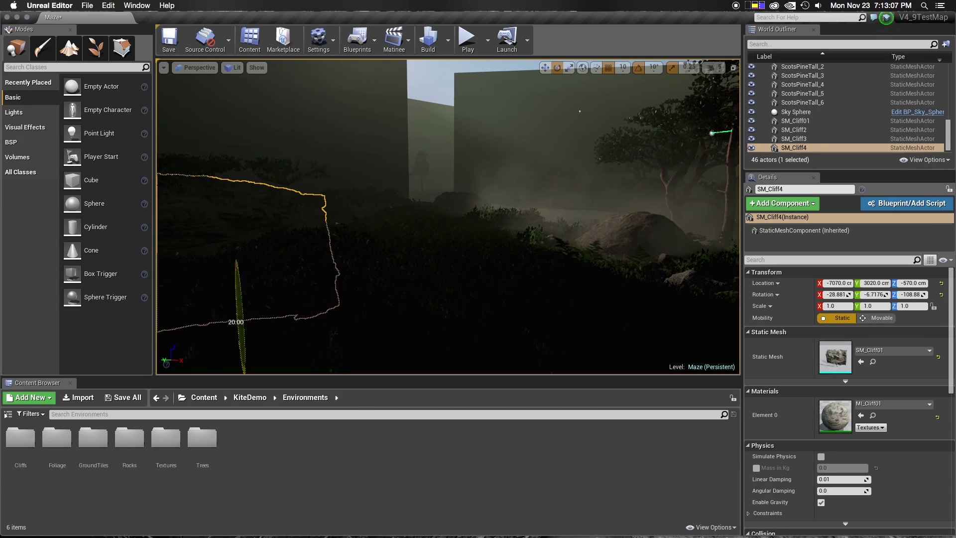
left_click(432, 88)
right_click_drag(552, 117, 552, 149)
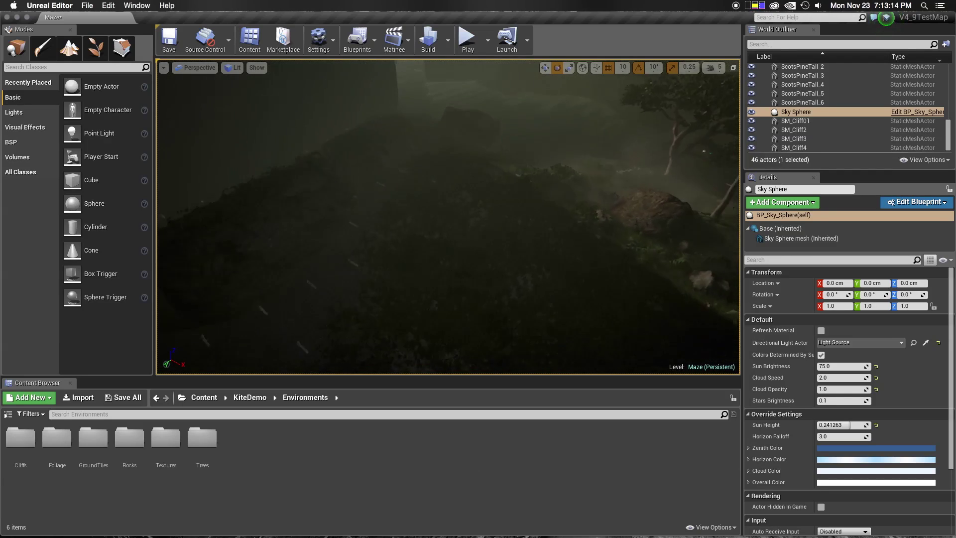
key("shift+4")
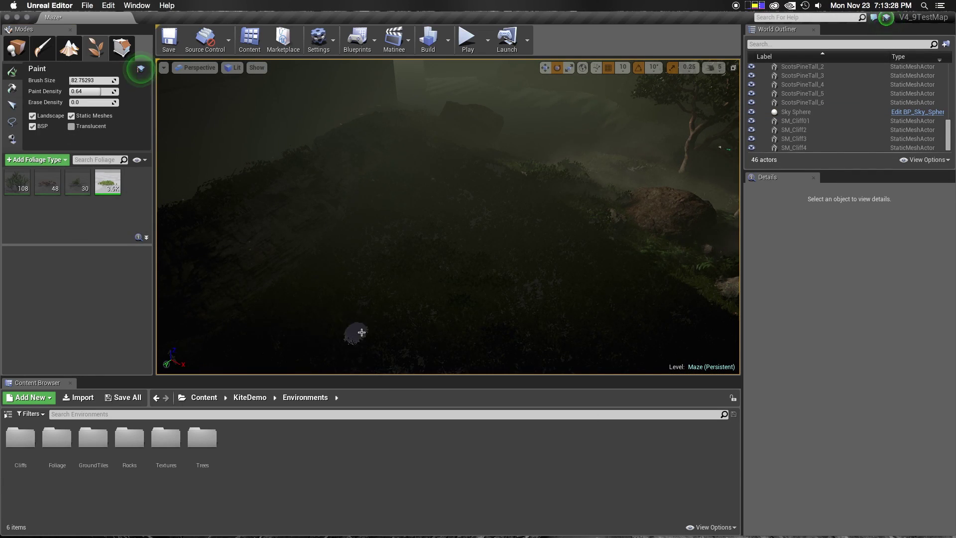
Brush more field grass onto the dark slope.
right_click_drag(362, 332, 362, 332)
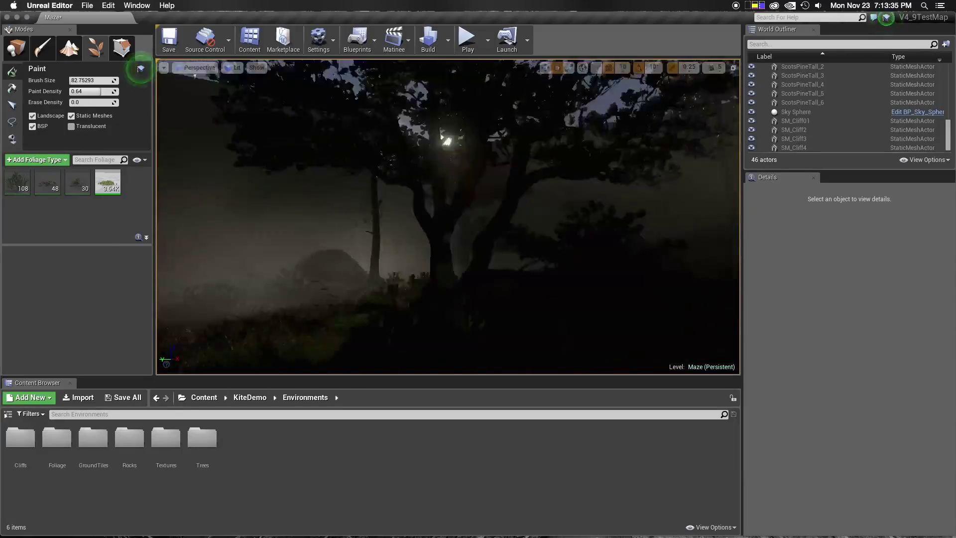